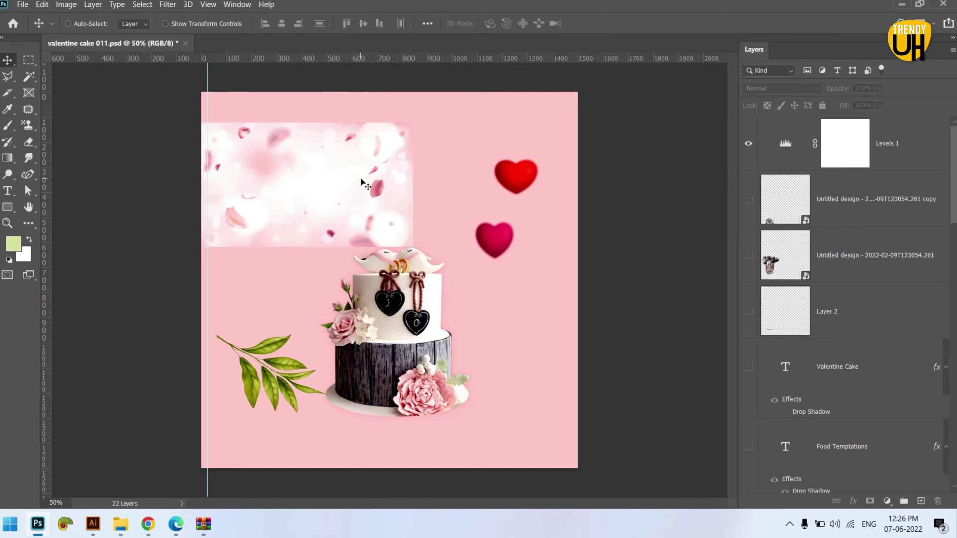
Step: Create a new blank square Untitled-1 document, then return to the valentine cake file
{"action": "key", "text": "ctrl+n"}
{"action": "left_click", "coordinate": [797, 486]}
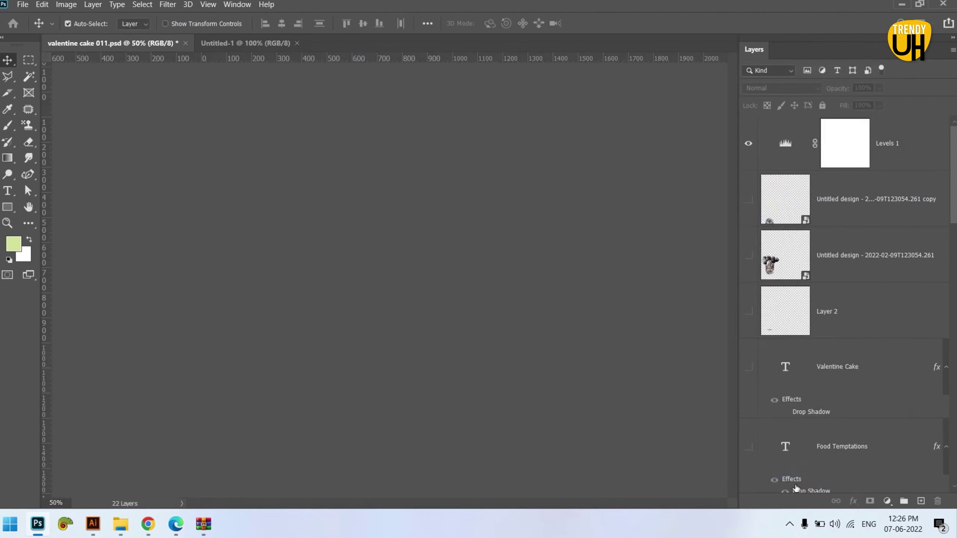
{"action": "left_click", "coordinate": [143, 42]}
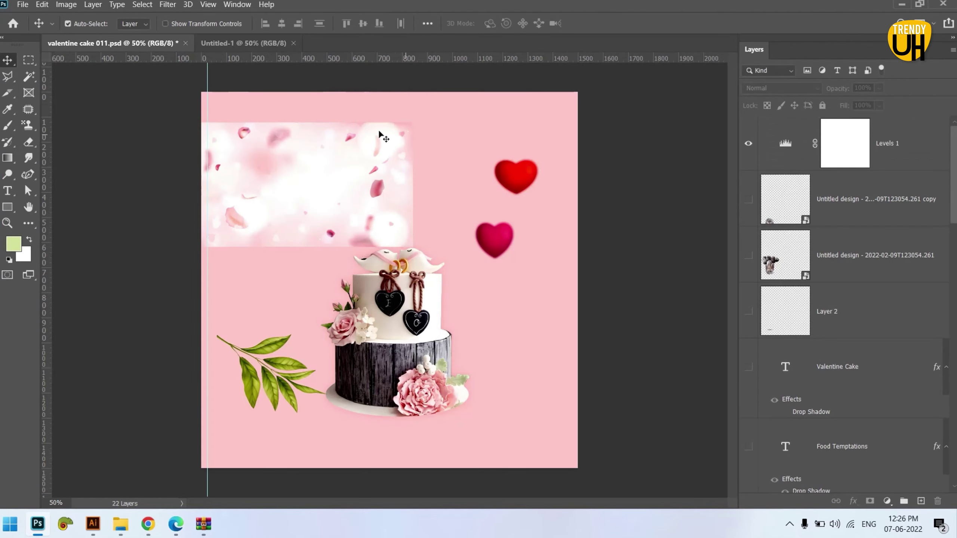
Step: Bring the pink petal image into Untitled-1 and scale it to cover the whole canvas
{"action": "left_click", "coordinate": [230, 47]}
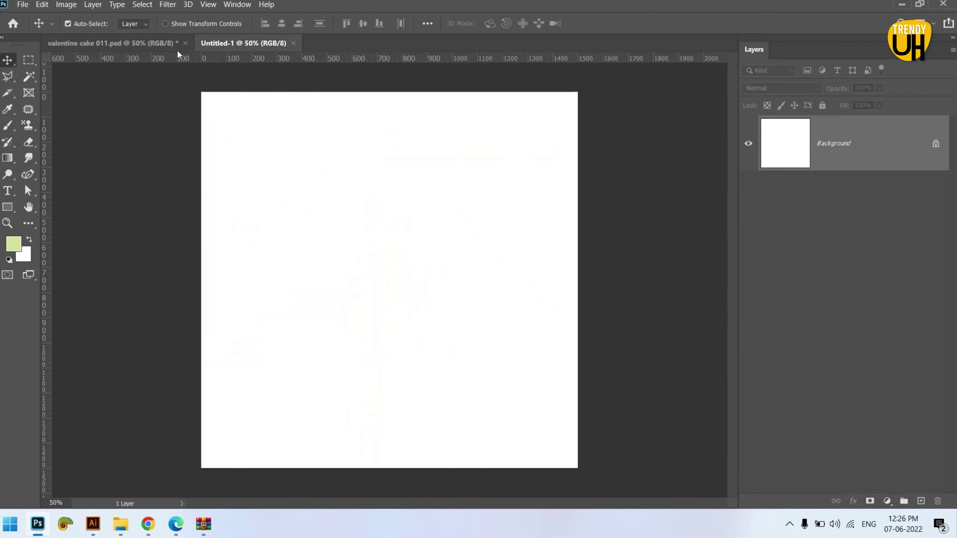
{"action": "left_click", "coordinate": [171, 43]}
{"action": "left_click_drag", "start_coordinate": [302, 186], "coordinate": [402, 289]}
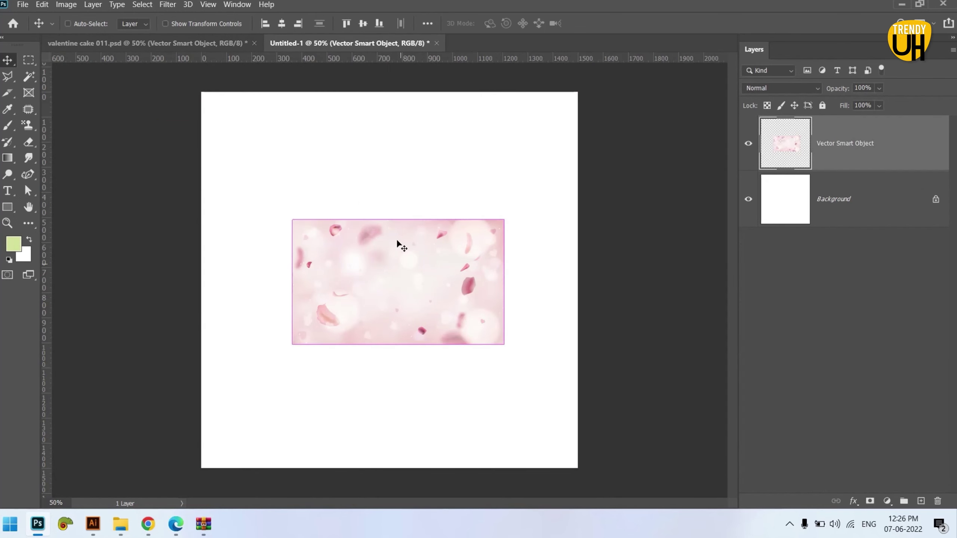
{"action": "key", "text": "ctrl+t"}
{"action": "left_click_drag", "start_coordinate": [398, 220], "coordinate": [400, 91]}
{"action": "mouse_move", "coordinate": [398, 344]}
{"action": "left_mouse_down"}
{"action": "mouse_move", "coordinate": [408, 455]}
{"action": "mouse_move", "coordinate": [436, 456]}
{"action": "left_mouse_up"}
{"action": "left_click", "coordinate": [618, 23]}
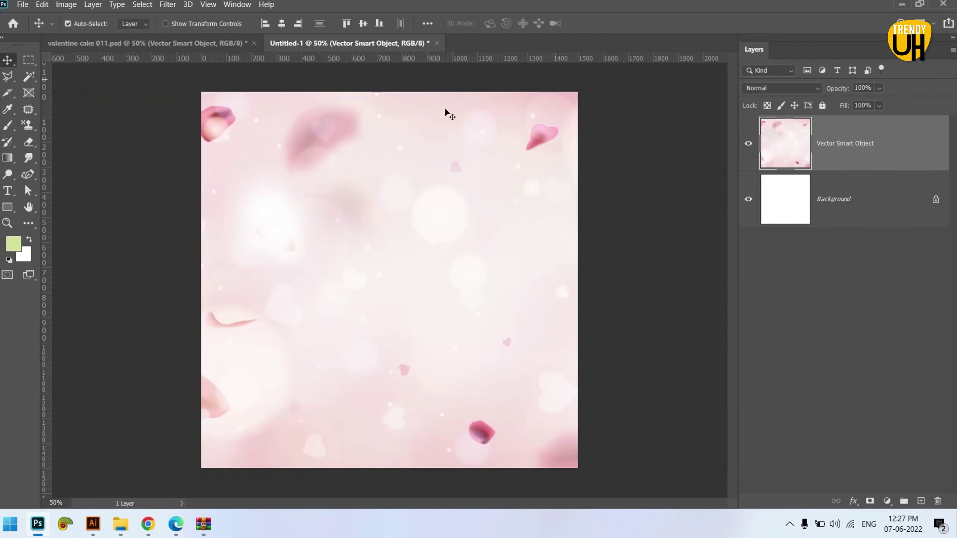
Step: Bring the cake over, enlarge it and centre it on the petal background
{"action": "left_click", "coordinate": [172, 44]}
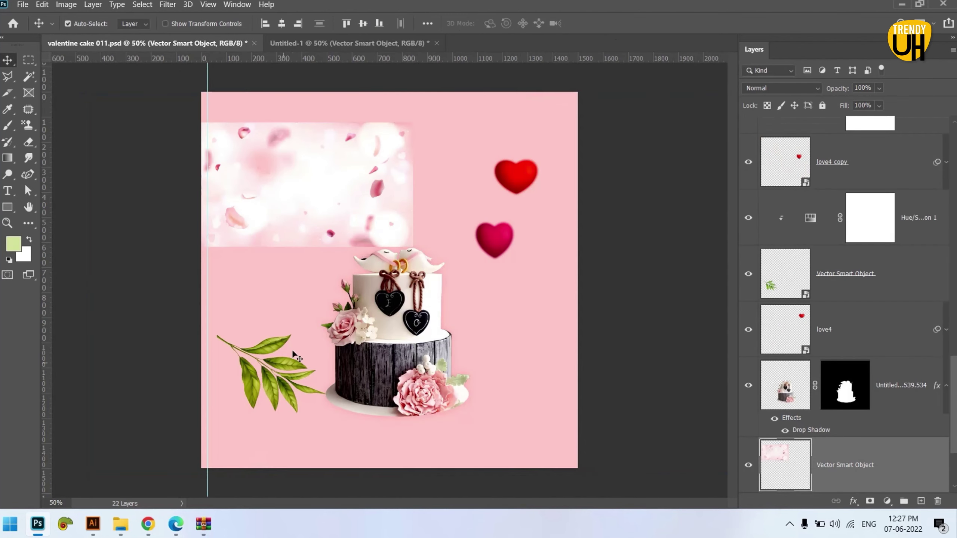
{"action": "mouse_move", "coordinate": [394, 332]}
{"action": "left_mouse_down"}
{"action": "mouse_move", "coordinate": [398, 45]}
{"action": "mouse_move", "coordinate": [396, 271]}
{"action": "mouse_move", "coordinate": [417, 304]}
{"action": "mouse_move", "coordinate": [407, 302]}
{"action": "left_mouse_up"}
{"action": "key", "text": "ctrl+t"}
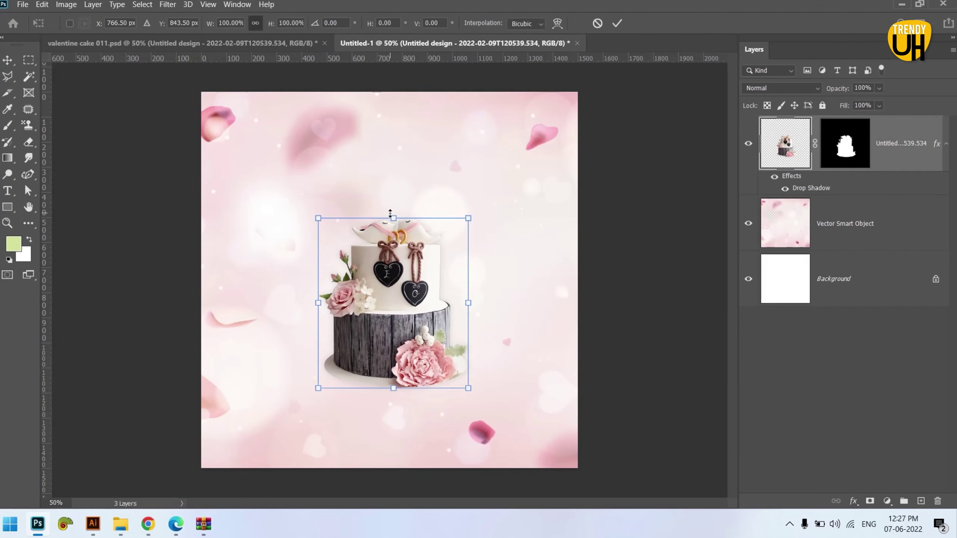
{"action": "left_click_drag", "start_coordinate": [392, 216], "coordinate": [399, 179]}
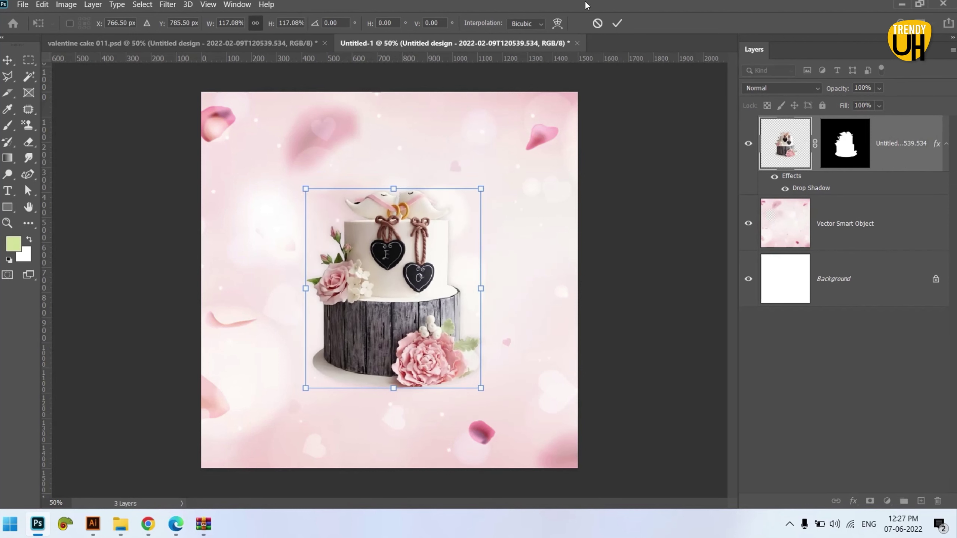
{"action": "left_click", "coordinate": [617, 23]}
{"action": "left_click_drag", "start_coordinate": [417, 288], "coordinate": [412, 283]}
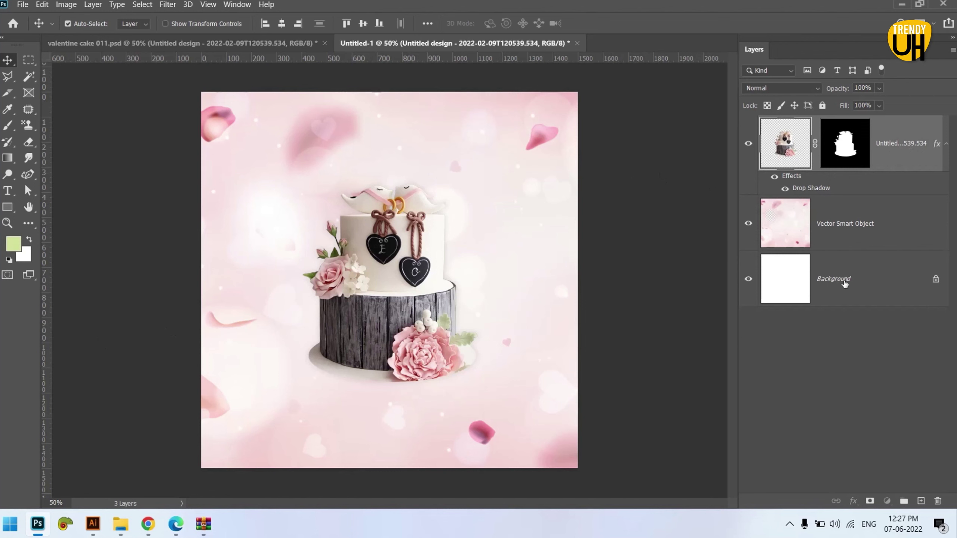
{"action": "left_click", "coordinate": [862, 233]}
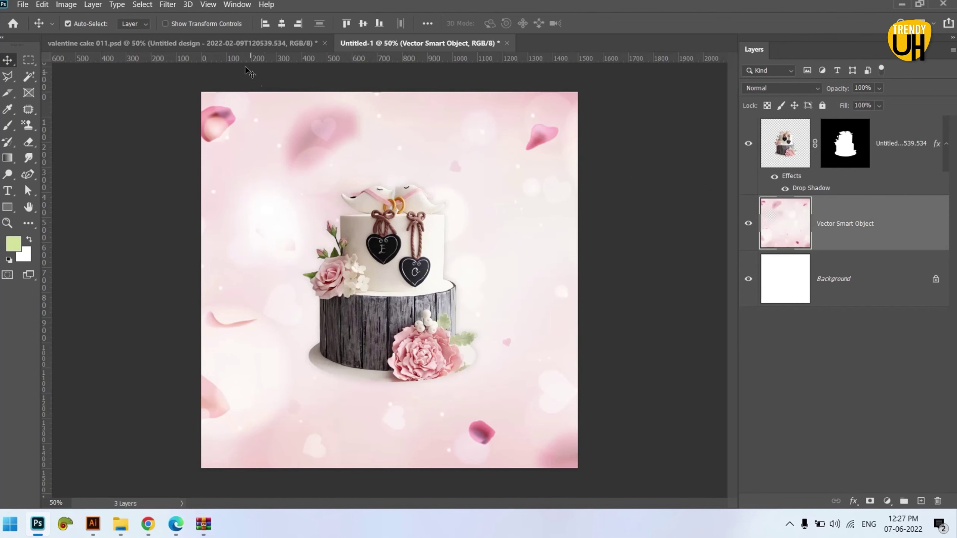
{"action": "mouse_move", "coordinate": [249, 72]}
{"action": "left_mouse_down"}
{"action": "mouse_move", "coordinate": [296, 295]}
{"action": "mouse_move", "coordinate": [393, 116]}
{"action": "left_mouse_up"}
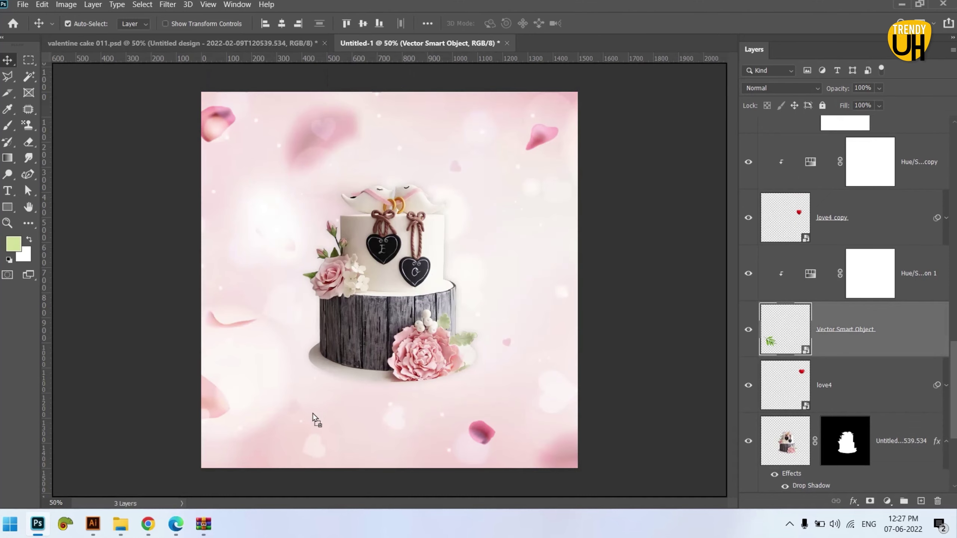
Step: Bring the green leaf sprig into the poster, trying a horizontal flip and undoing it
{"action": "left_click_drag", "start_coordinate": [316, 419], "coordinate": [312, 411]}
{"action": "key", "text": "ctrl+t"}
{"action": "right_click", "coordinate": [312, 411]}
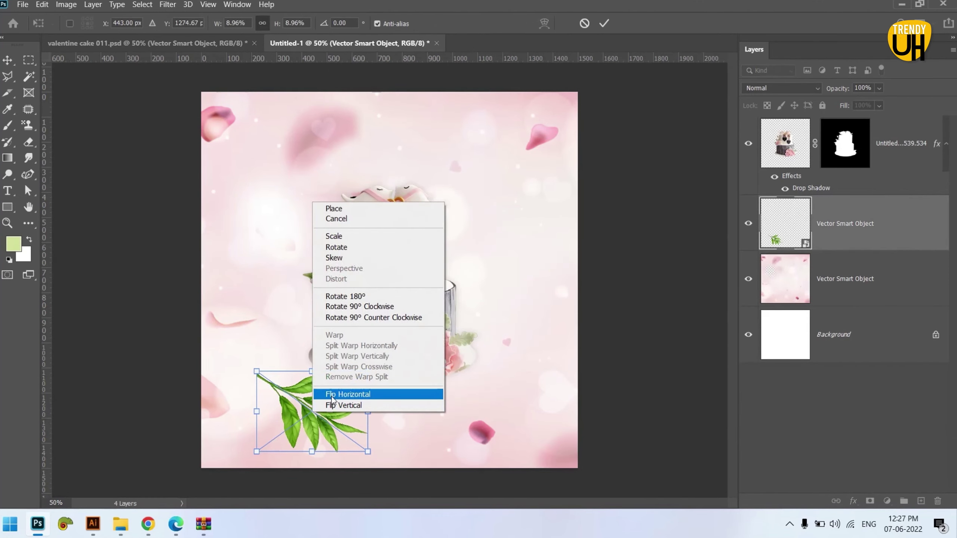
{"action": "left_click", "coordinate": [332, 394]}
{"action": "right_click", "coordinate": [330, 400]}
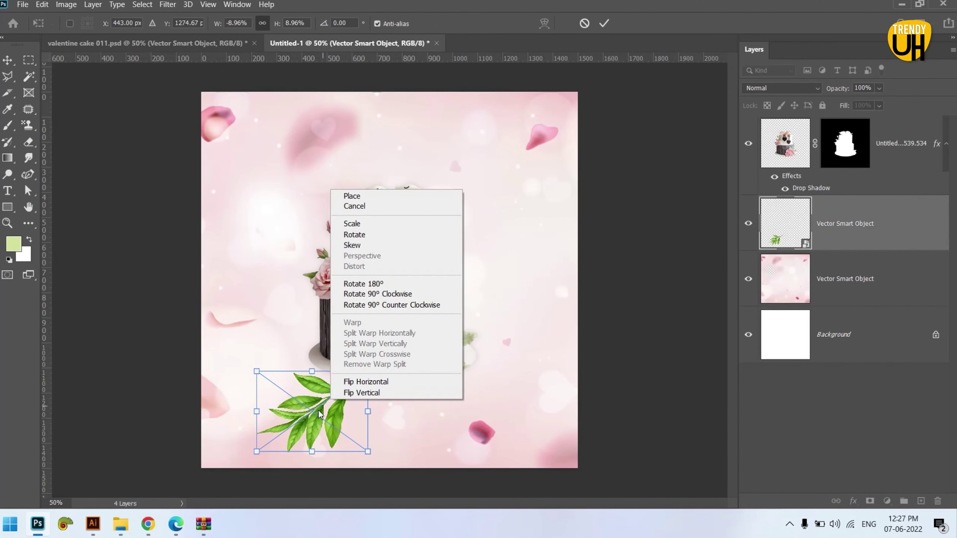
{"action": "left_click", "coordinate": [514, 192]}
{"action": "left_click", "coordinate": [608, 23]}
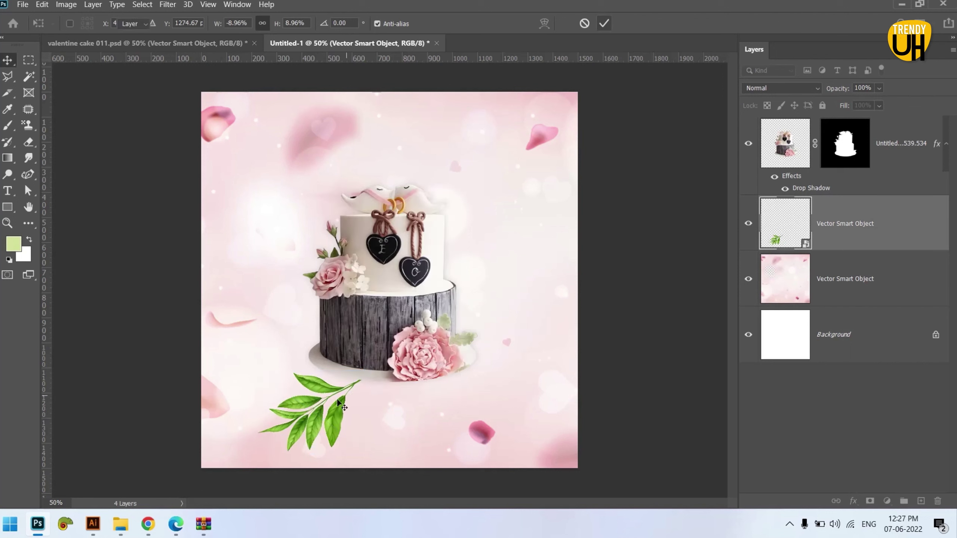
{"action": "key", "text": "ctrl+z"}
{"action": "key", "text": "ctrl+t"}
Step: Rotate and enlarge the leaf sprig in the lower-left corner, then shift the cake right and down
{"action": "left_click_drag", "start_coordinate": [410, 361], "coordinate": [324, 302]}
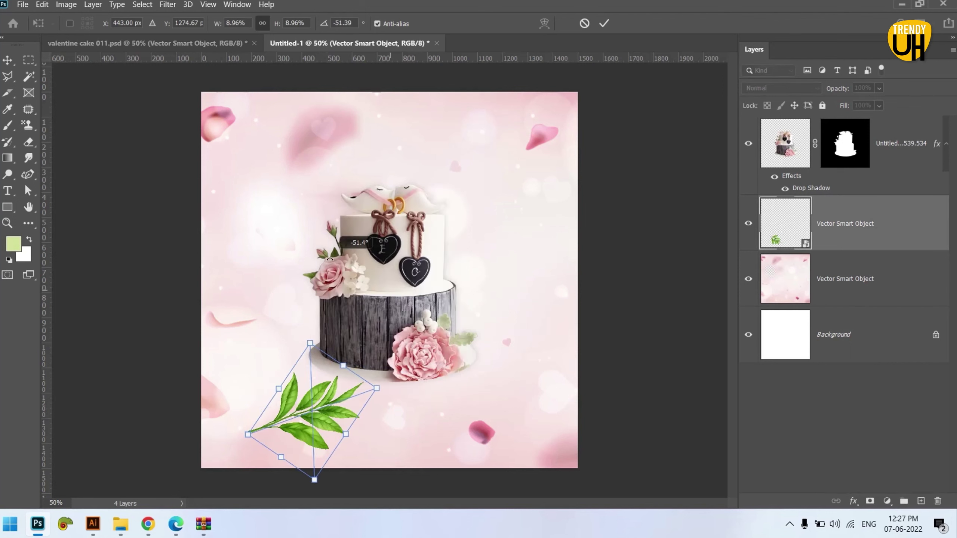
{"action": "left_click_drag", "start_coordinate": [282, 400], "coordinate": [241, 417]}
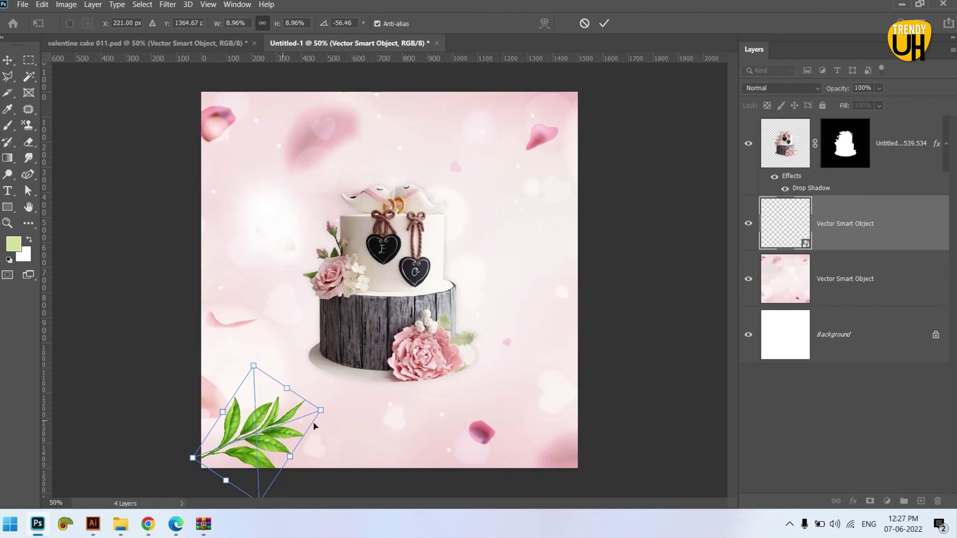
{"action": "left_click_drag", "start_coordinate": [318, 422], "coordinate": [335, 373]}
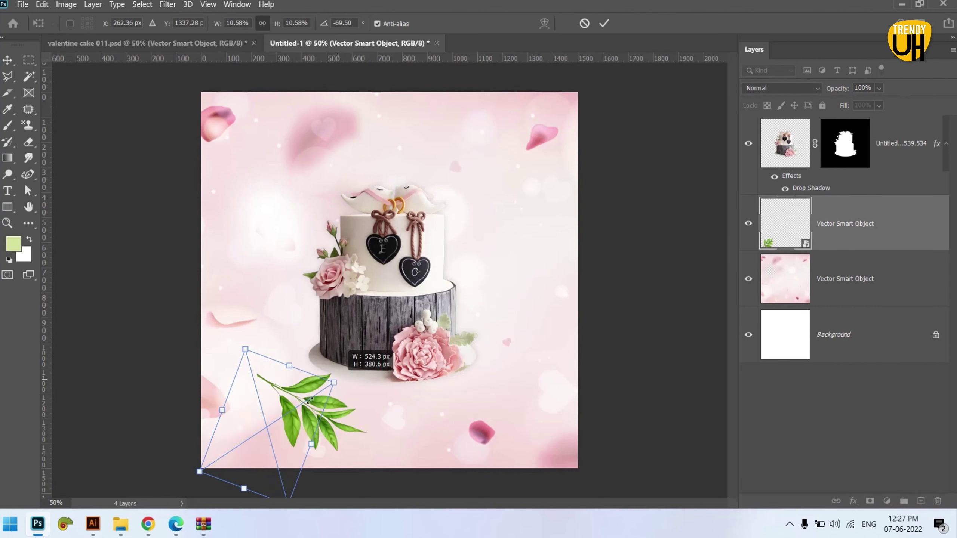
{"action": "left_click_drag", "start_coordinate": [275, 418], "coordinate": [271, 414]}
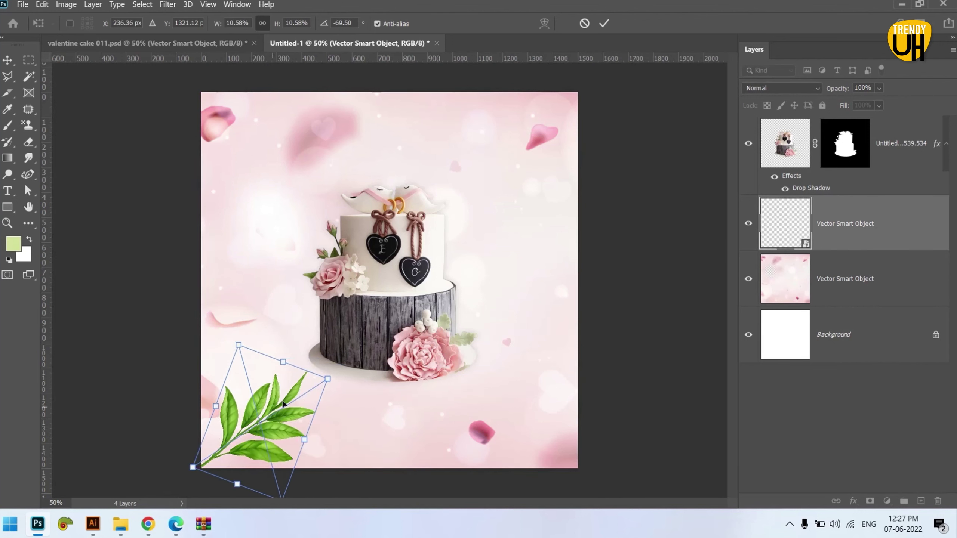
{"action": "left_click_drag", "start_coordinate": [328, 378], "coordinate": [336, 374]}
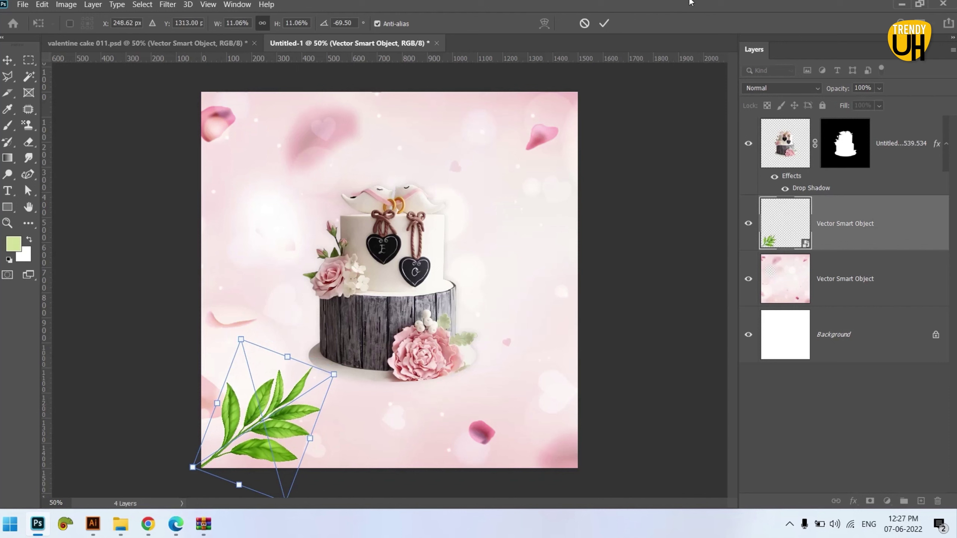
{"action": "left_click_drag", "start_coordinate": [335, 374], "coordinate": [347, 366]}
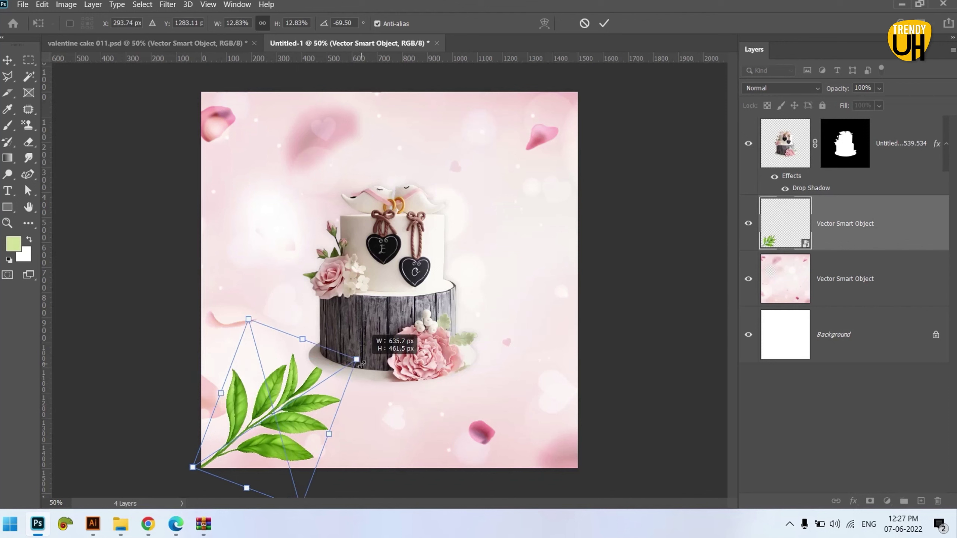
{"action": "left_click", "coordinate": [603, 24]}
{"action": "mouse_move", "coordinate": [392, 273]}
{"action": "left_mouse_down"}
{"action": "mouse_move", "coordinate": [465, 289]}
{"action": "mouse_move", "coordinate": [463, 298]}
{"action": "left_mouse_up"}
Step: Scale the cake up slightly, undoing an accidental duplicate of the cake layer
{"action": "key", "text": "ctrl+t"}
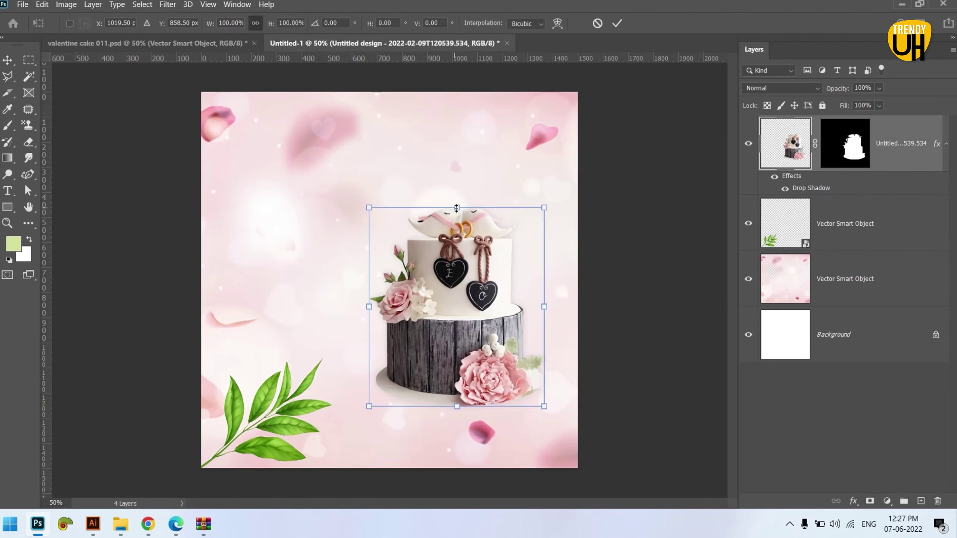
{"action": "left_click_drag", "start_coordinate": [456, 207], "coordinate": [457, 185]}
{"action": "left_click", "coordinate": [617, 24]}
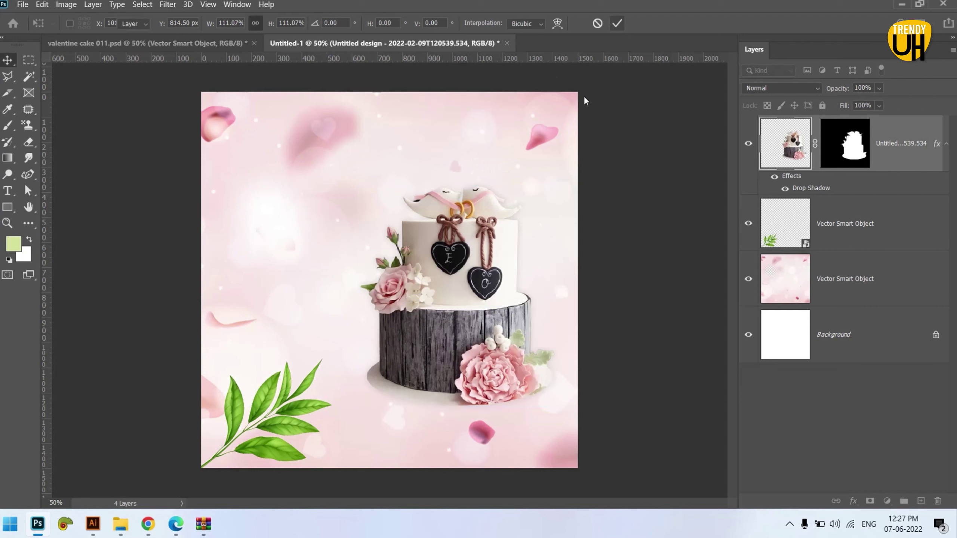
{"action": "left_click", "coordinate": [264, 452]}
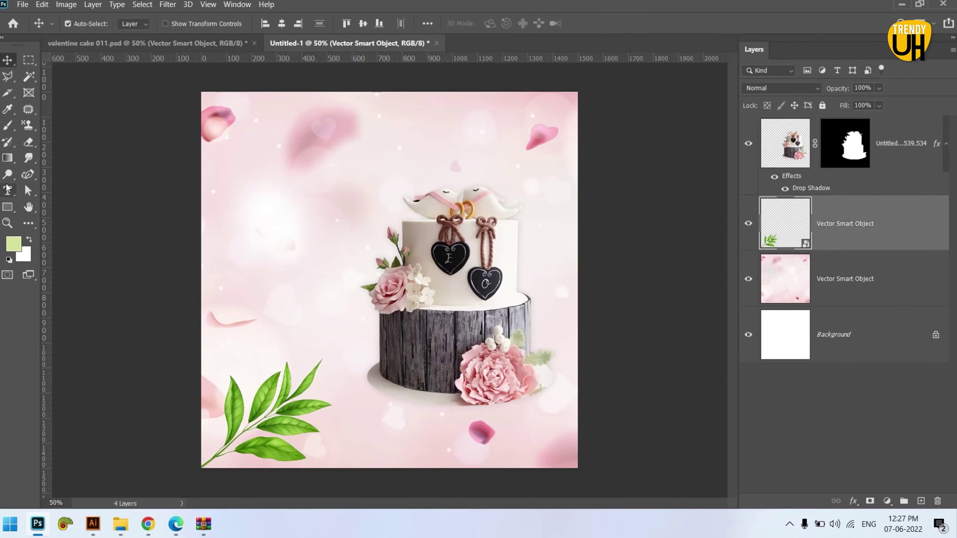
{"action": "left_click", "coordinate": [454, 287]}
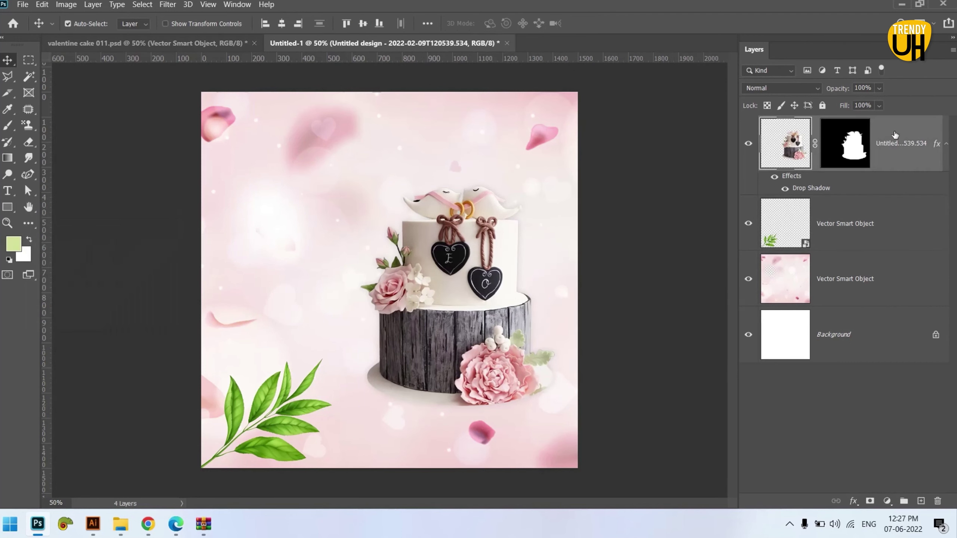
{"action": "key", "text": "ctrl+j"}
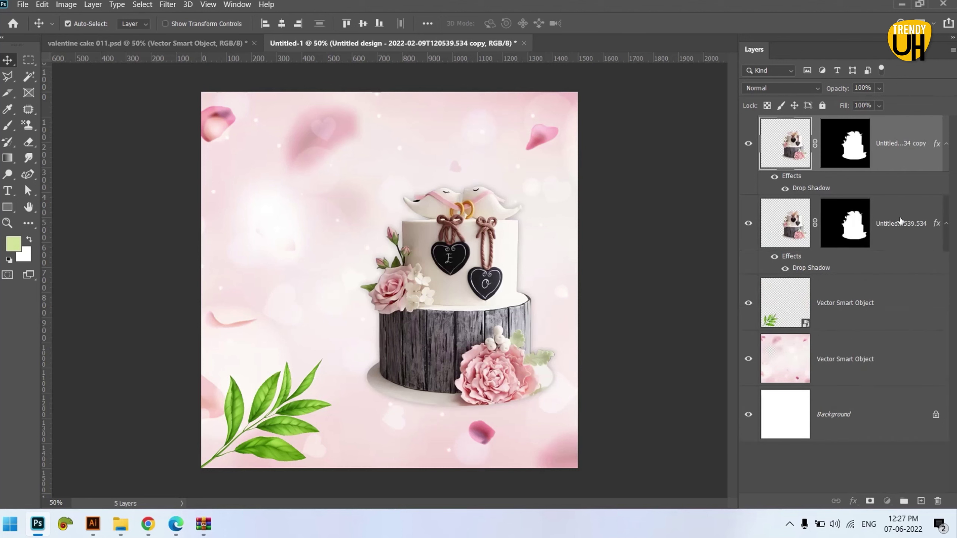
{"action": "key", "text": "ctrl+z"}
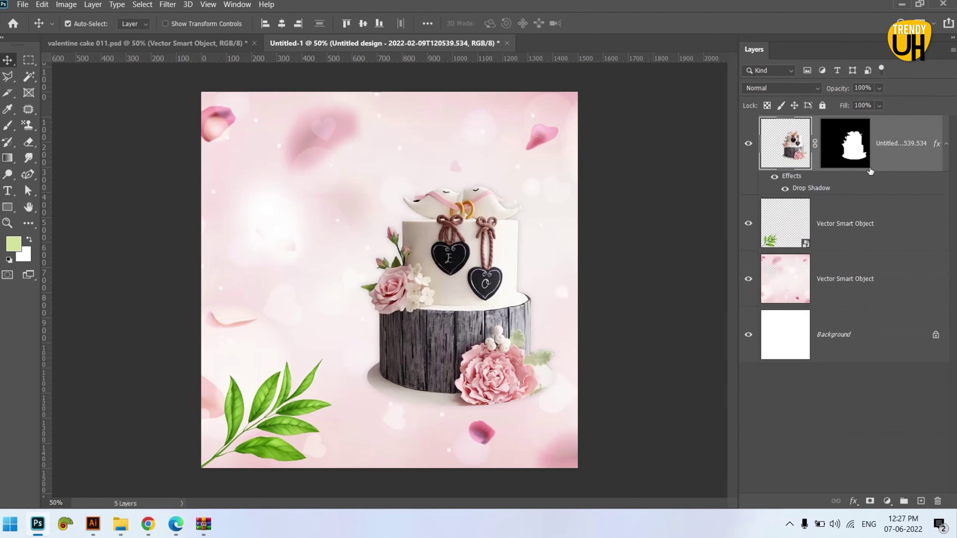
Step: Move the cake toward the centre and stack the leaf sprig in front of it
{"action": "mouse_move", "coordinate": [502, 303]}
{"action": "left_mouse_down"}
{"action": "mouse_move", "coordinate": [392, 291]}
{"action": "mouse_move", "coordinate": [376, 315]}
{"action": "left_mouse_up"}
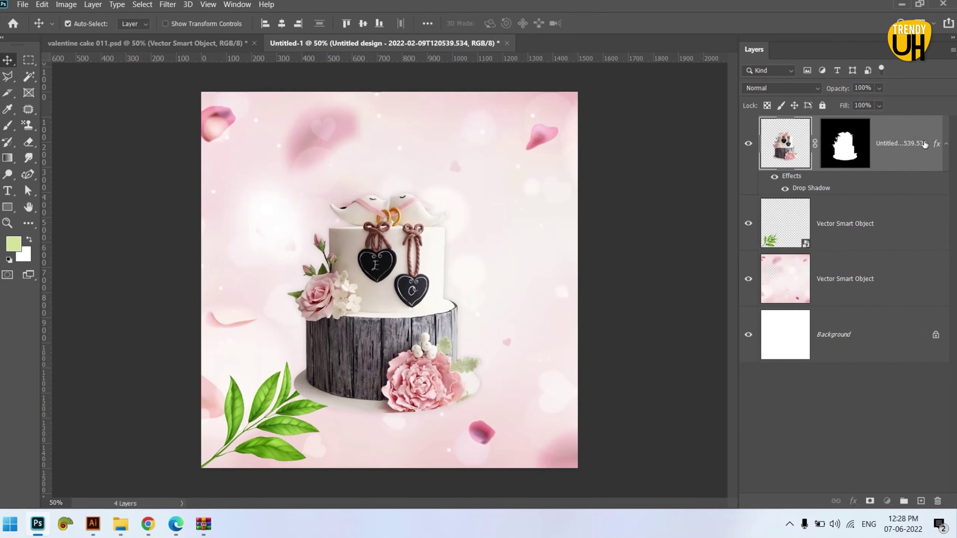
{"action": "left_click_drag", "start_coordinate": [925, 144], "coordinate": [904, 251]}
{"action": "left_click_drag", "start_coordinate": [415, 349], "coordinate": [421, 334]}
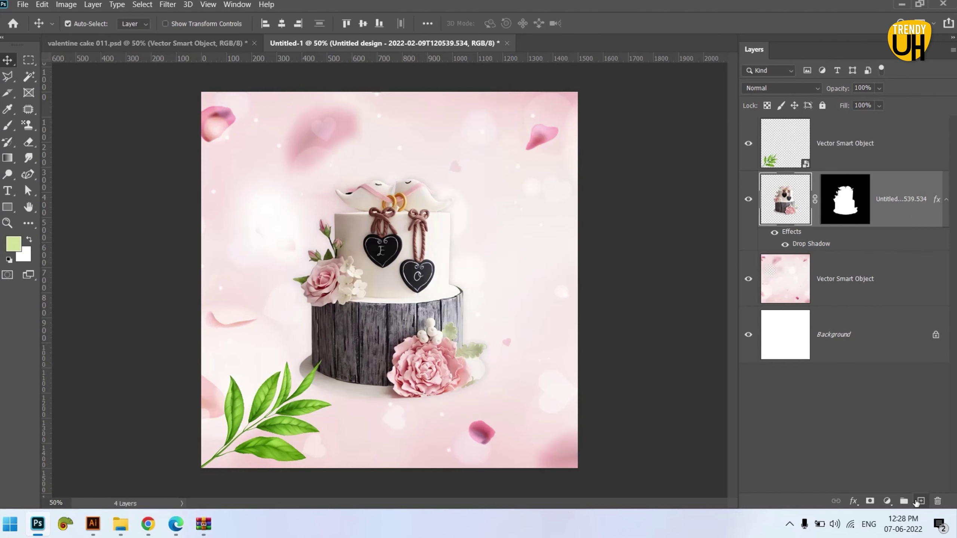
Step: On a new layer, paint a large soft black brush dab near the cake
{"action": "left_click", "coordinate": [919, 501]}
{"action": "left_click", "coordinate": [8, 126]}
{"action": "key", "text": "d"}
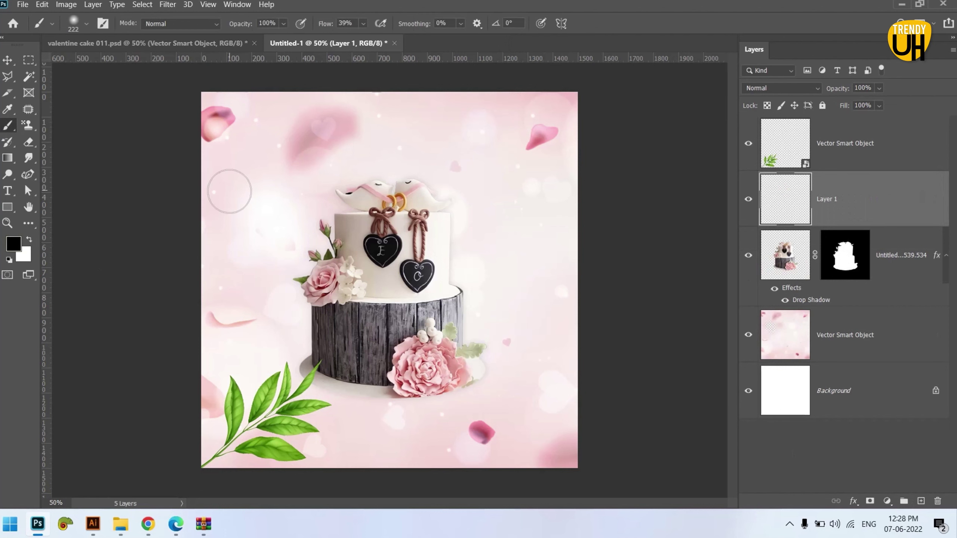
{"action": "left_click_drag", "start_coordinate": [408, 249], "coordinate": [495, 248]}
{"action": "right_click", "coordinate": [376, 228]}
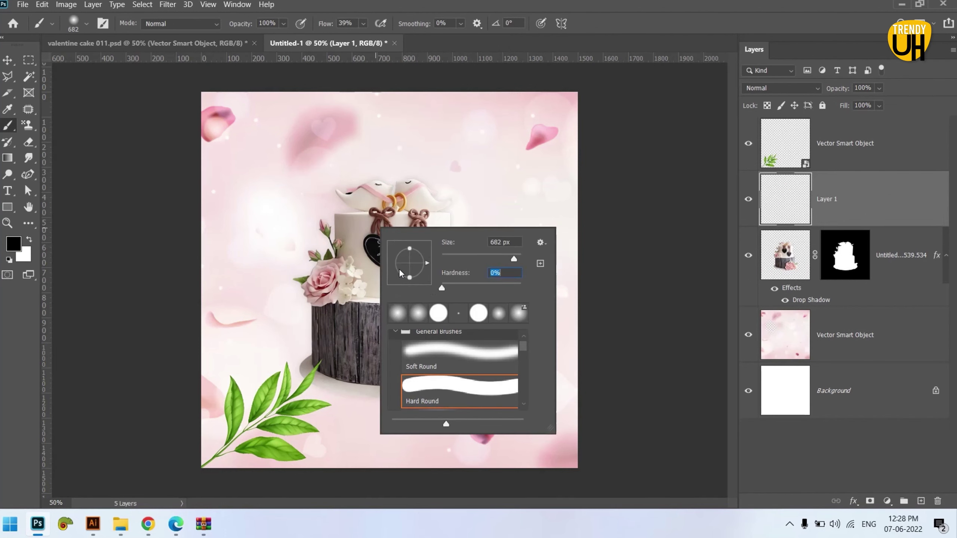
{"action": "left_click", "coordinate": [384, 204]}
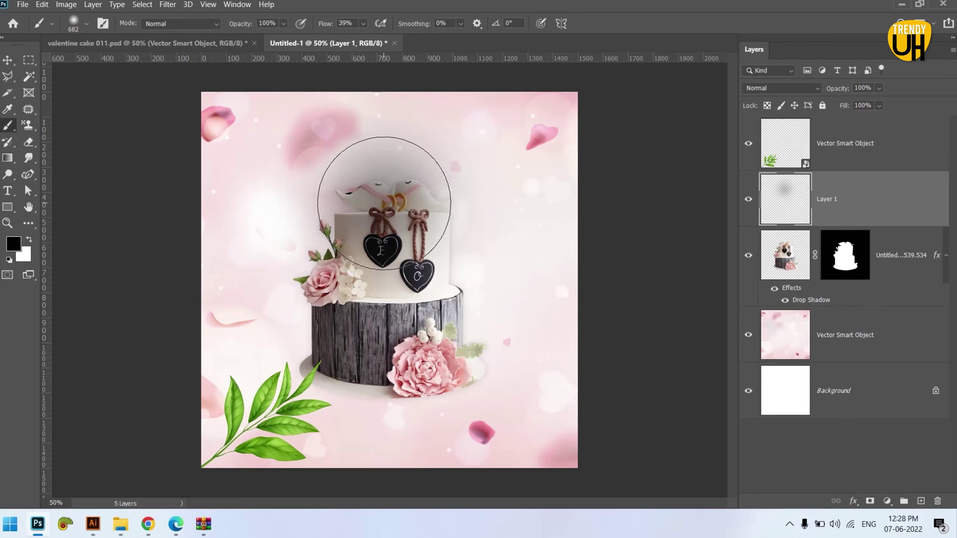
{"action": "left_click", "coordinate": [384, 204]}
Step: Squash the dab into a thin shadow band at the cake base and place it below the cake layer
{"action": "key", "text": "ctrl+t"}
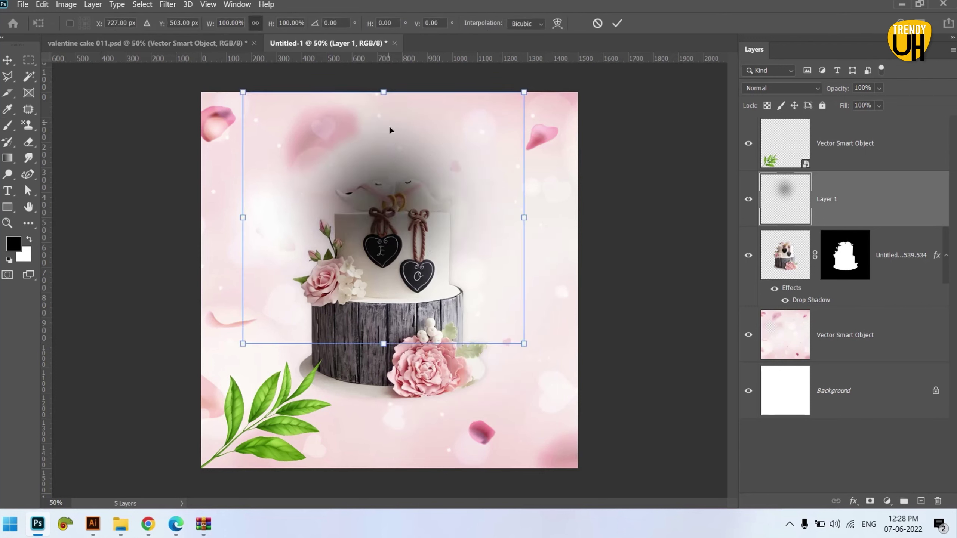
{"action": "mouse_move", "coordinate": [384, 90]}
{"action": "left_mouse_down"}
{"action": "mouse_move", "coordinate": [394, 296]}
{"action": "mouse_move", "coordinate": [434, 334]}
{"action": "mouse_move", "coordinate": [439, 390]}
{"action": "left_mouse_up"}
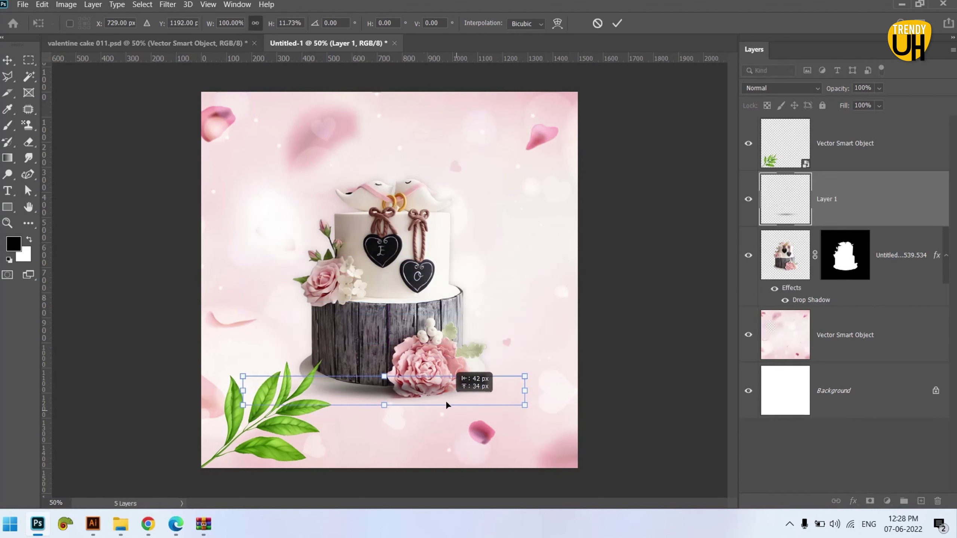
{"action": "left_click_drag", "start_coordinate": [529, 399], "coordinate": [493, 392]}
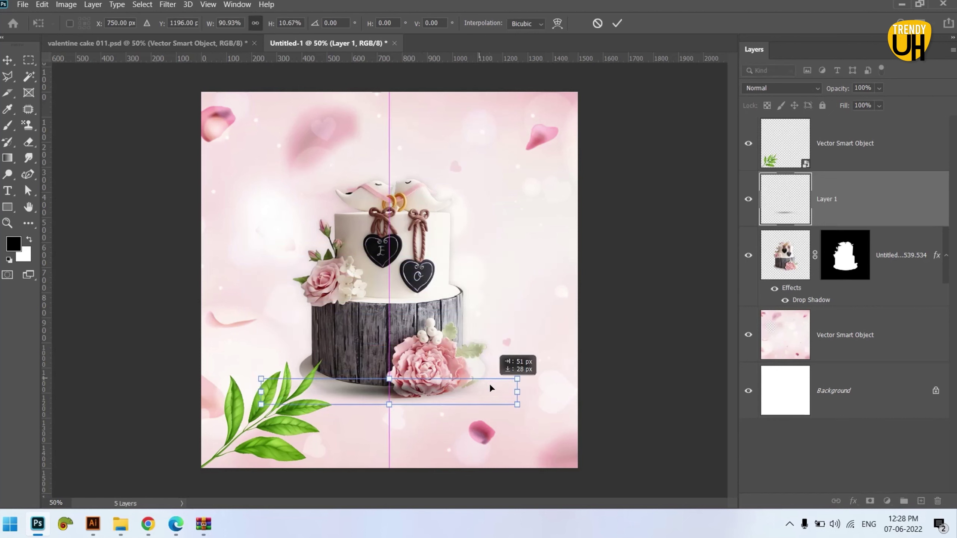
{"action": "left_click", "coordinate": [615, 24]}
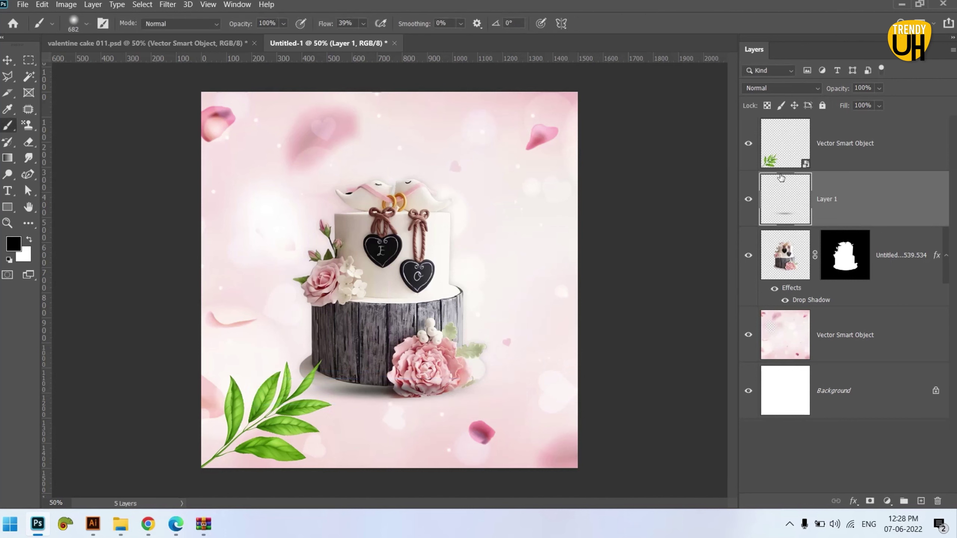
{"action": "left_click_drag", "start_coordinate": [822, 203], "coordinate": [815, 309]}
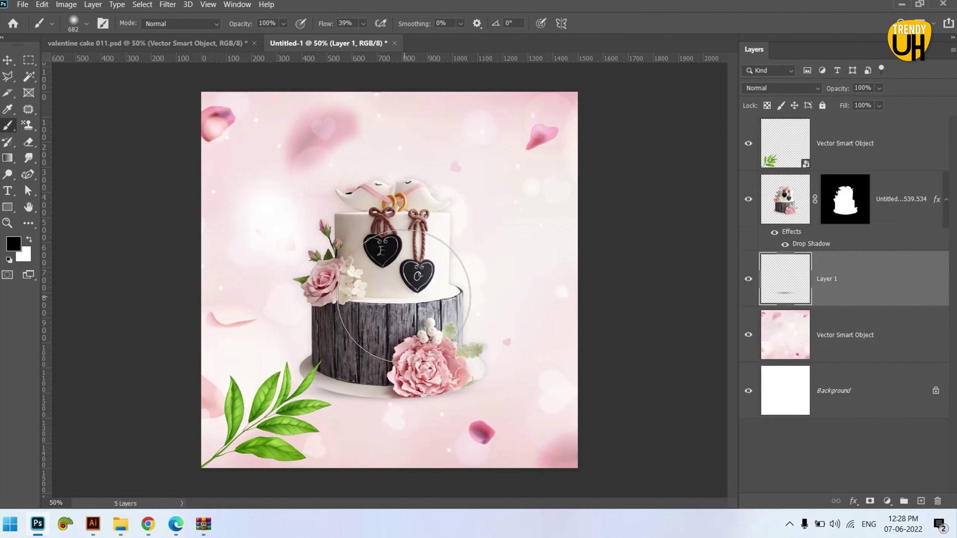
Step: Move the cake right, fade Layer 1's shadow to about 41% and realign it under the cake
{"action": "key", "text": "v"}
{"action": "mouse_move", "coordinate": [359, 385]}
{"action": "left_mouse_down"}
{"action": "mouse_move", "coordinate": [399, 364]}
{"action": "mouse_move", "coordinate": [457, 307]}
{"action": "mouse_move", "coordinate": [468, 320]}
{"action": "left_mouse_up"}
{"action": "mouse_move", "coordinate": [494, 396]}
{"action": "left_mouse_down"}
{"action": "mouse_move", "coordinate": [482, 406]}
{"action": "mouse_move", "coordinate": [507, 405]}
{"action": "mouse_move", "coordinate": [538, 383]}
{"action": "left_mouse_up"}
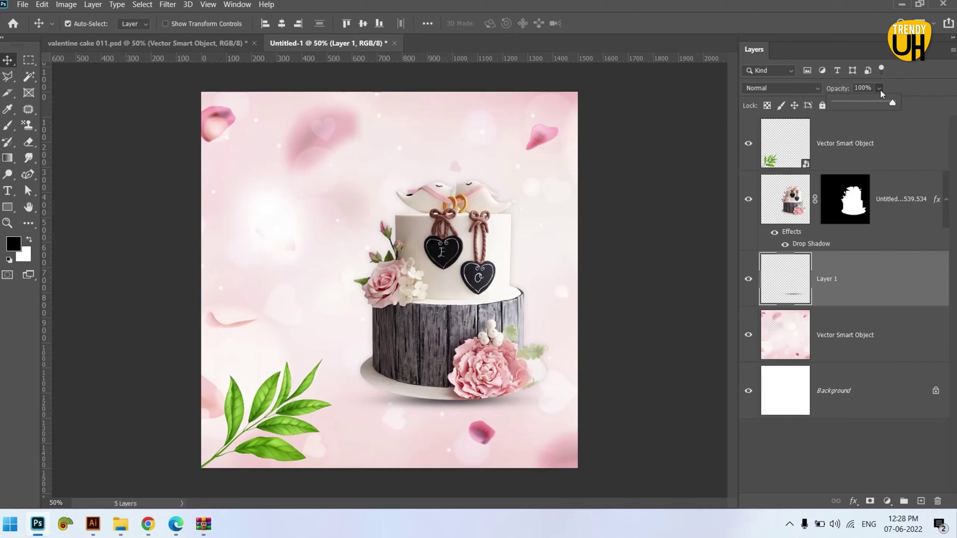
{"action": "left_click_drag", "start_coordinate": [862, 105], "coordinate": [852, 106]}
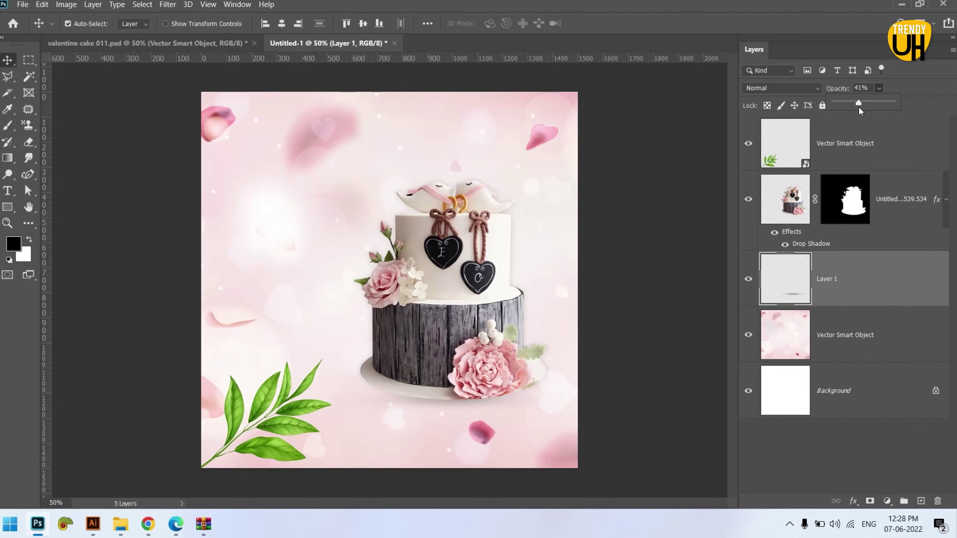
{"action": "left_click", "coordinate": [863, 105]}
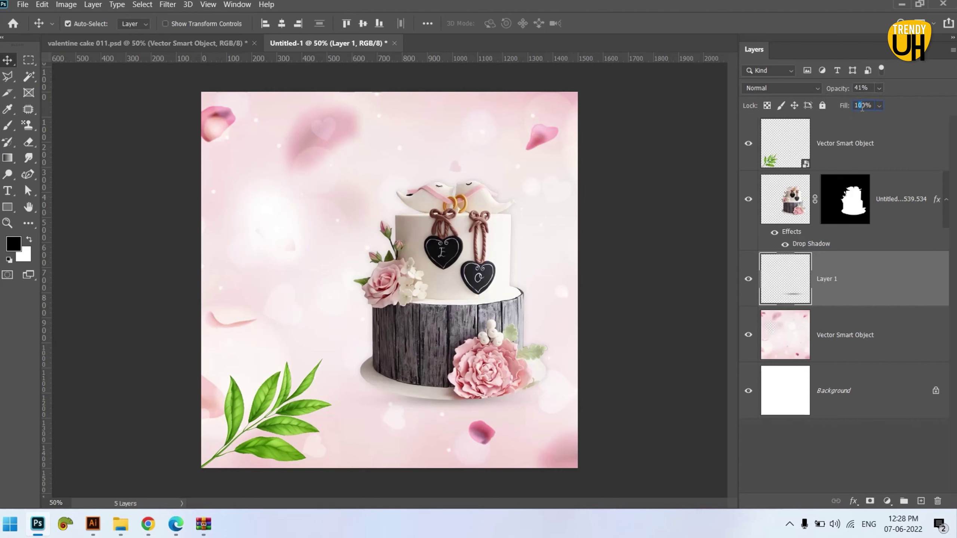
{"action": "left_click_drag", "start_coordinate": [467, 407], "coordinate": [460, 402]}
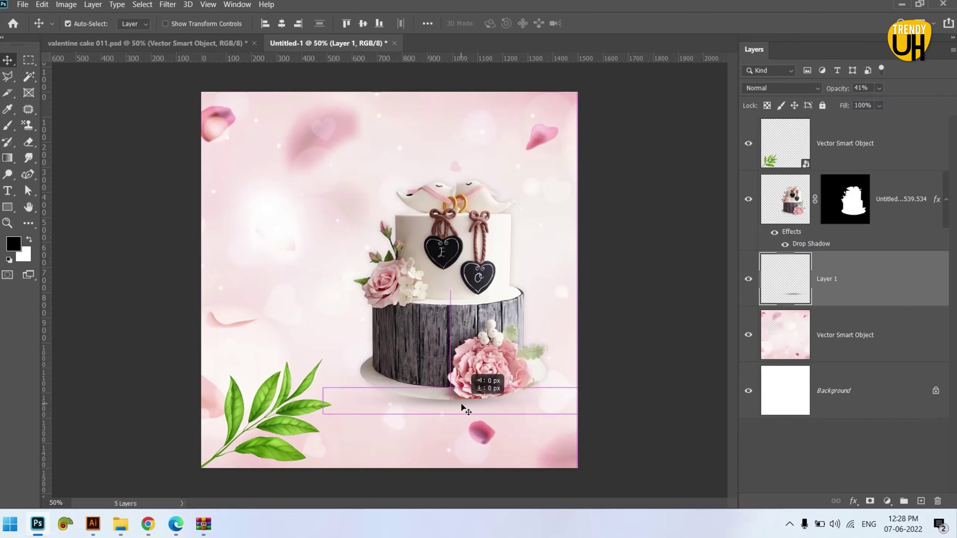
{"action": "left_click", "coordinate": [446, 255]}
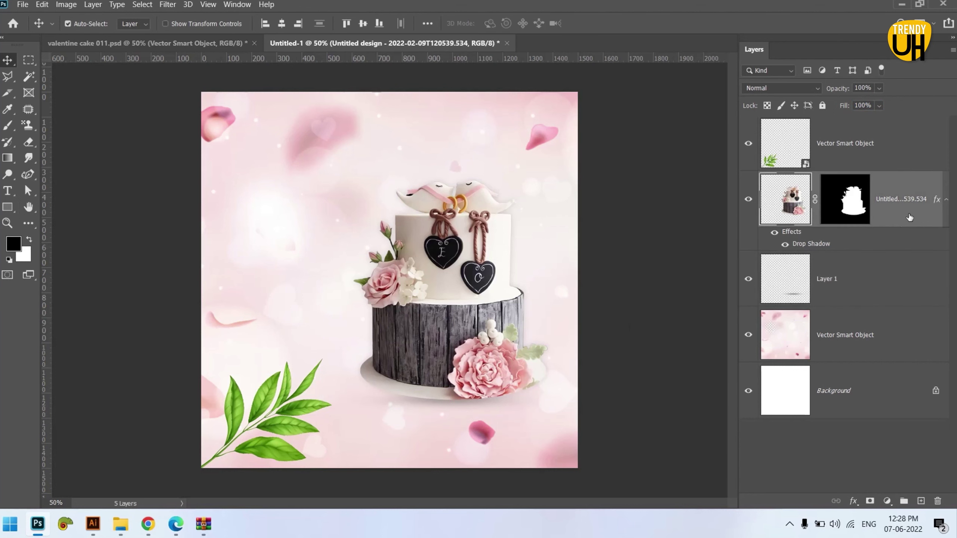
Step: Duplicate the cake and turn the lower copy into a Gaussian-blurred Smart Object
{"action": "key", "text": "ctrl+j"}
{"action": "left_click", "coordinate": [891, 279]}
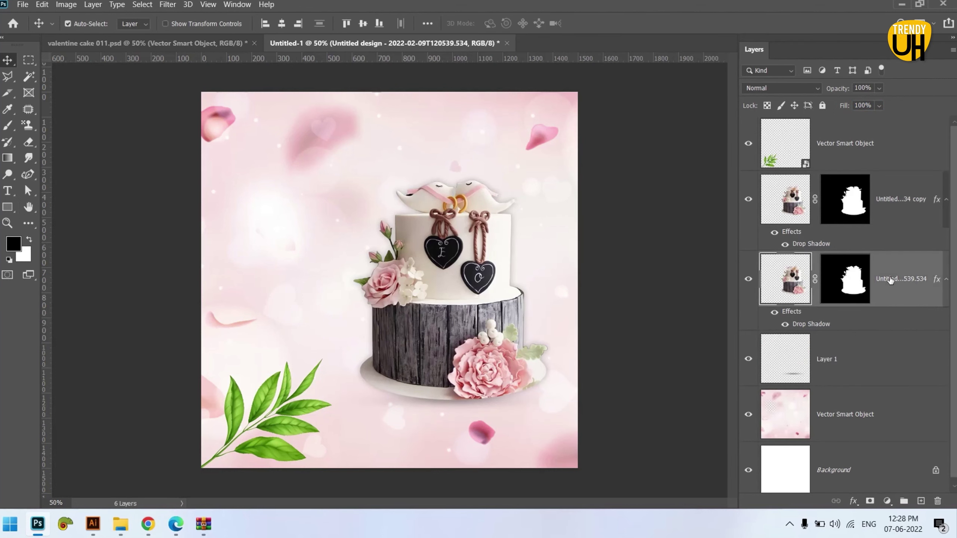
{"action": "right_click", "coordinate": [874, 279]}
{"action": "left_click", "coordinate": [779, 161]}
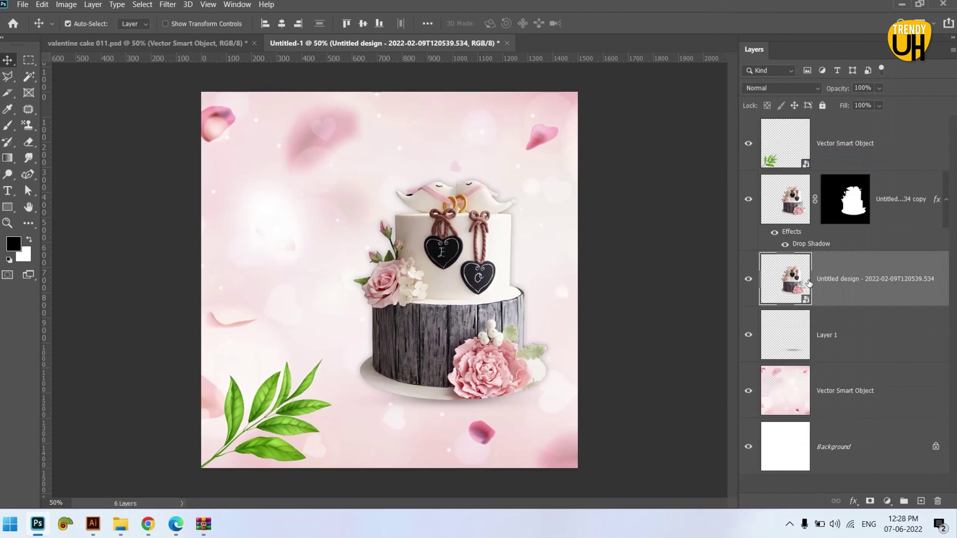
{"action": "left_click", "coordinate": [168, 5]}
{"action": "mouse_move", "coordinate": [175, 137]}
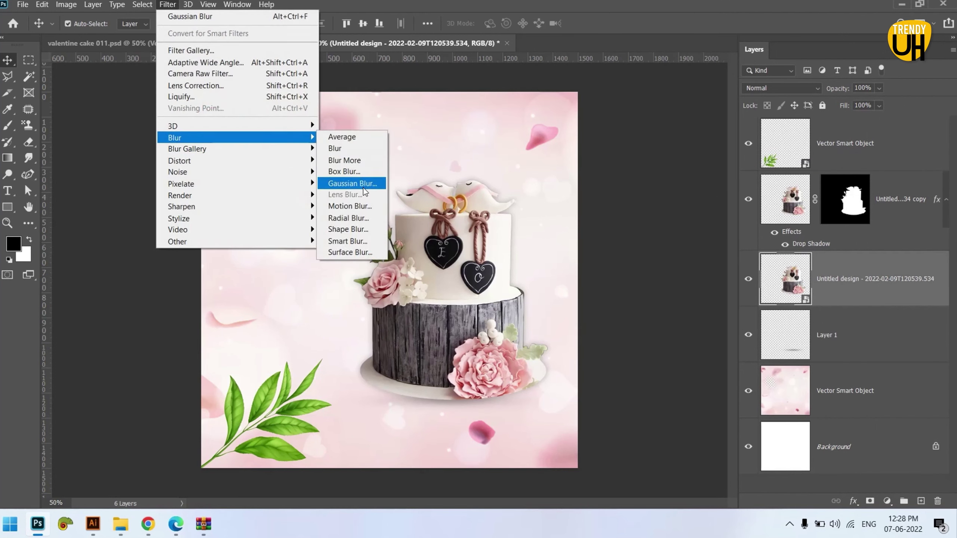
{"action": "left_click", "coordinate": [352, 183]}
{"action": "mouse_move", "coordinate": [661, 282]}
{"action": "left_mouse_down"}
{"action": "mouse_move", "coordinate": [673, 284]}
{"action": "mouse_move", "coordinate": [661, 285]}
{"action": "left_mouse_up"}
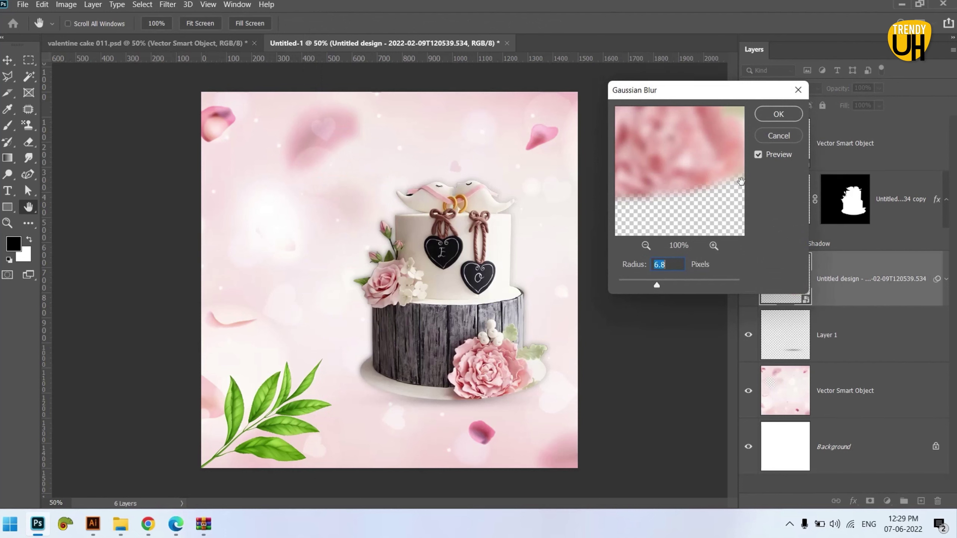
{"action": "left_click", "coordinate": [779, 113]}
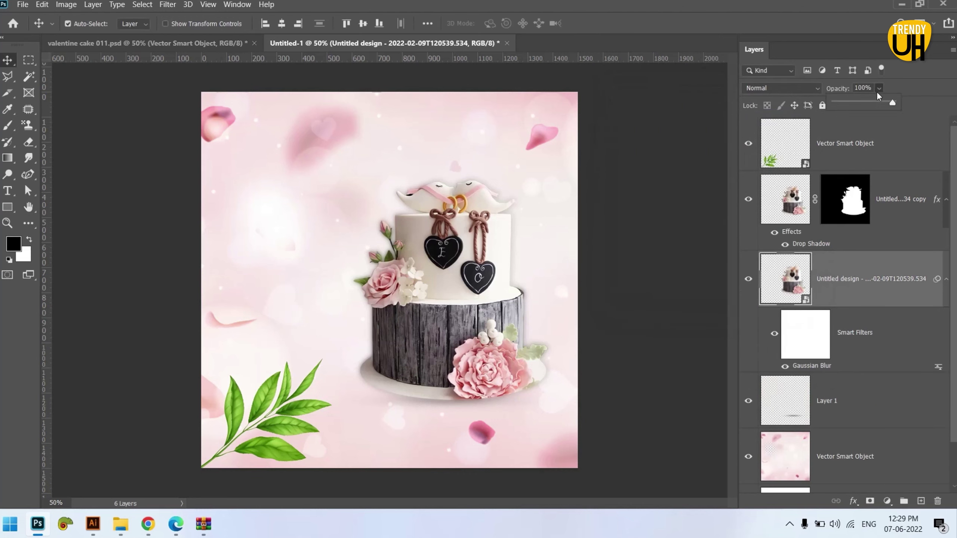
Step: Lower the blurred cake copy's opacity to 38%
{"action": "left_click", "coordinate": [879, 88]}
{"action": "left_click_drag", "start_coordinate": [896, 102], "coordinate": [852, 104]}
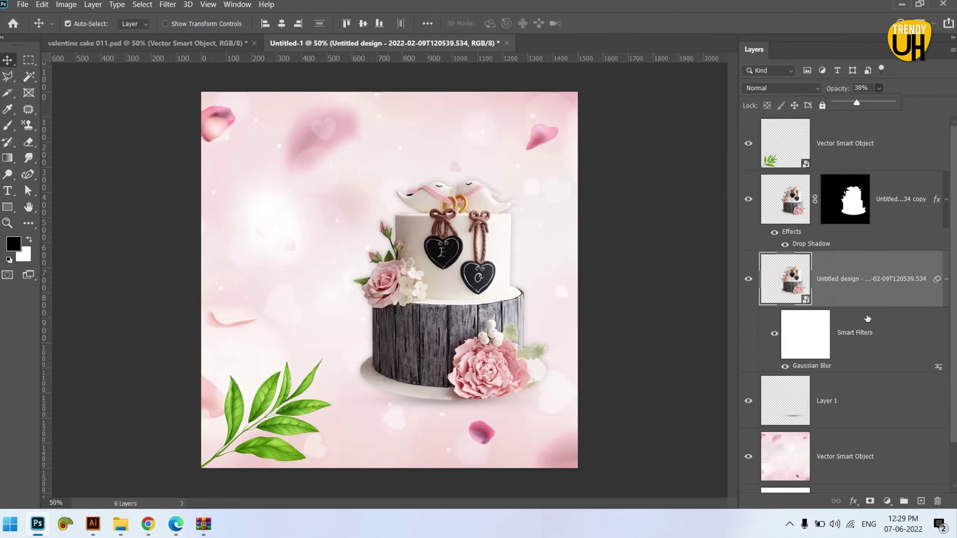
{"action": "left_click", "coordinate": [905, 199]}
{"action": "right_click", "coordinate": [912, 199]}
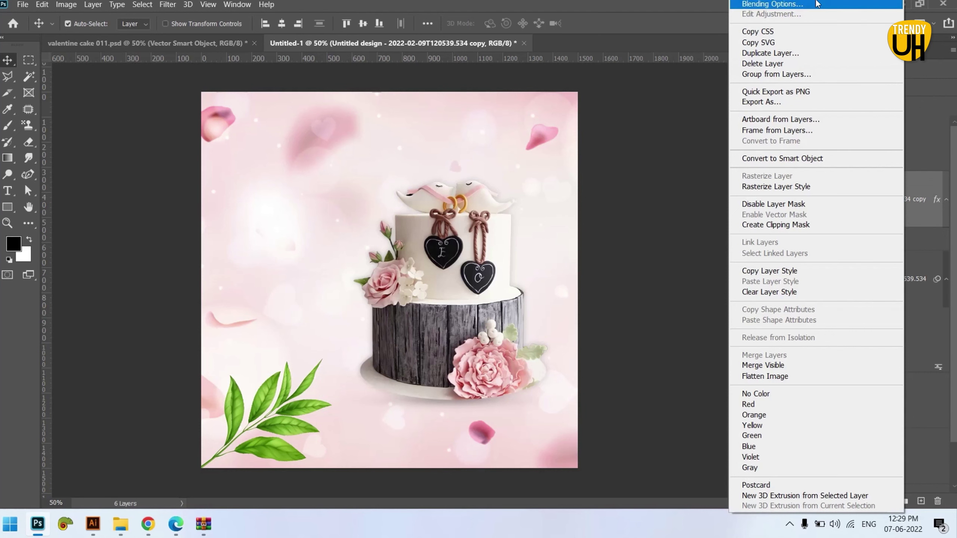
Step: Set the top cake's Drop Shadow to Opacity 9%, Distance 8, Spread 8 and Size 5
{"action": "left_click", "coordinate": [573, 219]}
{"action": "double_click", "coordinate": [803, 244]}
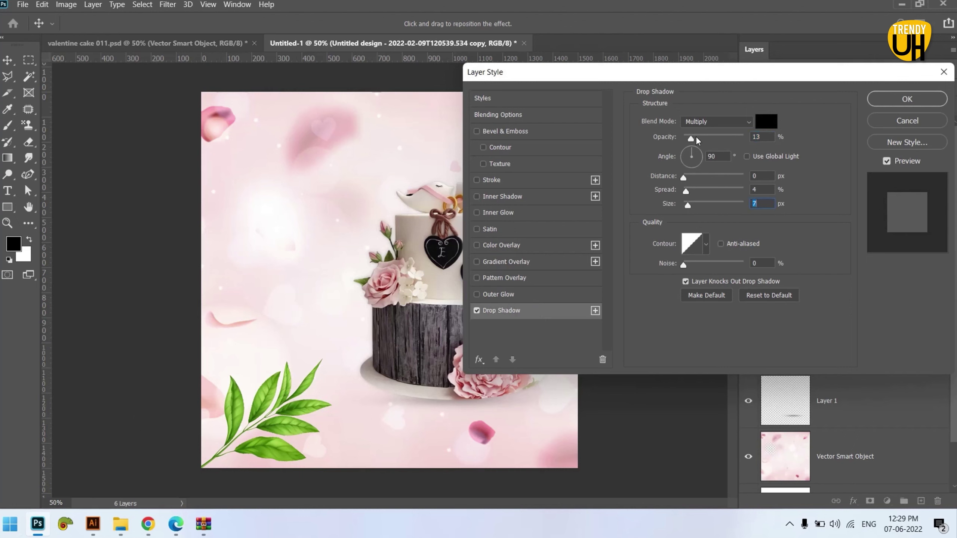
{"action": "mouse_move", "coordinate": [690, 138]}
{"action": "left_mouse_down"}
{"action": "mouse_move", "coordinate": [709, 138]}
{"action": "mouse_move", "coordinate": [691, 158]}
{"action": "left_mouse_up"}
{"action": "left_click_drag", "start_coordinate": [688, 206], "coordinate": [692, 205]}
{"action": "left_click_drag", "start_coordinate": [688, 205], "coordinate": [686, 206]}
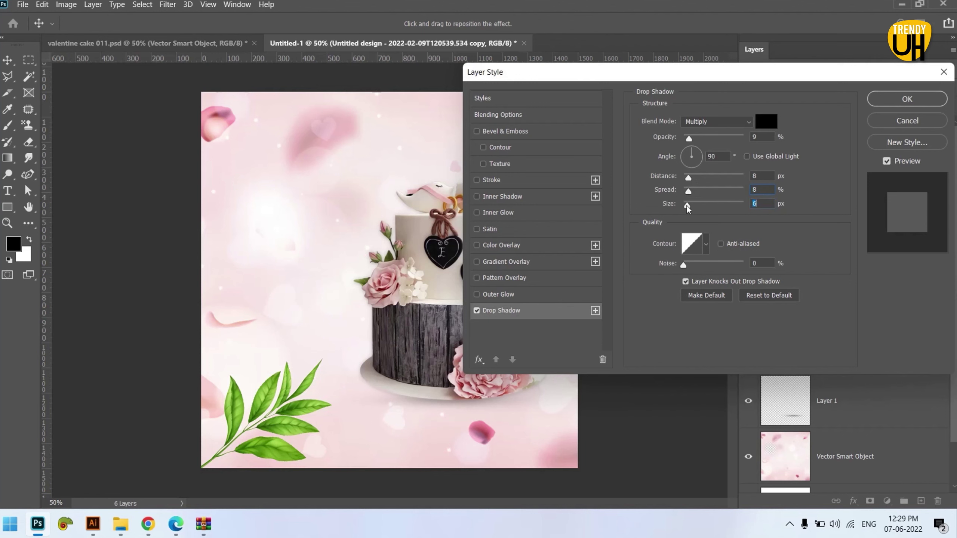
Step: Apply the drop shadow and set the text font to Daughter of Fortune
{"action": "left_click", "coordinate": [883, 103]}
{"action": "key", "text": "t"}
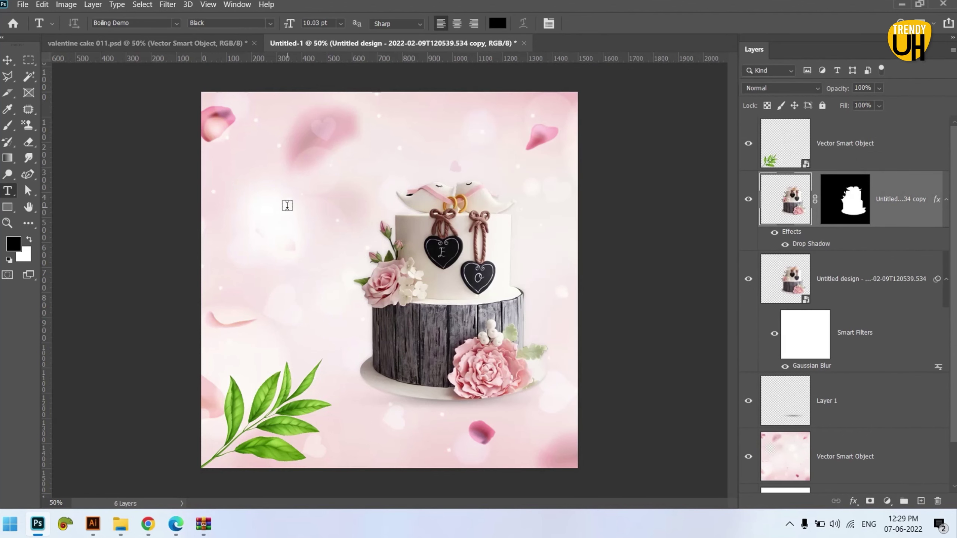
{"action": "left_click", "coordinate": [275, 200]}
{"action": "key", "text": "BackSpace"}
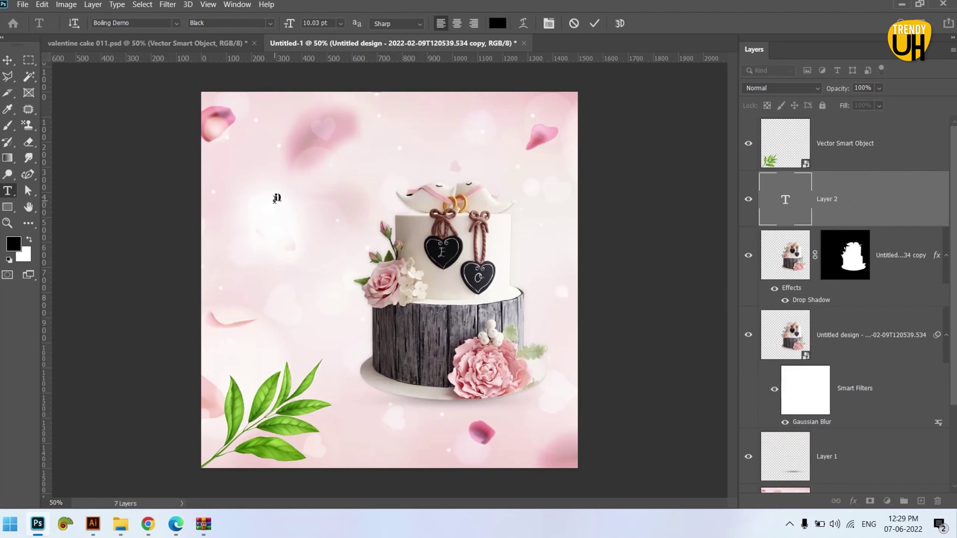
{"action": "key", "text": "ctrl+z"}
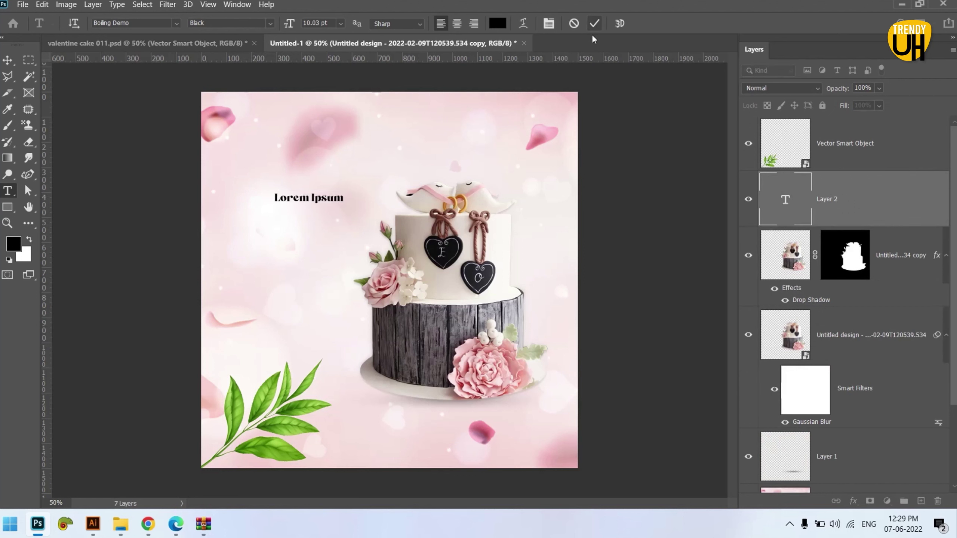
{"action": "key", "text": "Escape"}
{"action": "left_click", "coordinate": [153, 21]}
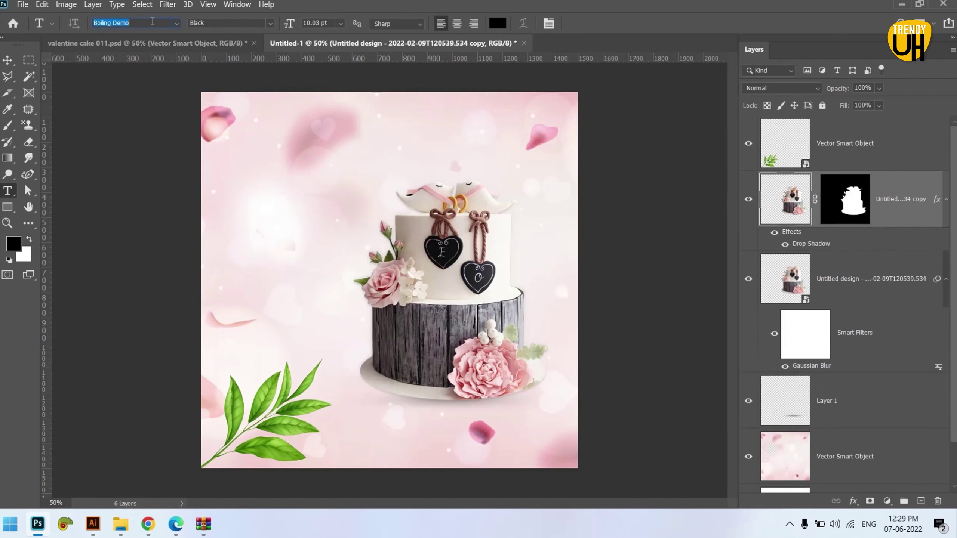
{"action": "left_click", "coordinate": [176, 24]}
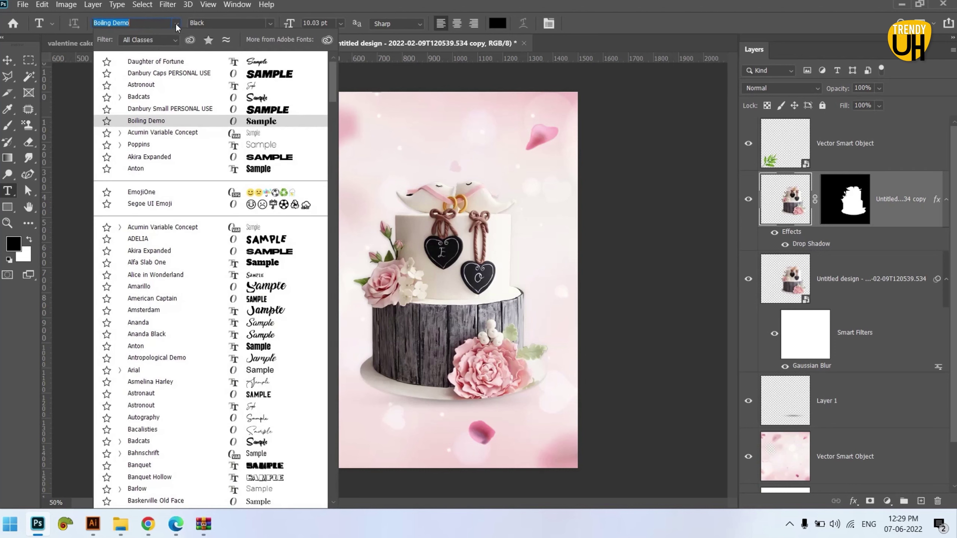
{"action": "left_click", "coordinate": [147, 70]}
Step: Type 'Delicious', then enlarge it and move it to the poster's upper left
{"action": "left_click", "coordinate": [293, 177]}
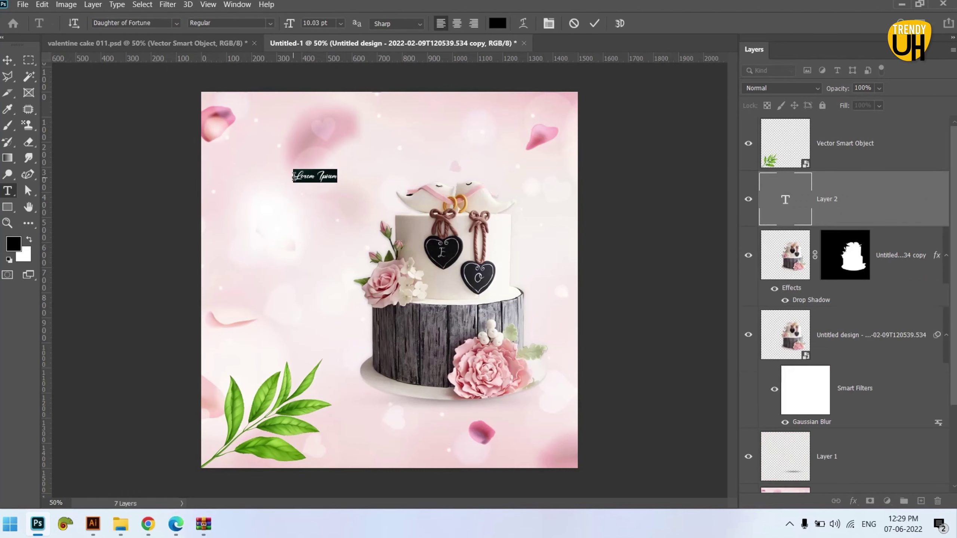
{"action": "type", "text": "Dr"}
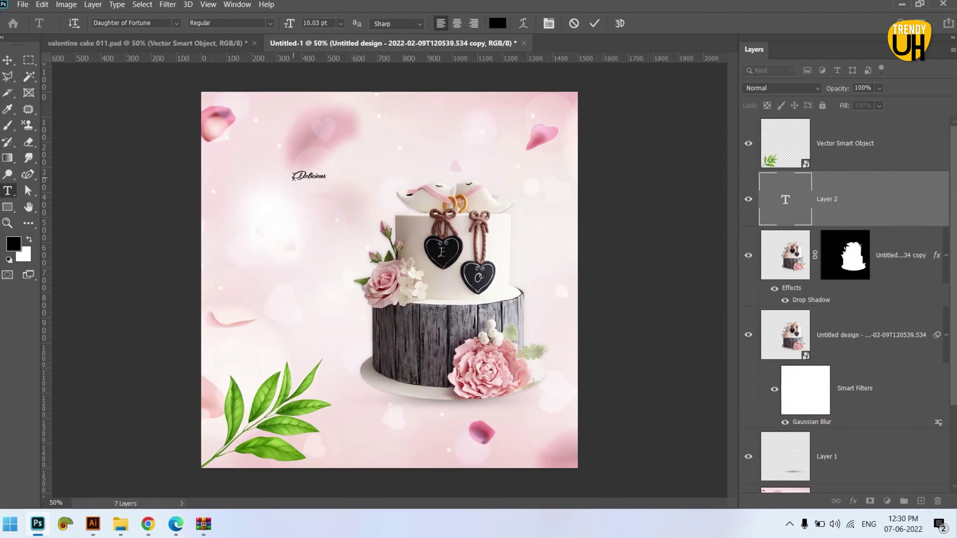
{"action": "key", "text": "ctrl+Return"}
{"action": "key", "text": "ctrl+t"}
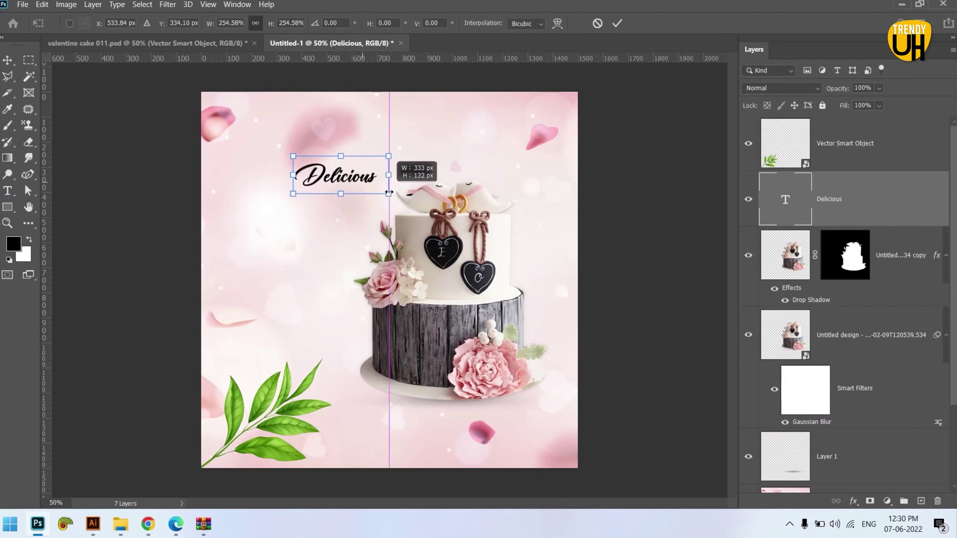
{"action": "mouse_move", "coordinate": [328, 173]}
{"action": "left_mouse_down"}
{"action": "mouse_move", "coordinate": [399, 177]}
{"action": "mouse_move", "coordinate": [291, 148]}
{"action": "left_mouse_up"}
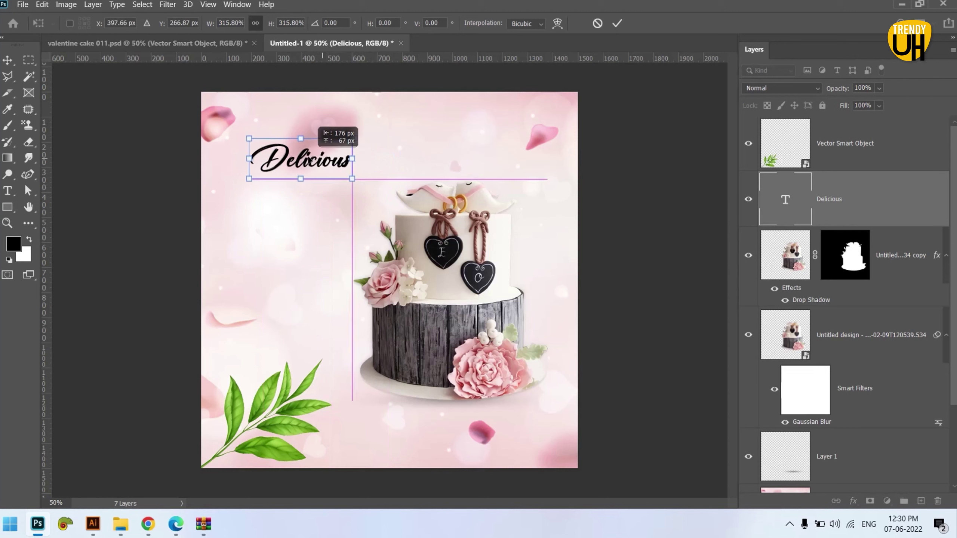
{"action": "left_click", "coordinate": [618, 24]}
{"action": "left_click", "coordinate": [309, 197]}
Step: Edit the second text line so it reads 'Cake'
{"action": "key", "text": "BackSpace"}
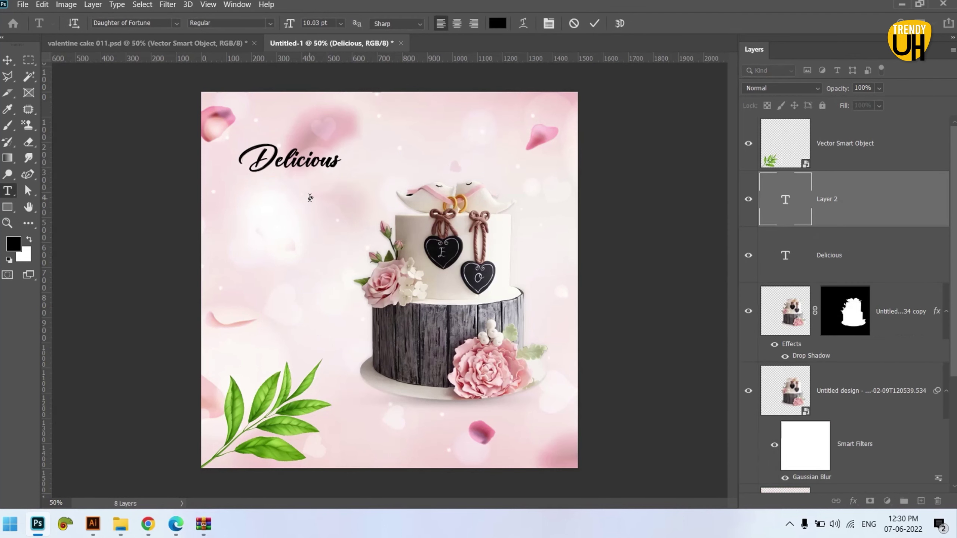
{"action": "left_click", "coordinate": [594, 23]}
{"action": "key", "text": "ctrl+t"}
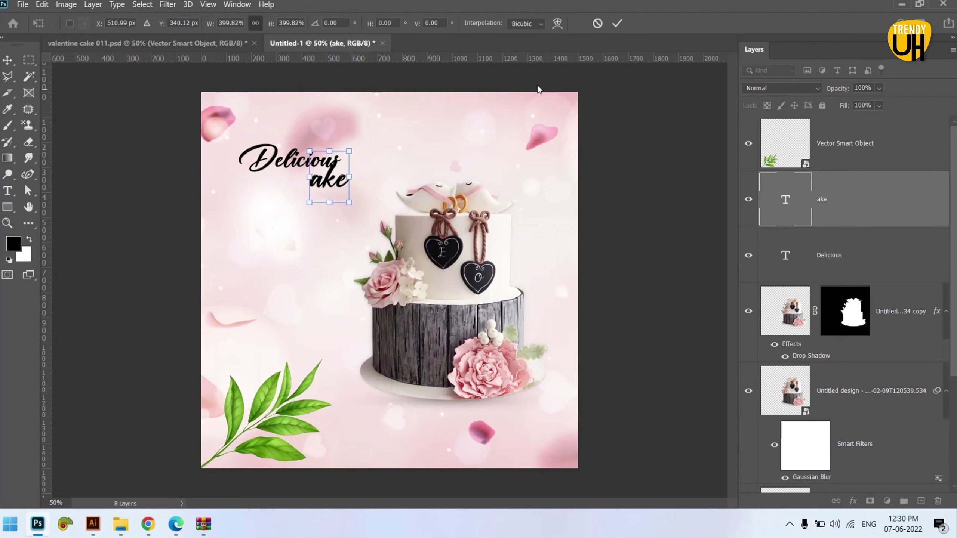
{"action": "left_click", "coordinate": [617, 24]}
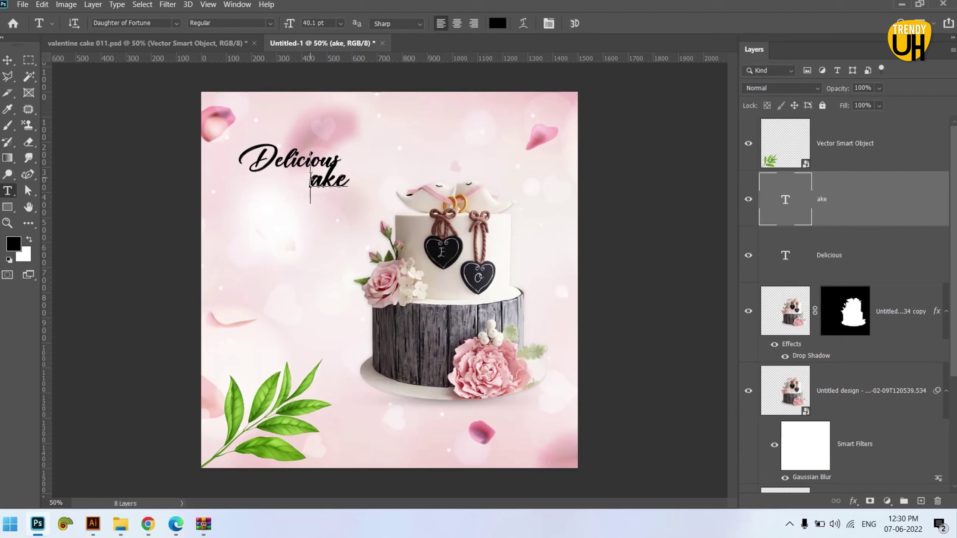
{"action": "left_click", "coordinate": [310, 177]}
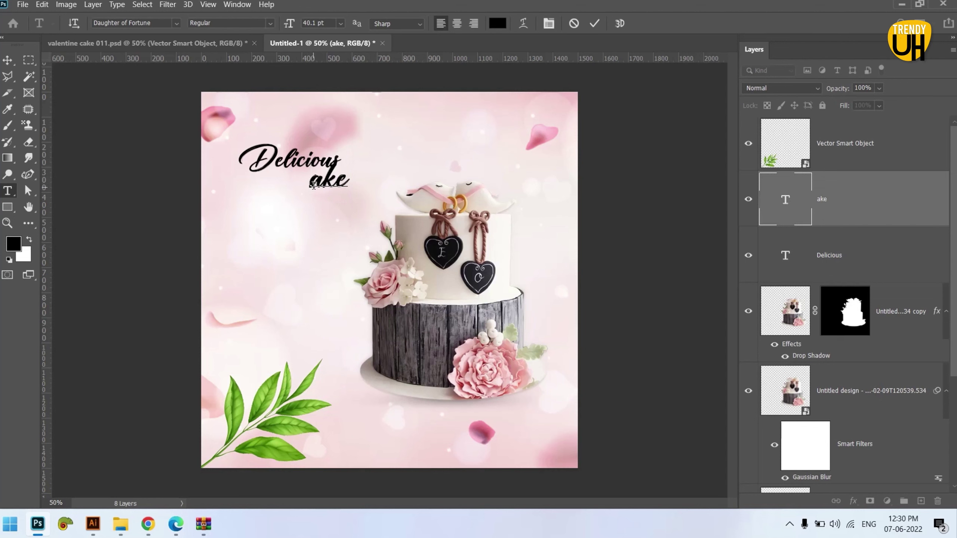
{"action": "type", "text": "C"}
{"action": "left_click", "coordinate": [595, 23]}
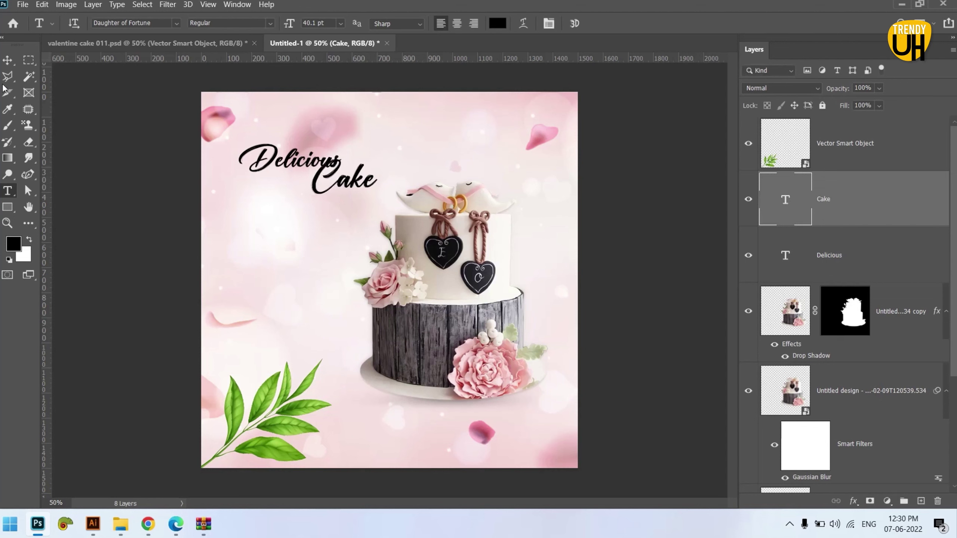
Step: Enlarge 'Cake' and move 'Delicious' up-left so it sits just above it
{"action": "left_click", "coordinate": [7, 59]}
{"action": "mouse_move", "coordinate": [346, 190]}
{"action": "left_mouse_down"}
{"action": "mouse_move", "coordinate": [314, 203]}
{"action": "mouse_move", "coordinate": [401, 210]}
{"action": "mouse_move", "coordinate": [279, 191]}
{"action": "mouse_move", "coordinate": [354, 180]}
{"action": "left_mouse_up"}
{"action": "key", "text": "ctrl+t"}
{"action": "left_click", "coordinate": [617, 23]}
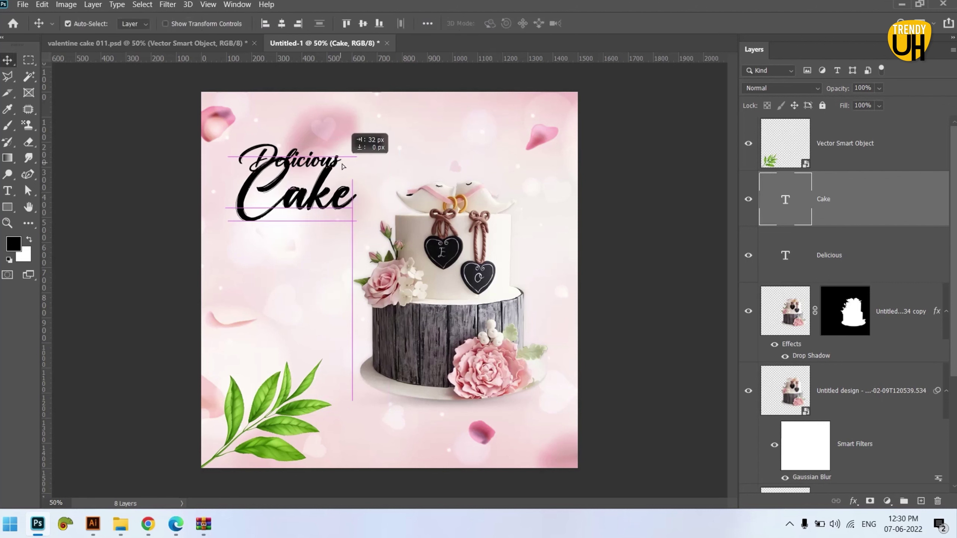
{"action": "left_click_drag", "start_coordinate": [247, 159], "coordinate": [230, 139]}
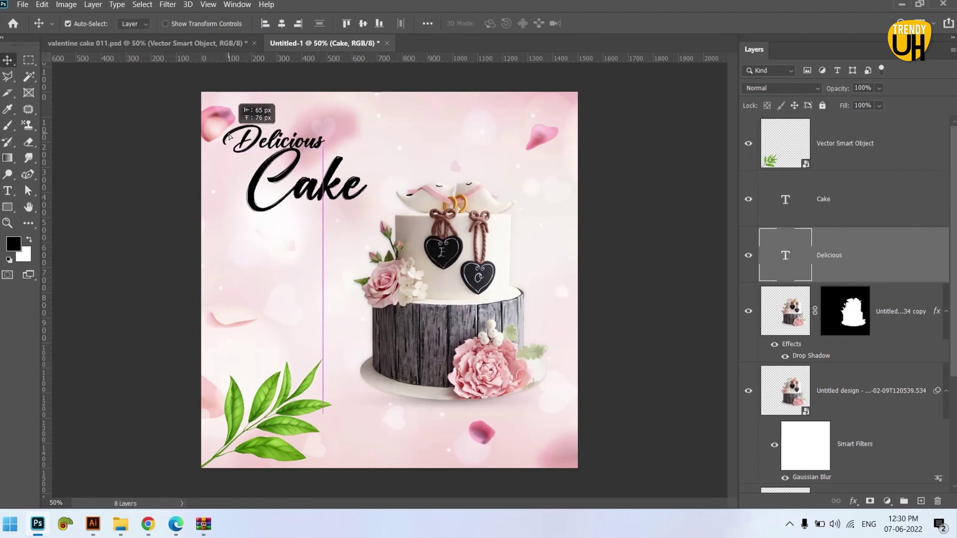
{"action": "left_click", "coordinate": [319, 197]}
Step: Bring the red heart from valentine cake 011.psd into the poster and duplicate it
{"action": "left_click", "coordinate": [422, 266]}
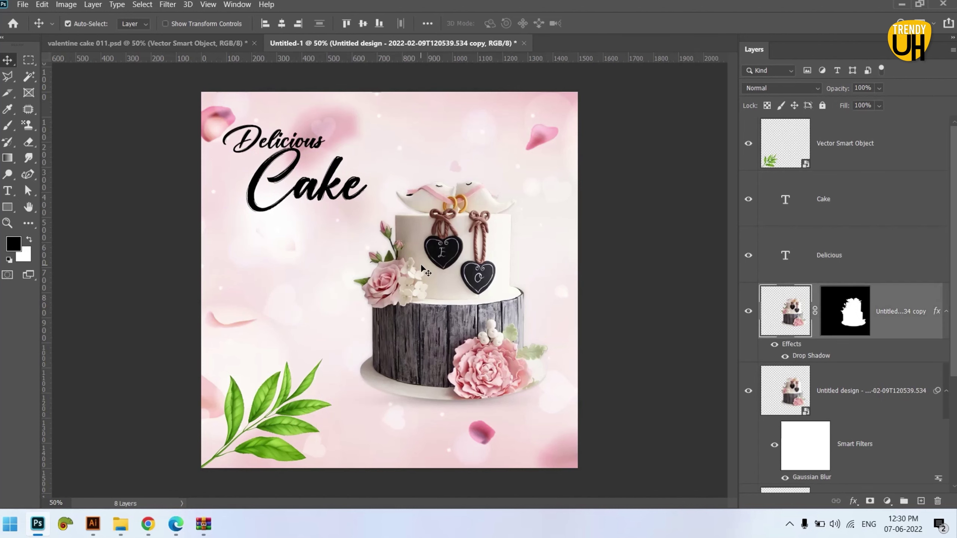
{"action": "left_click_drag", "start_coordinate": [223, 57], "coordinate": [387, 165]}
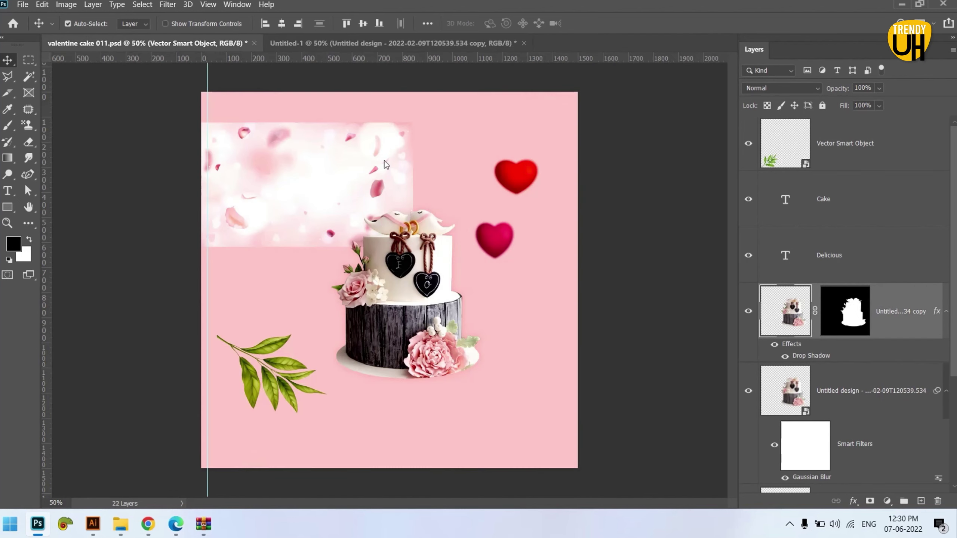
{"action": "mouse_move", "coordinate": [517, 175]}
{"action": "left_mouse_down"}
{"action": "mouse_move", "coordinate": [452, 44]}
{"action": "mouse_move", "coordinate": [444, 256]}
{"action": "left_mouse_up"}
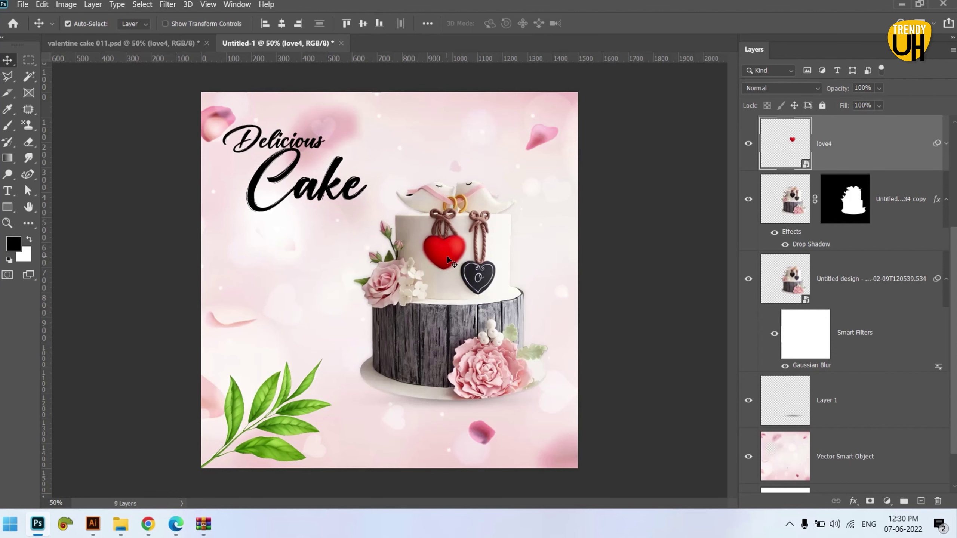
{"action": "key", "text": "ctrl+j"}
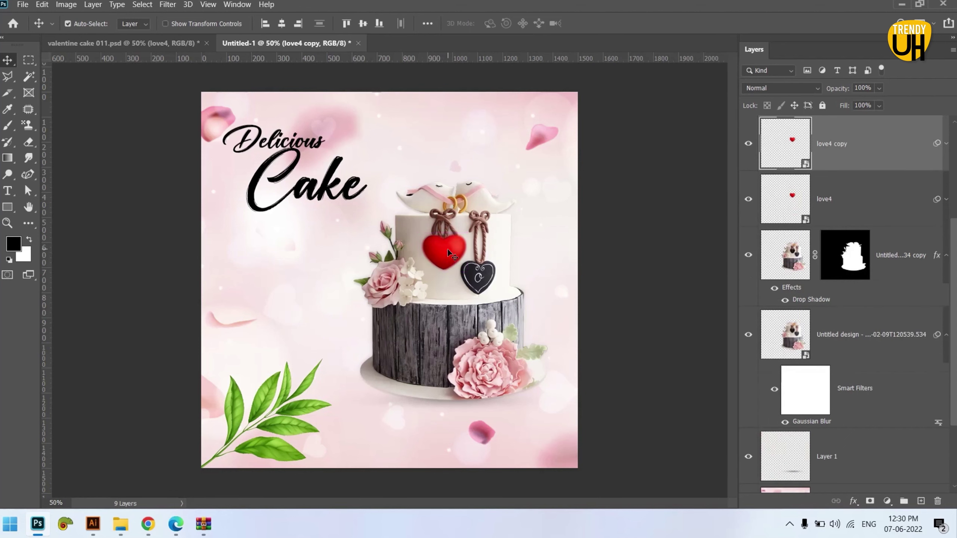
Step: Move and enlarge the copied red heart over the second black heart
{"action": "mouse_move", "coordinate": [447, 250]}
{"action": "left_mouse_down"}
{"action": "mouse_move", "coordinate": [483, 278]}
{"action": "mouse_move", "coordinate": [451, 258]}
{"action": "left_mouse_up"}
{"action": "key", "text": "ctrl+t"}
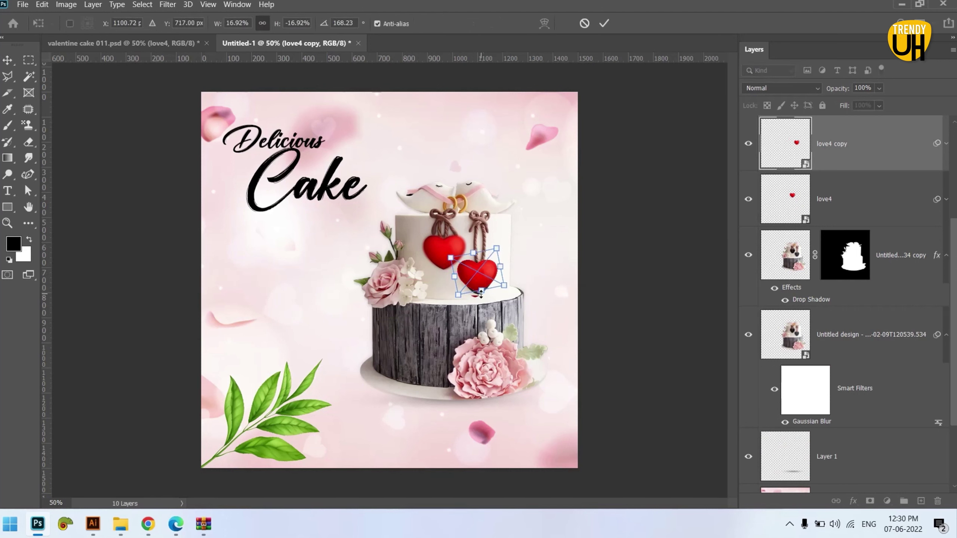
{"action": "left_click_drag", "start_coordinate": [481, 294], "coordinate": [526, 281]}
{"action": "left_click", "coordinate": [605, 24]}
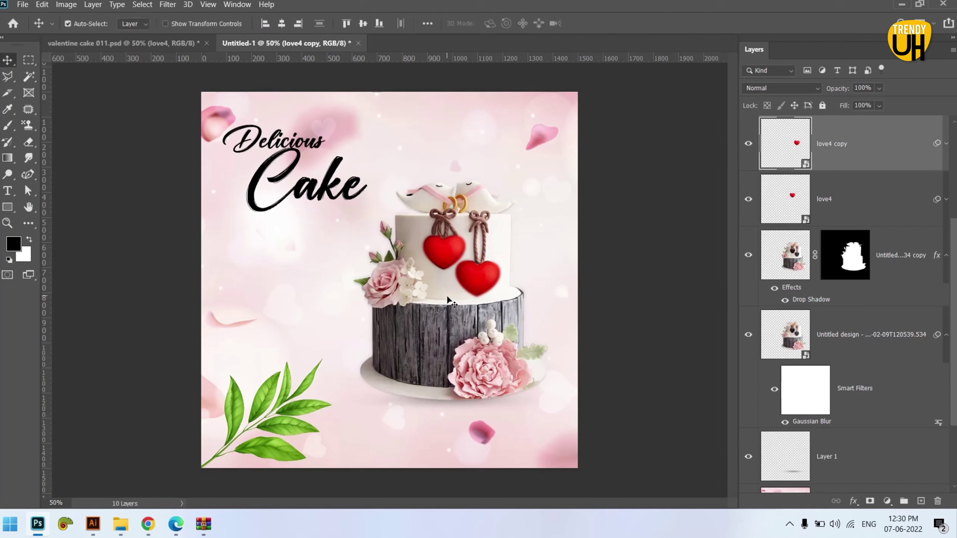
Step: Nudge and slightly enlarge the first red heart over the other black heart
{"action": "left_click", "coordinate": [455, 253]}
{"action": "key", "text": "Left"}
{"action": "key", "text": "Left"}
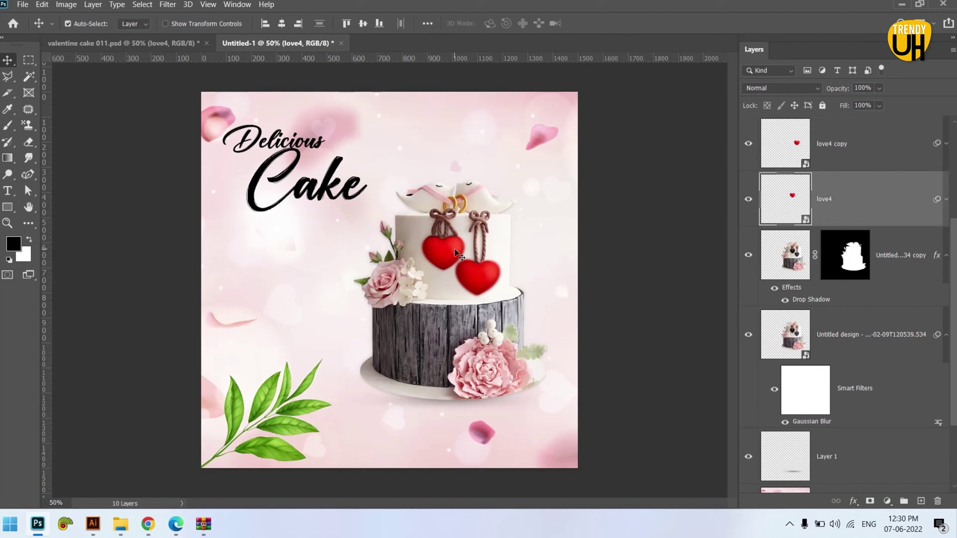
{"action": "key", "text": "ctrl+t"}
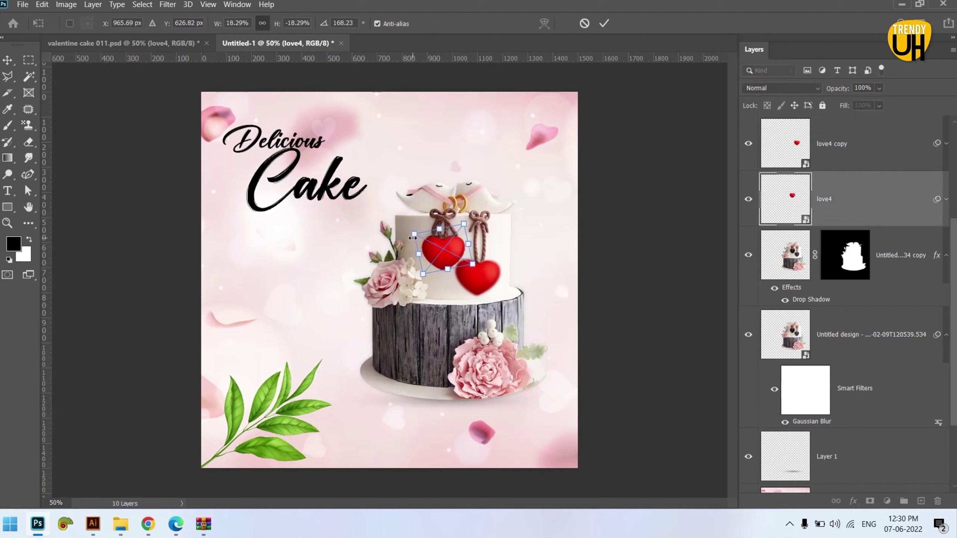
{"action": "left_click_drag", "start_coordinate": [413, 238], "coordinate": [415, 236]}
{"action": "left_click", "coordinate": [604, 23]}
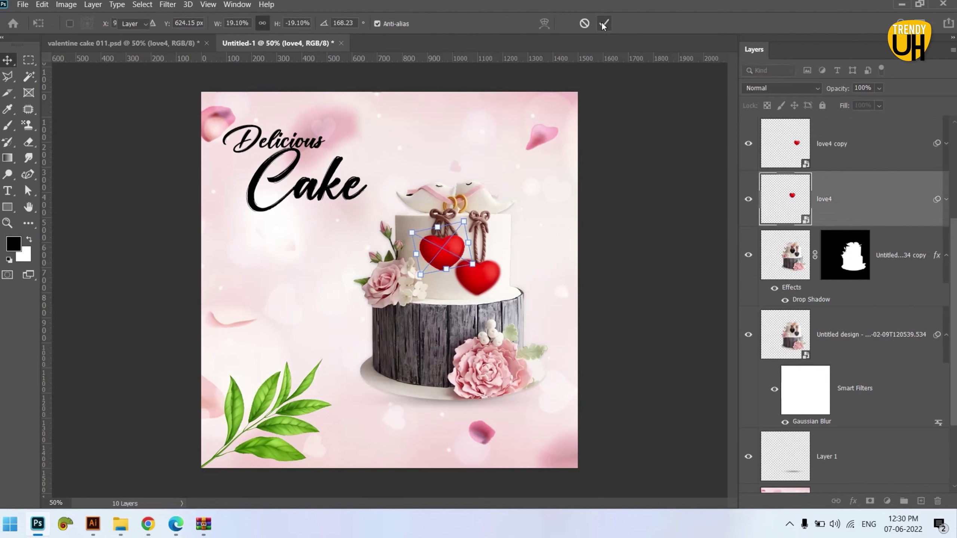
{"action": "key", "text": "Right"}
{"action": "key", "text": "Right"}
{"action": "key", "text": "Right"}
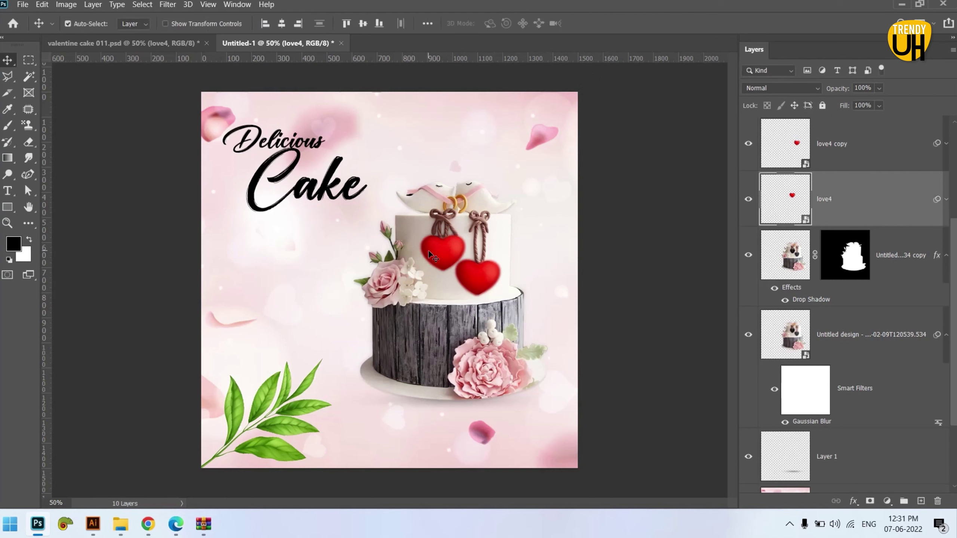
Step: Apply a 4.5 px Gaussian Blur to the green leaf layer
{"action": "scroll", "coordinate": [859, 304], "scroll_direction": "up", "scroll_amount": 3}
{"action": "left_click", "coordinate": [857, 255]}
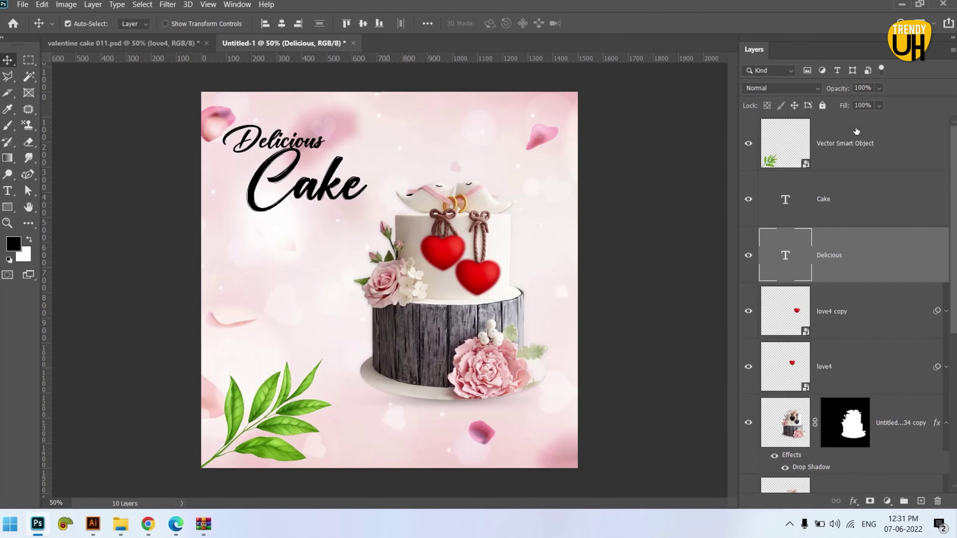
{"action": "left_click", "coordinate": [853, 154]}
{"action": "left_click", "coordinate": [168, 5]}
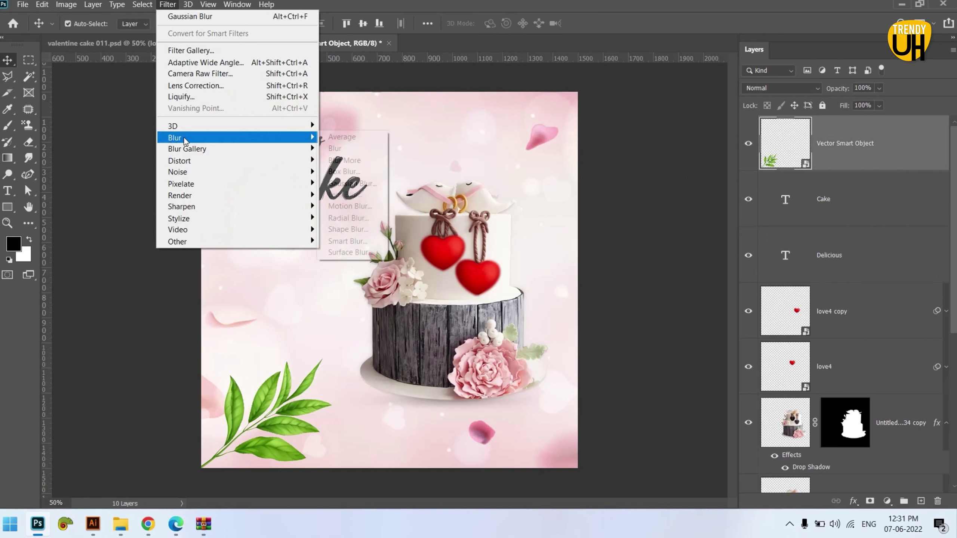
{"action": "left_click", "coordinate": [343, 185]}
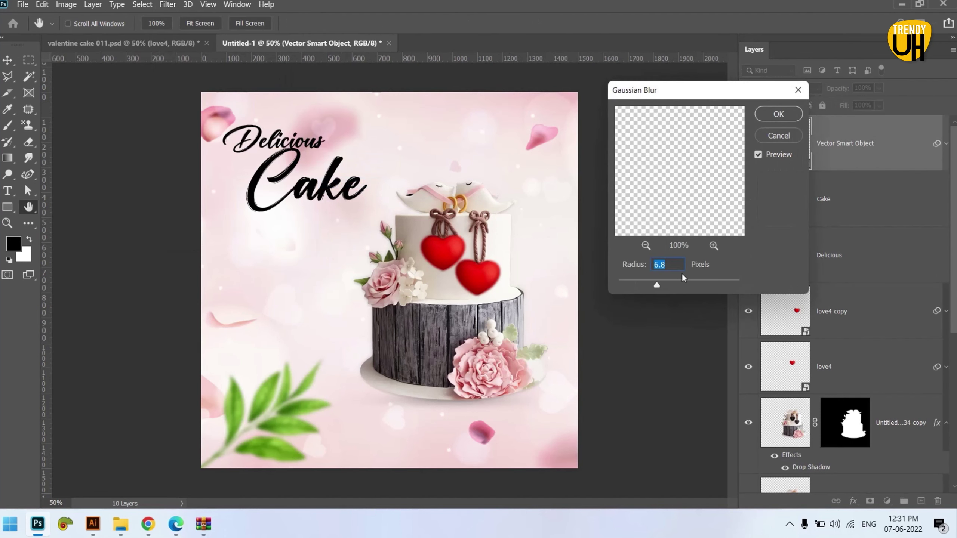
{"action": "left_click_drag", "start_coordinate": [652, 282], "coordinate": [650, 283]}
{"action": "left_click_drag", "start_coordinate": [651, 283], "coordinate": [648, 283]}
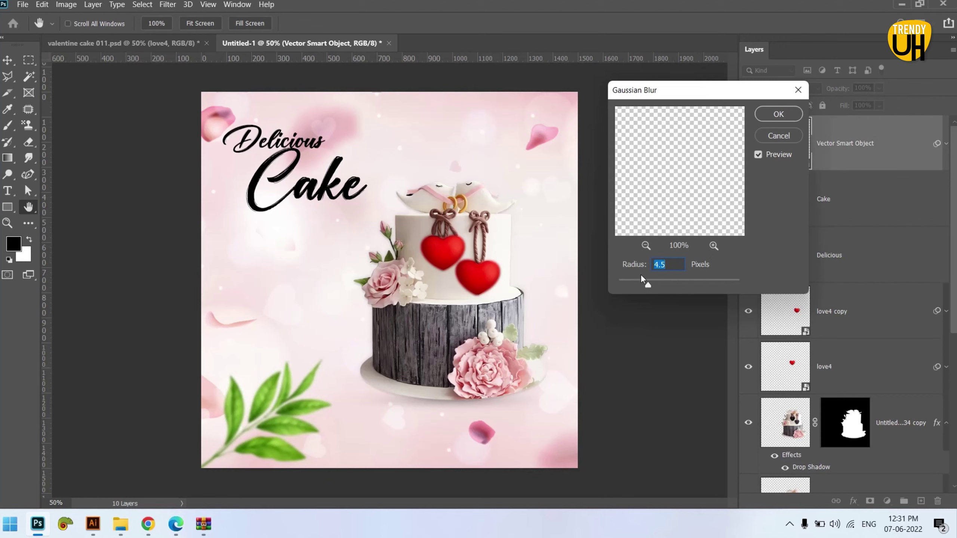
{"action": "left_click", "coordinate": [768, 116]}
Step: Lower the pink petal background layer's opacity to about 68%
{"action": "left_click", "coordinate": [514, 288]}
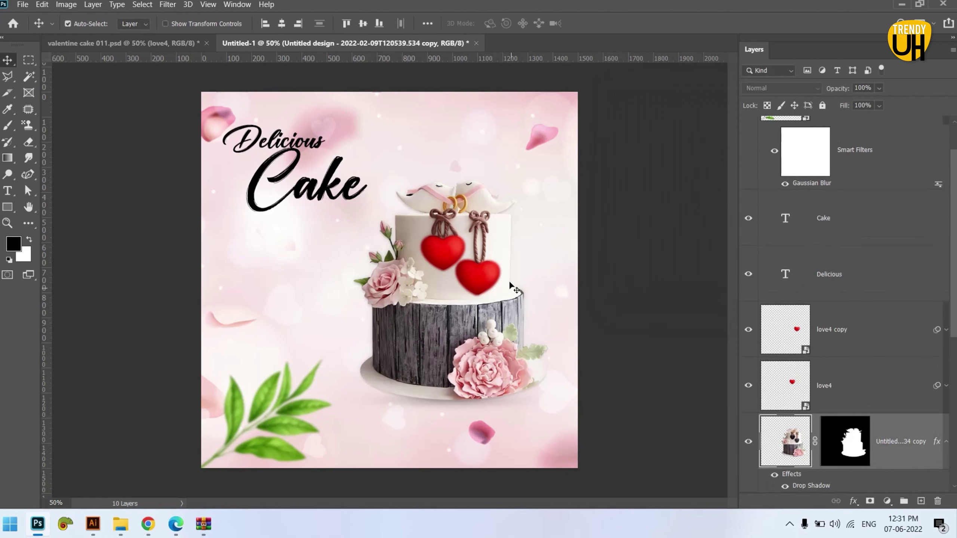
{"action": "scroll", "coordinate": [921, 226], "scroll_direction": "down", "scroll_amount": 5}
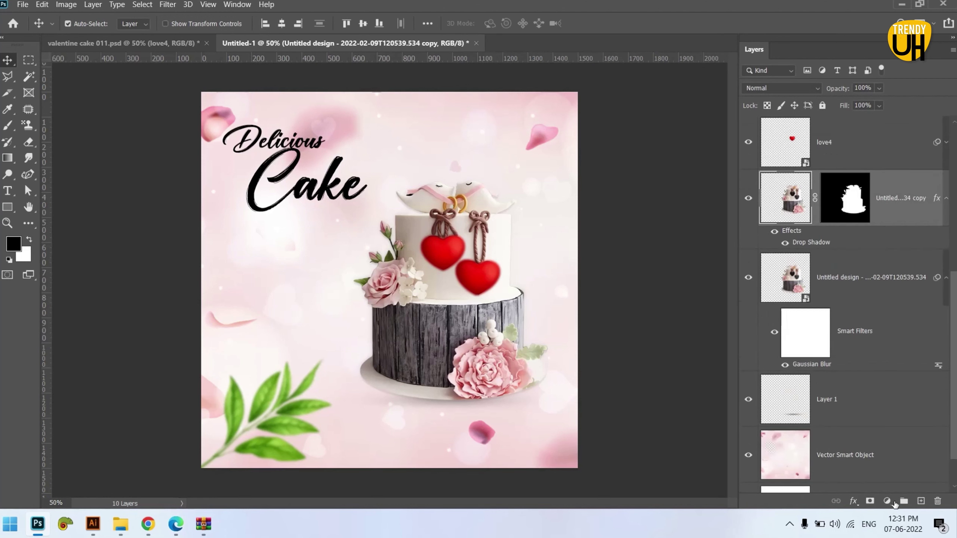
{"action": "scroll", "coordinate": [921, 218], "scroll_direction": "up", "scroll_amount": 3}
{"action": "scroll", "coordinate": [870, 166], "scroll_direction": "up", "scroll_amount": 2}
{"action": "left_click", "coordinate": [560, 119]}
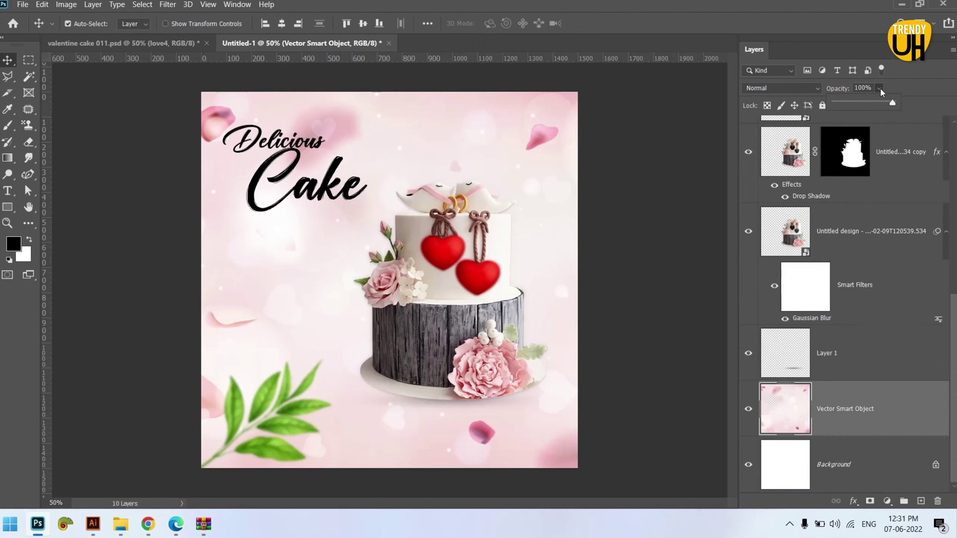
{"action": "left_click_drag", "start_coordinate": [873, 103], "coordinate": [875, 103]}
{"action": "scroll", "coordinate": [830, 190], "scroll_direction": "up", "scroll_amount": 5}
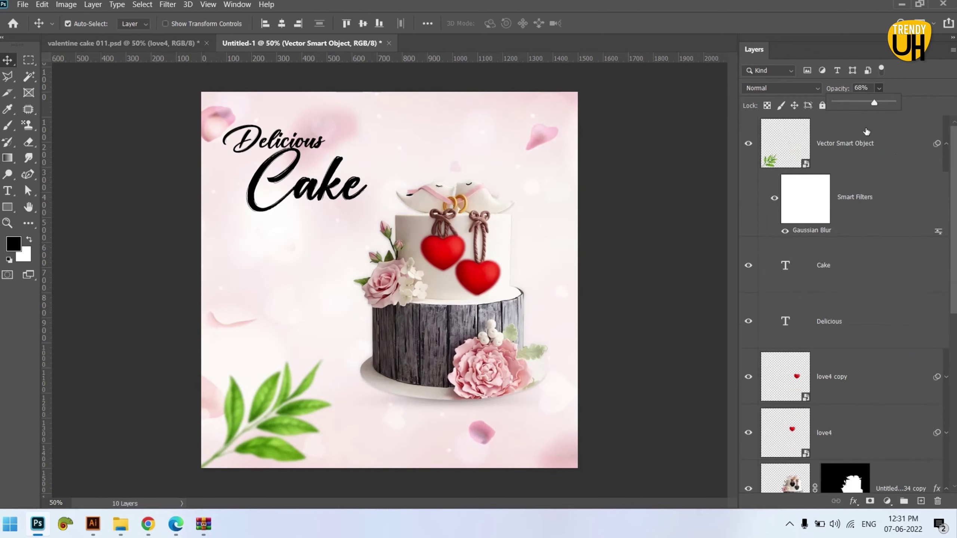
{"action": "left_click", "coordinate": [858, 156]}
Step: Add a Levels adjustment with the black point raised to 26 and the white point lowered
{"action": "left_click", "coordinate": [888, 503]}
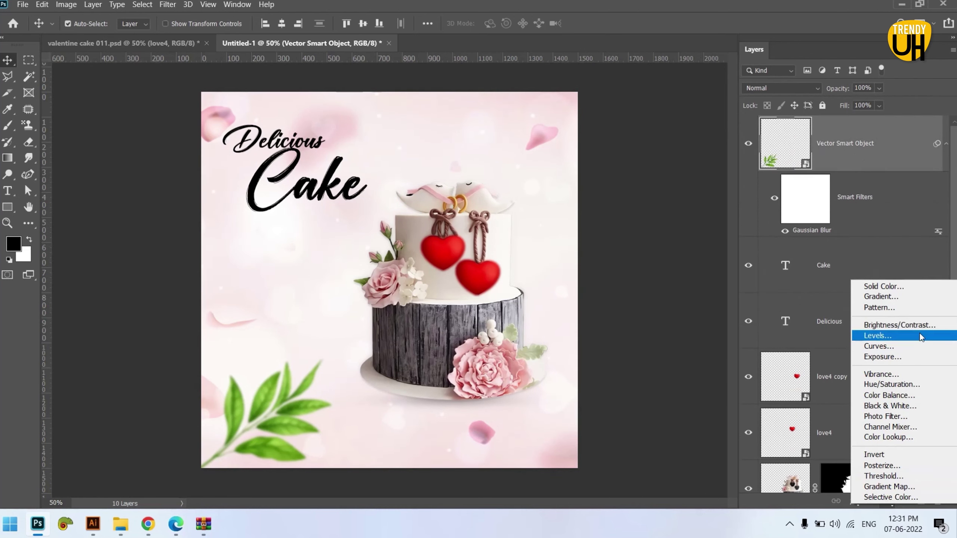
{"action": "left_click", "coordinate": [703, 285]}
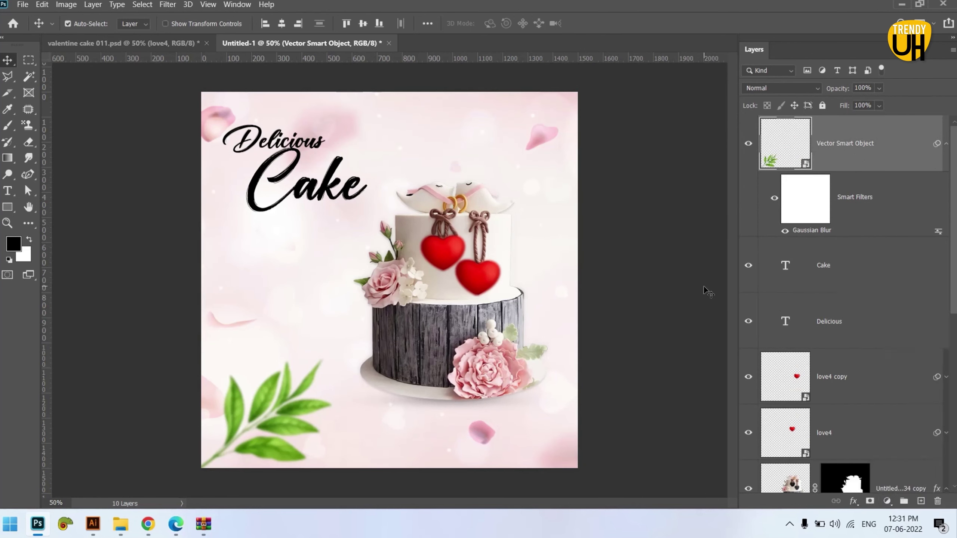
{"action": "left_click", "coordinate": [887, 505]}
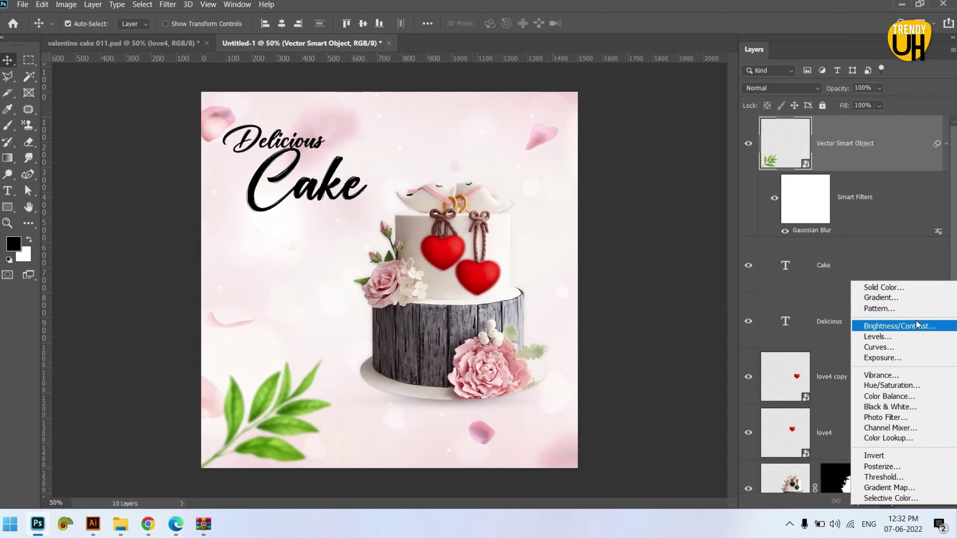
{"action": "left_click", "coordinate": [910, 339]}
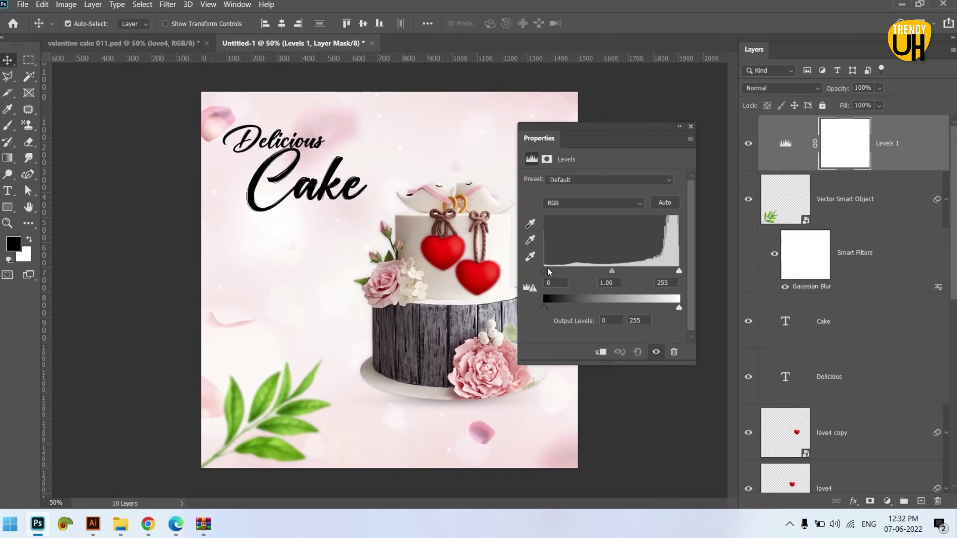
{"action": "left_click_drag", "start_coordinate": [546, 269], "coordinate": [558, 269]}
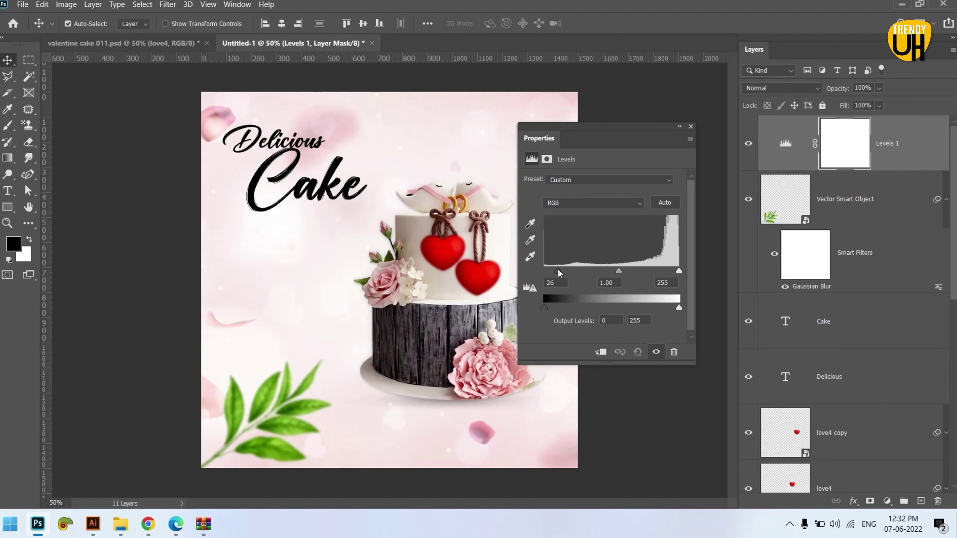
{"action": "left_click_drag", "start_coordinate": [679, 270], "coordinate": [621, 274]}
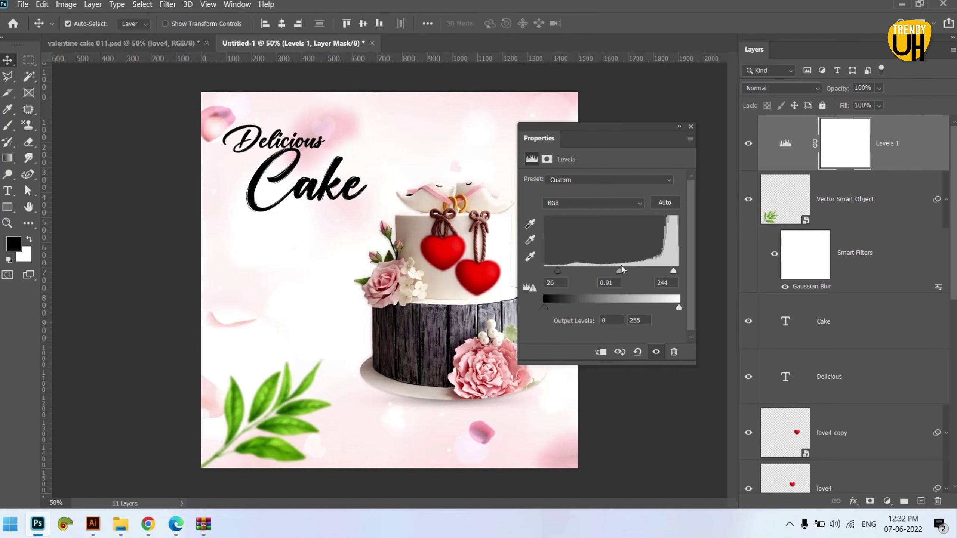
{"action": "left_click", "coordinate": [691, 126]}
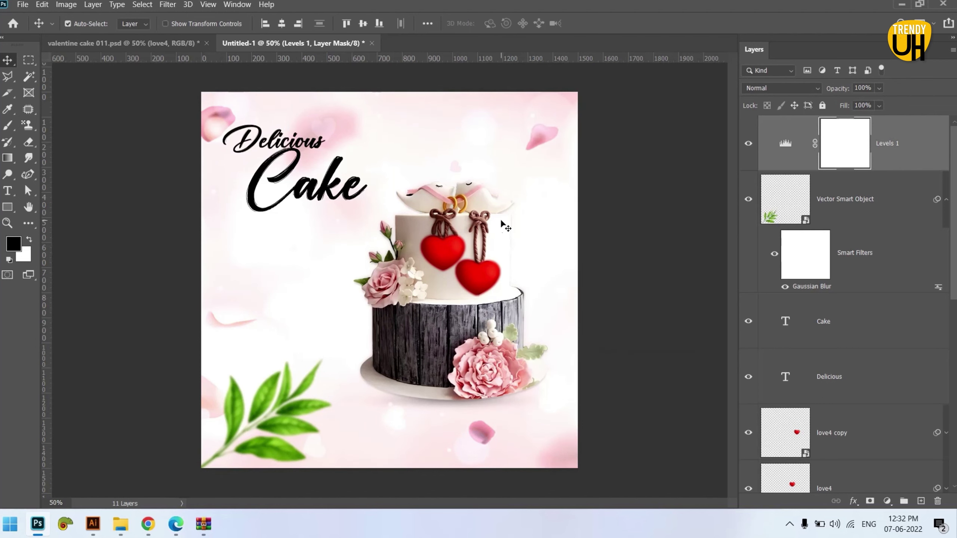
{"action": "left_click", "coordinate": [341, 193]}
Step: Change the Delicious heading's font to Boiling Demo
{"action": "scroll", "coordinate": [301, 204], "scroll_direction": "down", "scroll_amount": 2}
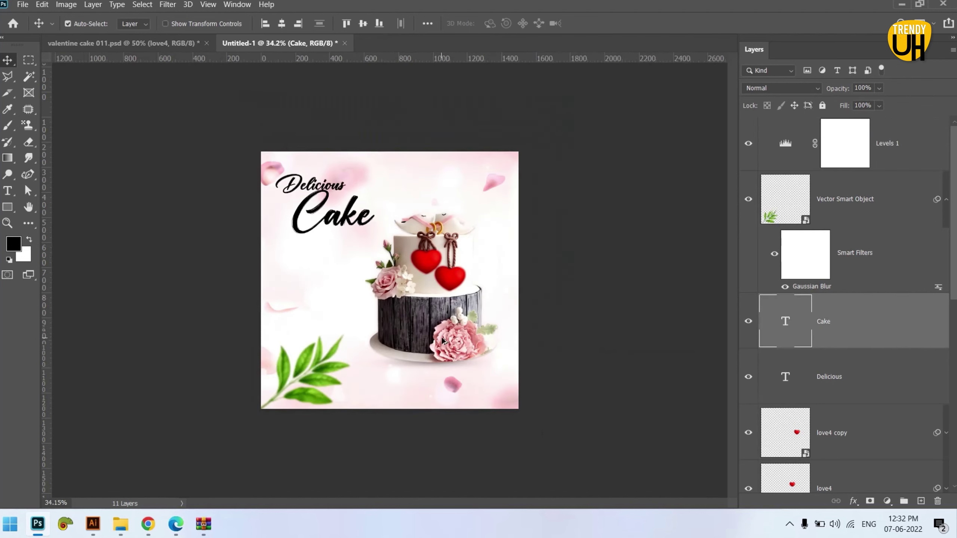
{"action": "scroll", "coordinate": [301, 204], "scroll_direction": "up", "scroll_amount": 2}
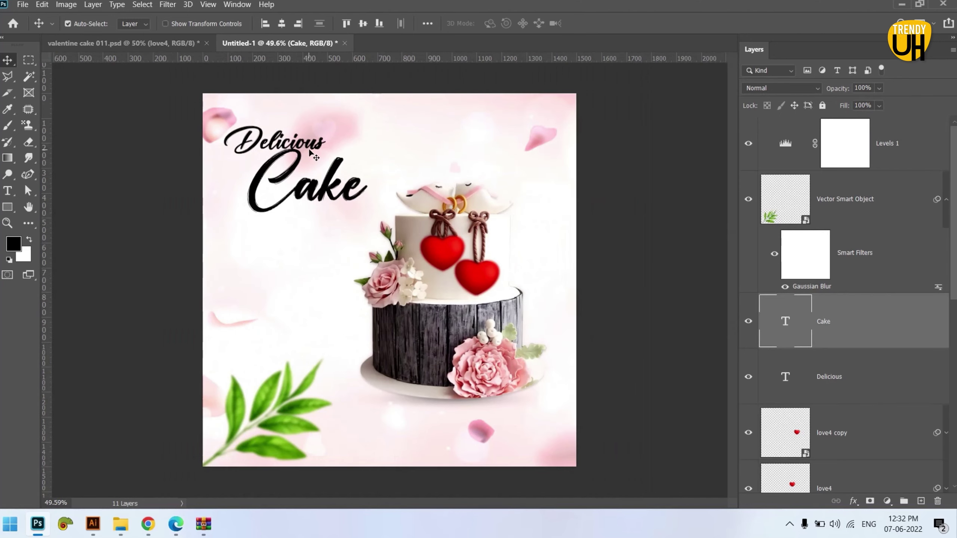
{"action": "left_click", "coordinate": [316, 148]}
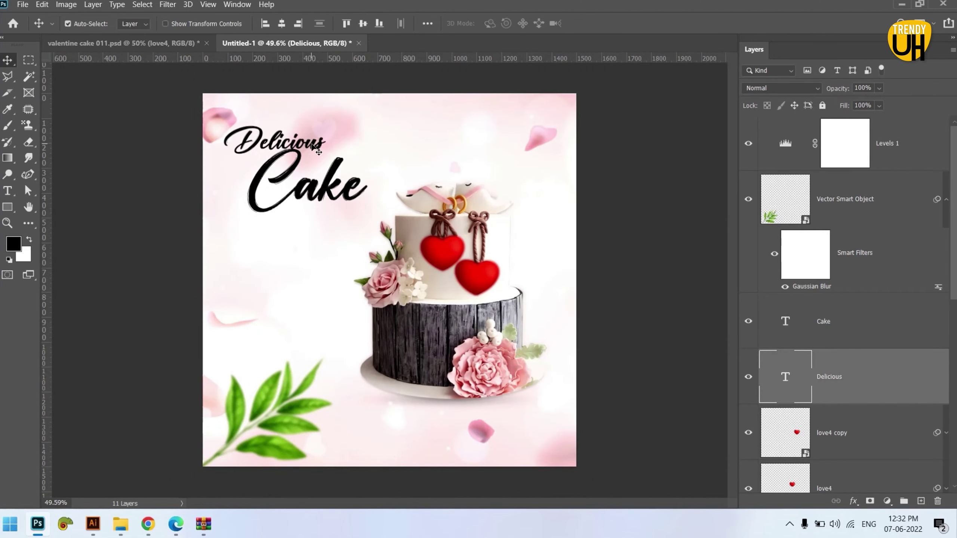
{"action": "double_click", "coordinate": [315, 148]}
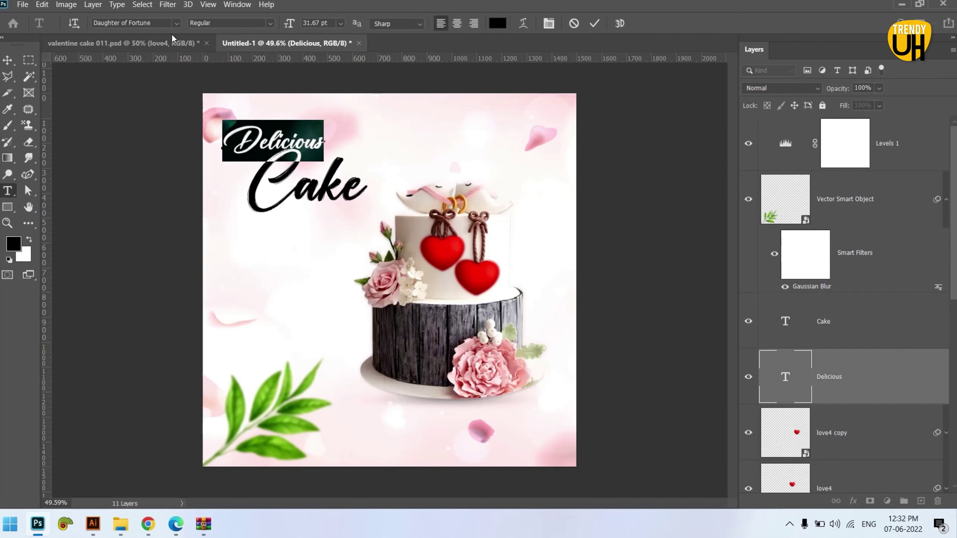
{"action": "left_click", "coordinate": [151, 24]}
{"action": "key", "text": "Up"}
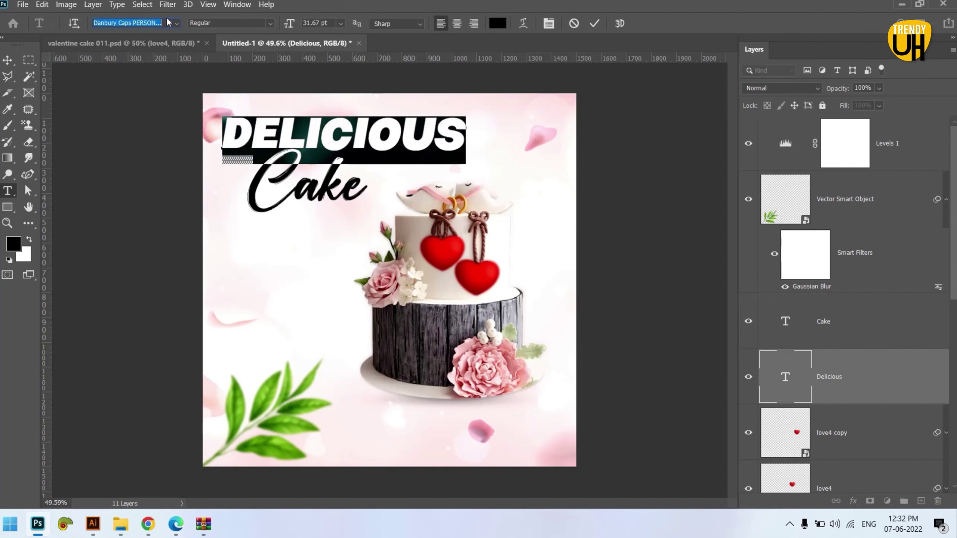
{"action": "key", "text": "Up"}
{"action": "key", "text": "Up"}
{"action": "key", "text": "Up"}
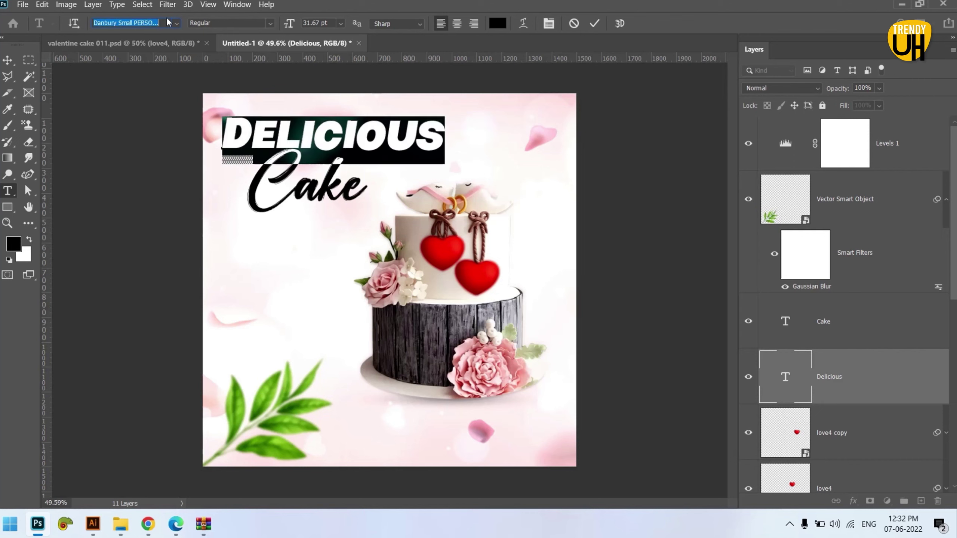
{"action": "key", "text": "Up"}
{"action": "key", "text": "Up"}
{"action": "key", "text": "Up"}
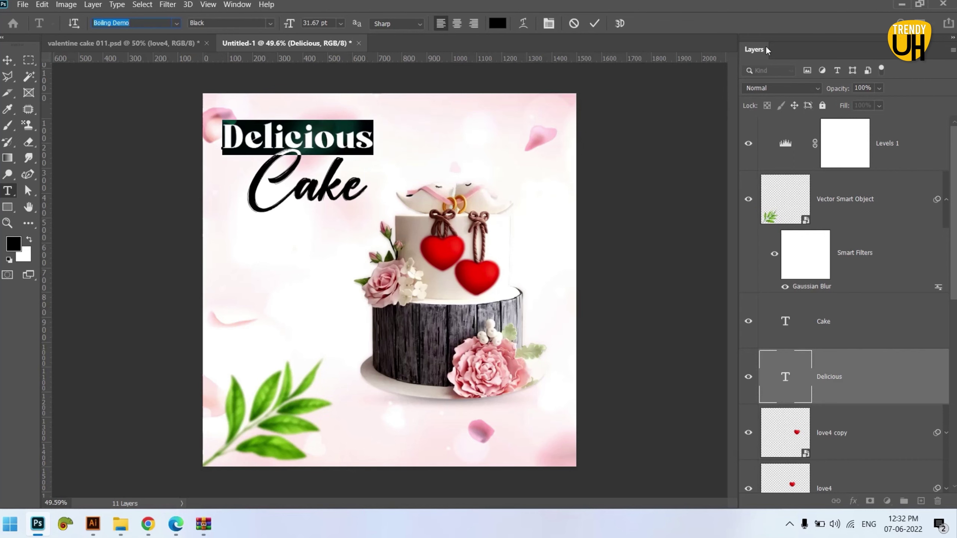
{"action": "left_click", "coordinate": [595, 23]}
{"action": "key", "text": "v"}
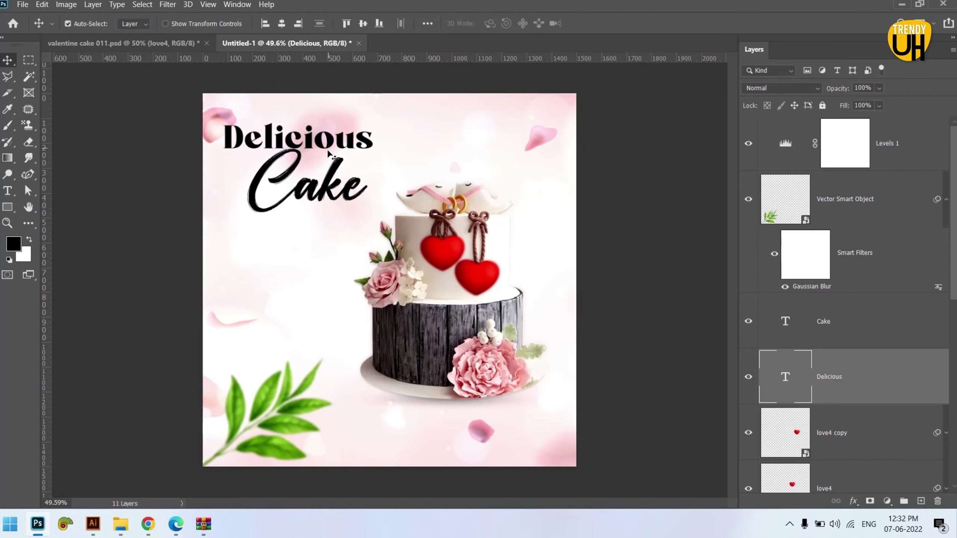
Step: Set the Cake heading in Boiling Demo and place it just below Delicious
{"action": "mouse_move", "coordinate": [327, 153]}
{"action": "left_mouse_down"}
{"action": "mouse_move", "coordinate": [339, 152]}
{"action": "mouse_move", "coordinate": [333, 163]}
{"action": "left_mouse_up"}
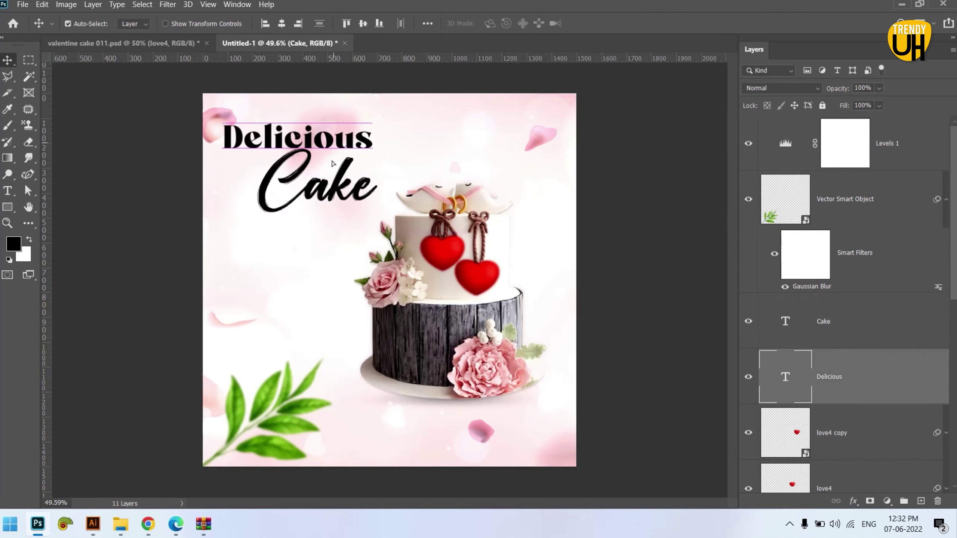
{"action": "double_click", "coordinate": [332, 164]}
{"action": "left_click", "coordinate": [141, 23]}
{"action": "key", "text": "Down"}
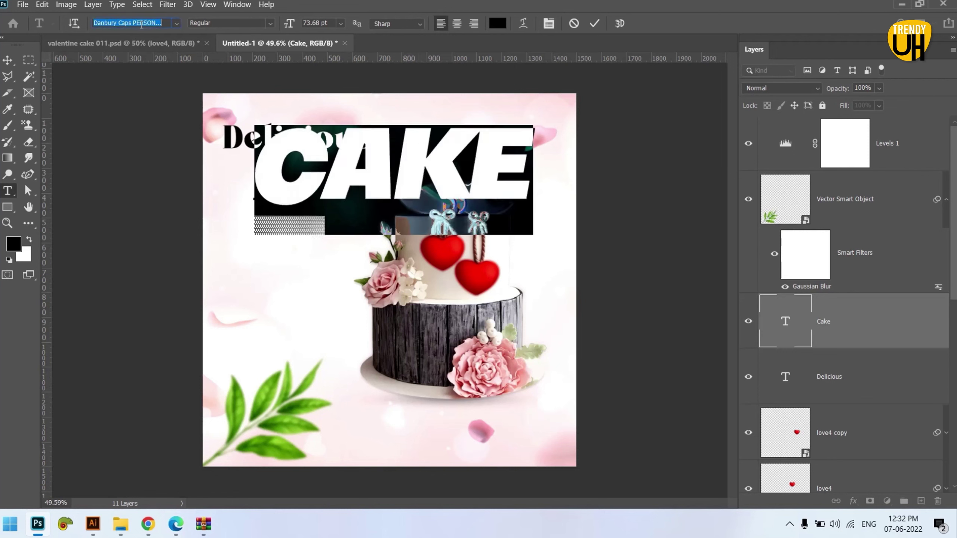
{"action": "key", "text": "Down"}
{"action": "key", "text": "Down"}
{"action": "key", "text": "Down"}
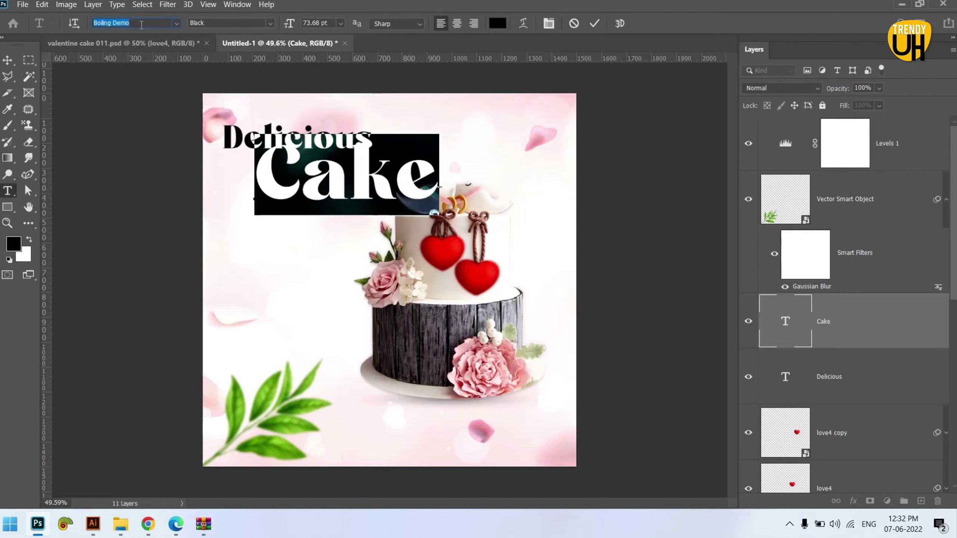
{"action": "left_click", "coordinate": [141, 24]}
{"action": "left_click", "coordinate": [594, 23]}
{"action": "key", "text": "v"}
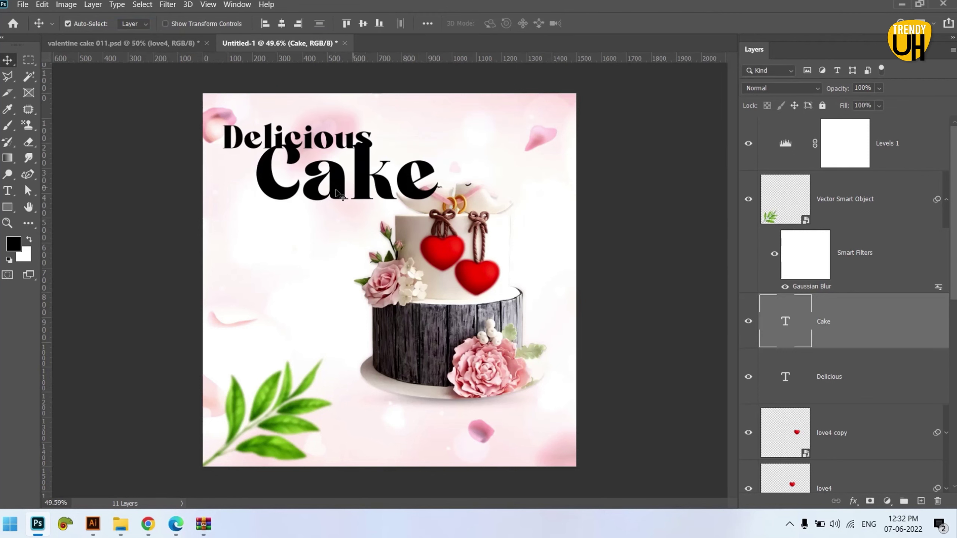
{"action": "left_click_drag", "start_coordinate": [350, 193], "coordinate": [324, 200]}
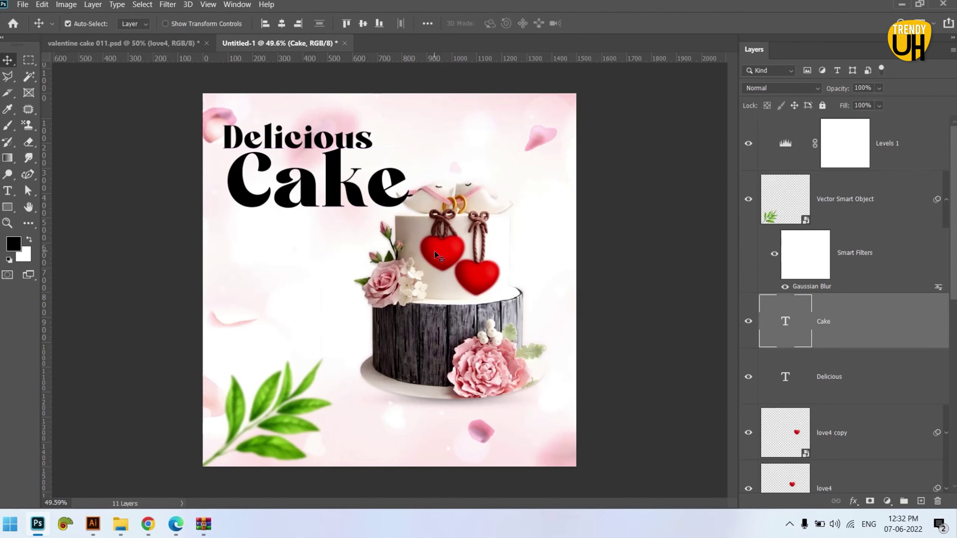
{"action": "left_click", "coordinate": [863, 466]}
Step: Scale the cake, heart and shadow layers to about 104% and shift them right and down
{"action": "scroll", "coordinate": [867, 415], "scroll_direction": "down", "scroll_amount": 4}
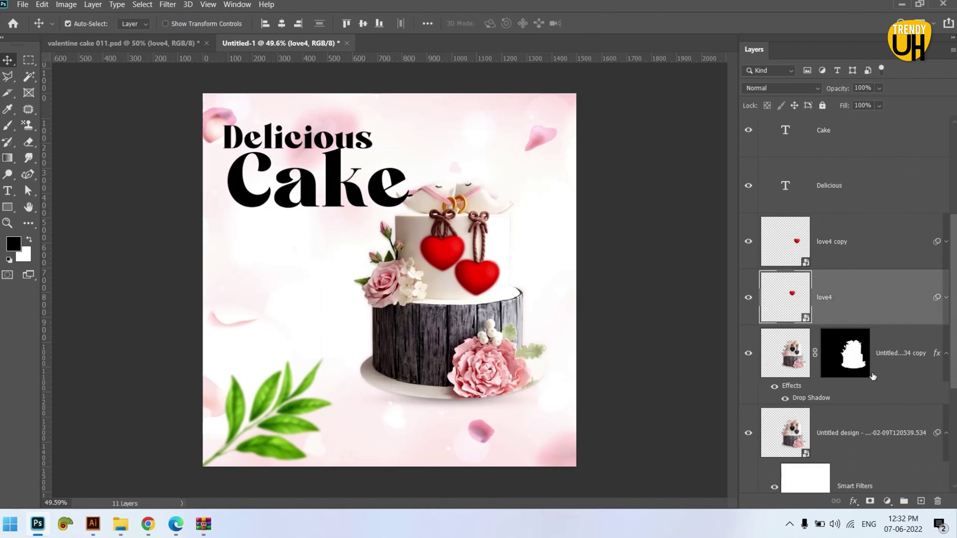
{"action": "left_click", "coordinate": [873, 245]}
{"action": "scroll", "coordinate": [873, 245], "scroll_direction": "down", "scroll_amount": 4}
{"action": "left_click", "coordinate": [862, 357], "text": "shift"}
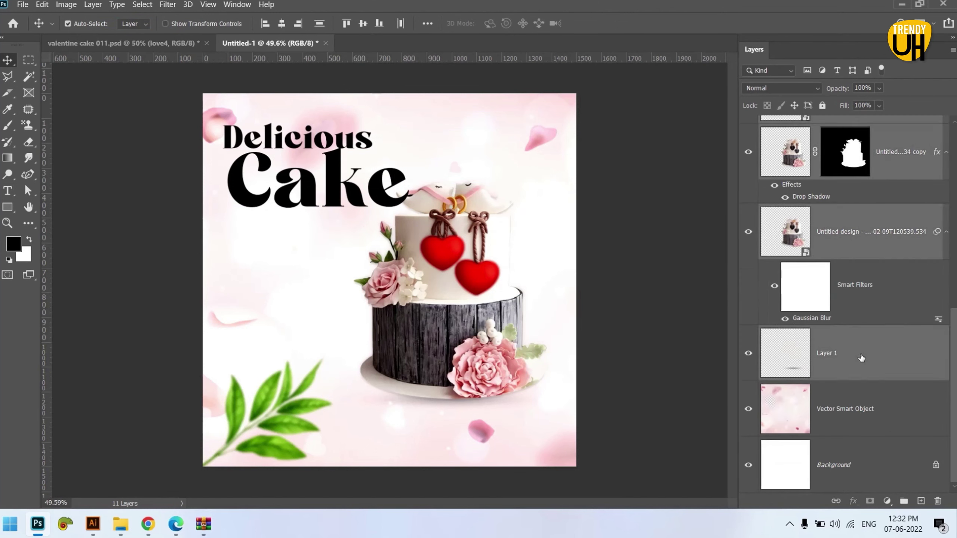
{"action": "key", "text": "ctrl+t"}
{"action": "mouse_move", "coordinate": [475, 292]}
{"action": "left_mouse_down"}
{"action": "mouse_move", "coordinate": [486, 309]}
{"action": "mouse_move", "coordinate": [478, 307]}
{"action": "left_mouse_up"}
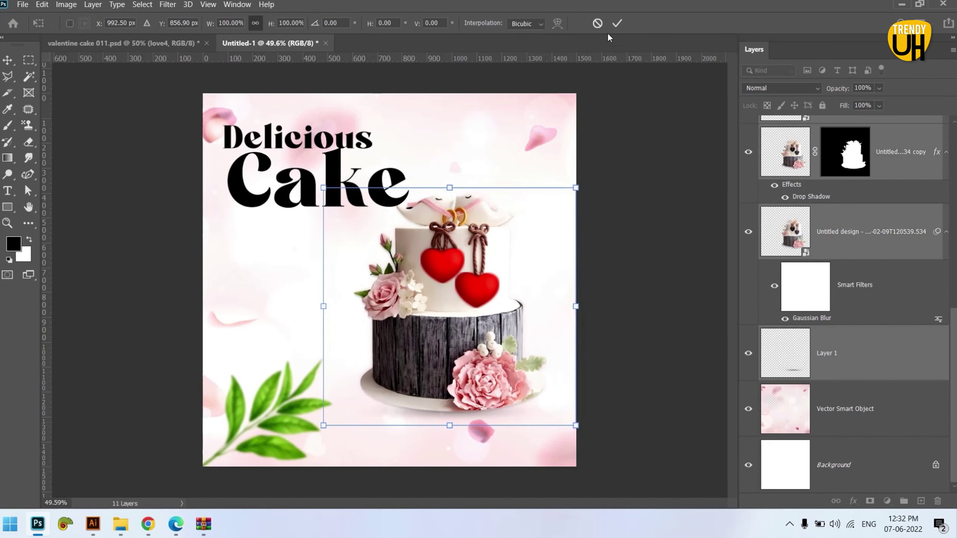
{"action": "left_click_drag", "start_coordinate": [489, 225], "coordinate": [489, 224]}
{"action": "left_click_drag", "start_coordinate": [445, 186], "coordinate": [447, 173]}
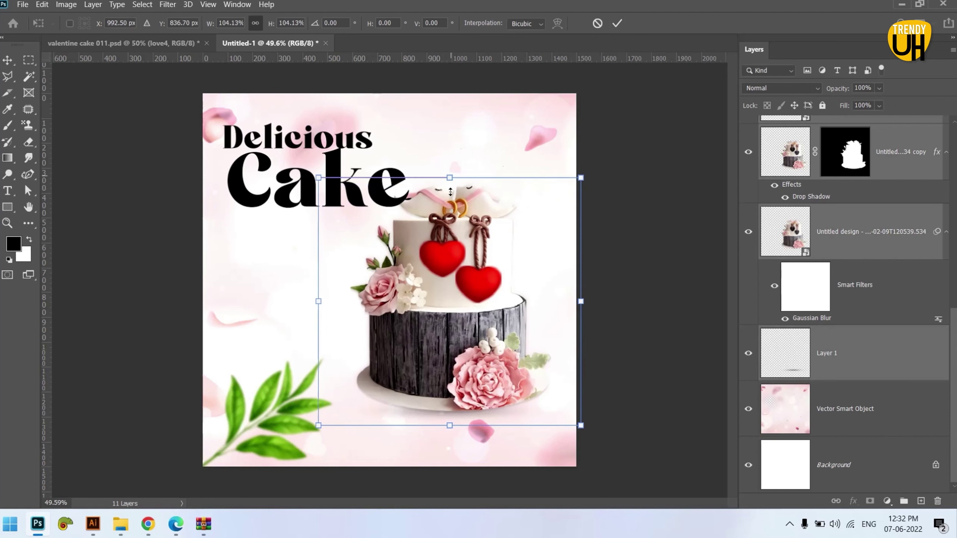
{"action": "left_click_drag", "start_coordinate": [458, 218], "coordinate": [466, 217]}
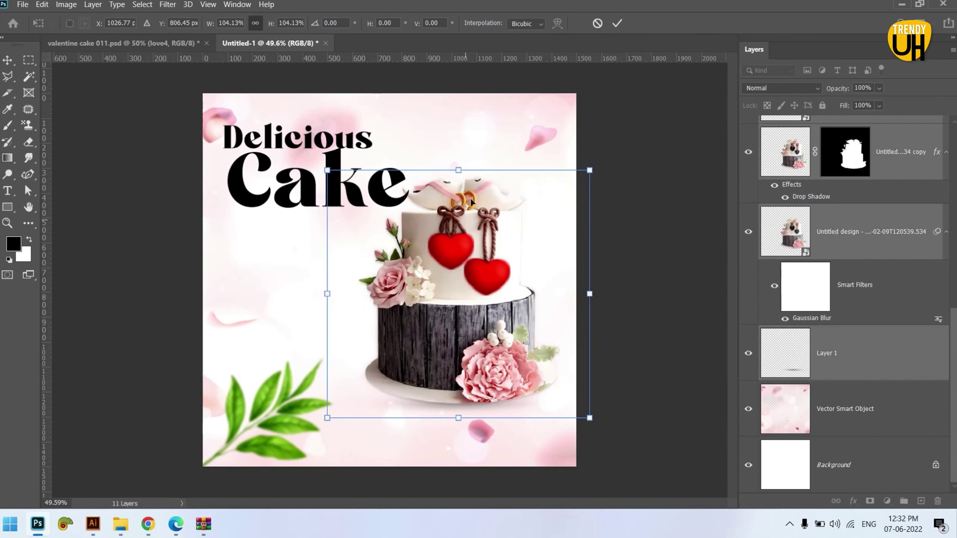
{"action": "left_click", "coordinate": [617, 24]}
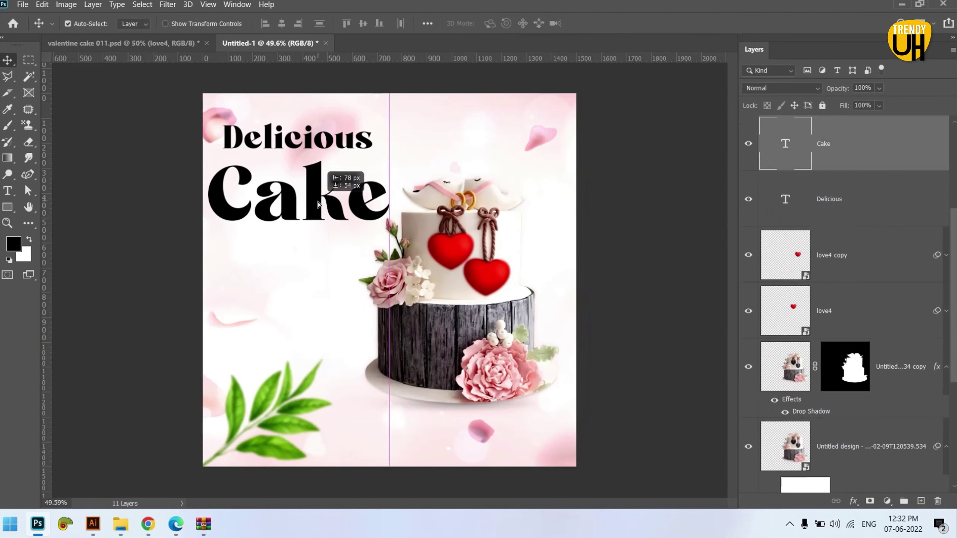
Step: Rotate the Cake heading 90° clockwise and move it down and left
{"action": "left_click_drag", "start_coordinate": [317, 175], "coordinate": [313, 182]}
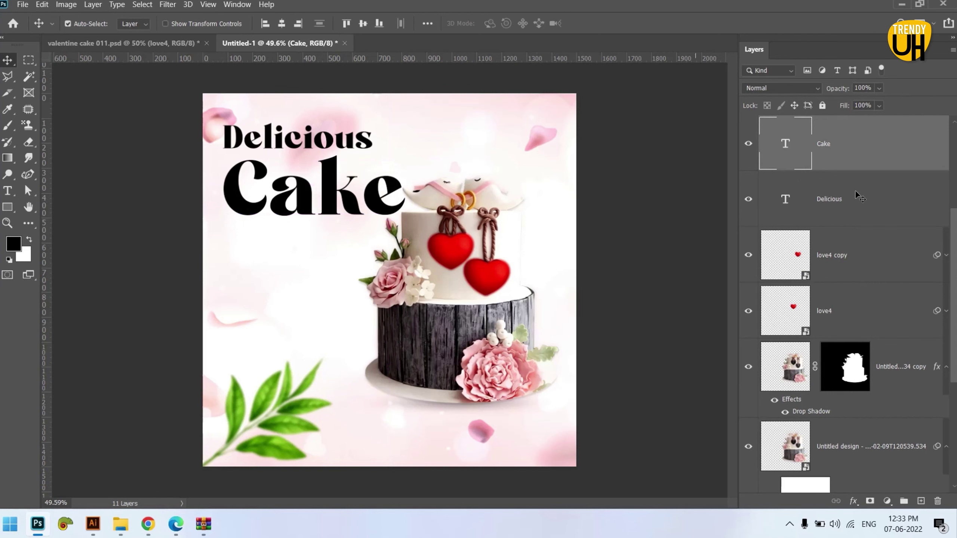
{"action": "key", "text": "ctrl"}
{"action": "key", "text": "ctrl+t"}
{"action": "right_click", "coordinate": [335, 185]}
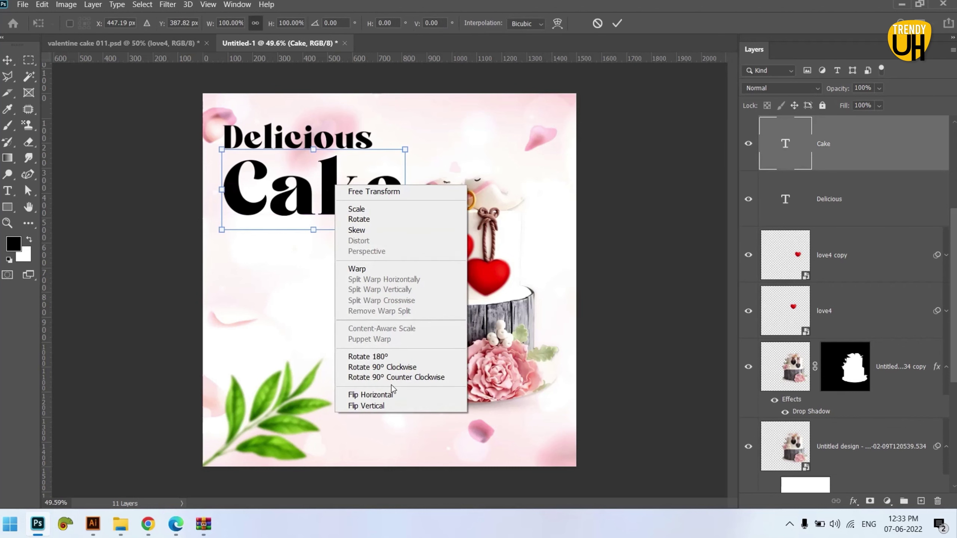
{"action": "left_click", "coordinate": [382, 367]}
{"action": "left_click_drag", "start_coordinate": [320, 181], "coordinate": [312, 247]}
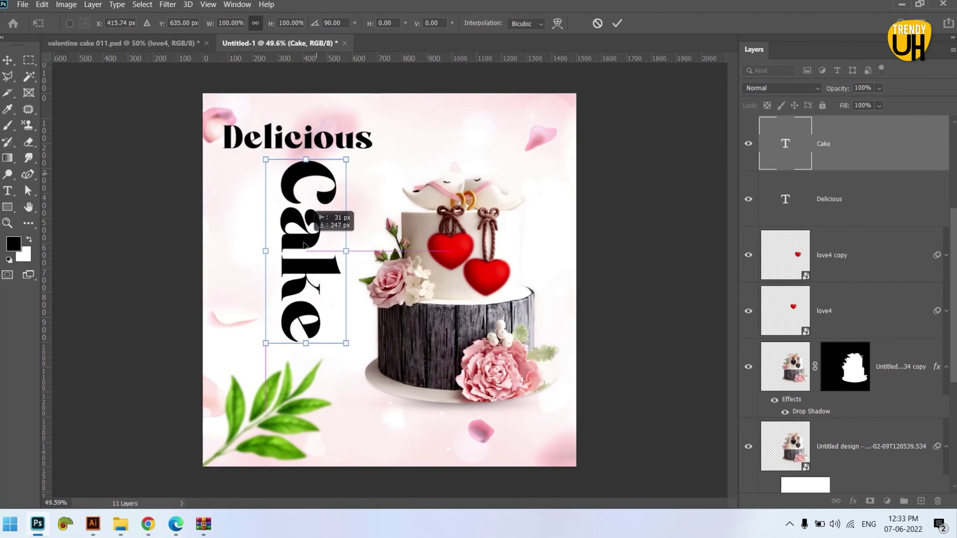
Step: Flip Cake vertically to read bottom to top and scale it to about 115%
{"action": "right_click", "coordinate": [328, 313]}
{"action": "left_click", "coordinate": [346, 290]}
{"action": "right_click", "coordinate": [339, 357]}
{"action": "left_click", "coordinate": [356, 290]}
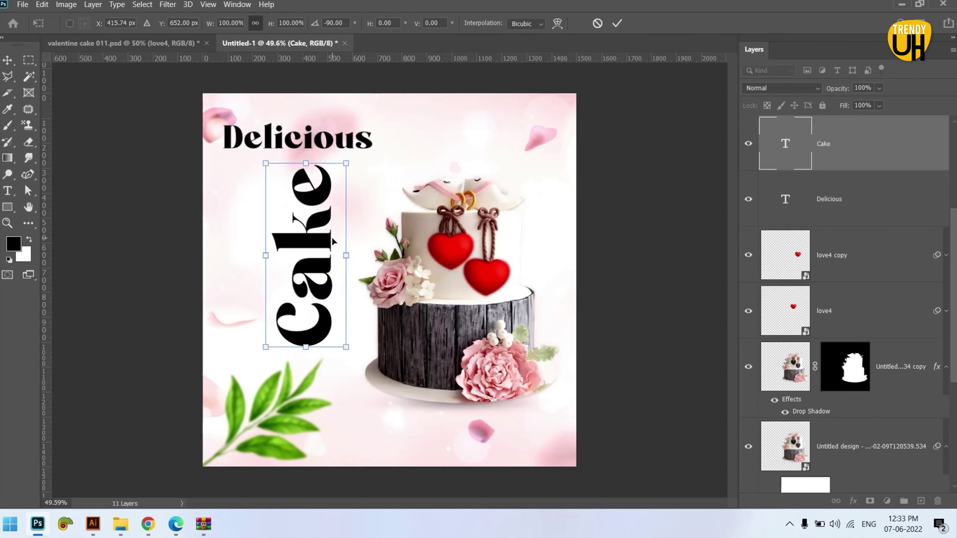
{"action": "left_click_drag", "start_coordinate": [320, 258], "coordinate": [307, 264]}
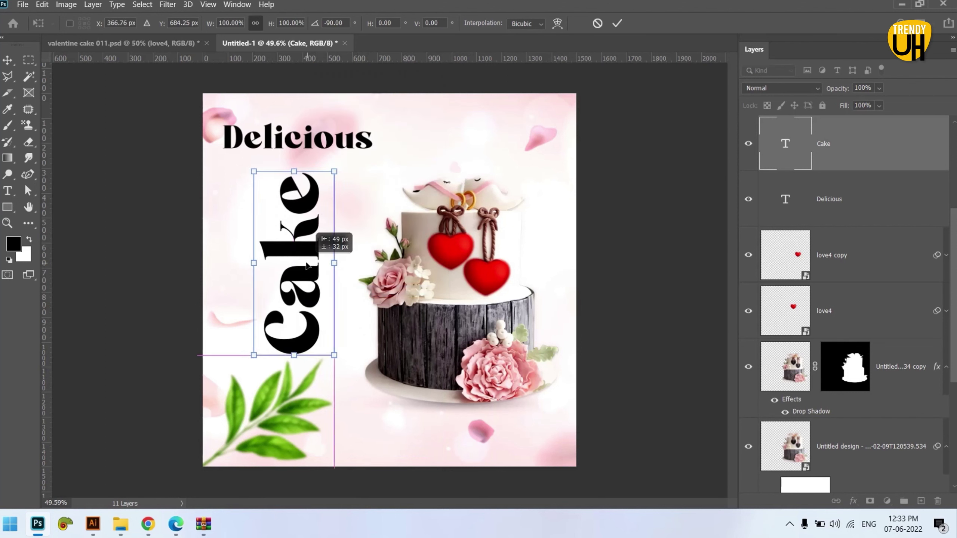
{"action": "left_click_drag", "start_coordinate": [298, 171], "coordinate": [297, 144]}
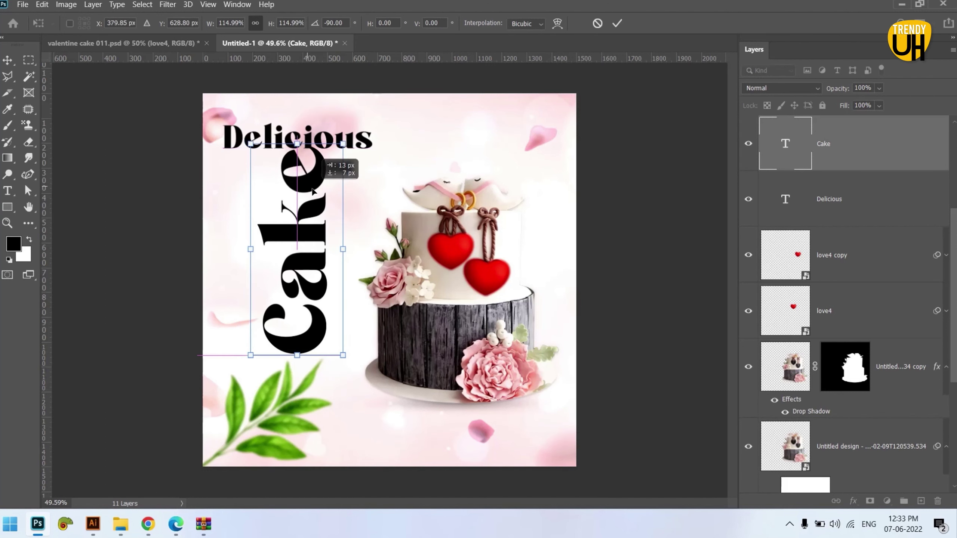
{"action": "left_click", "coordinate": [617, 23]}
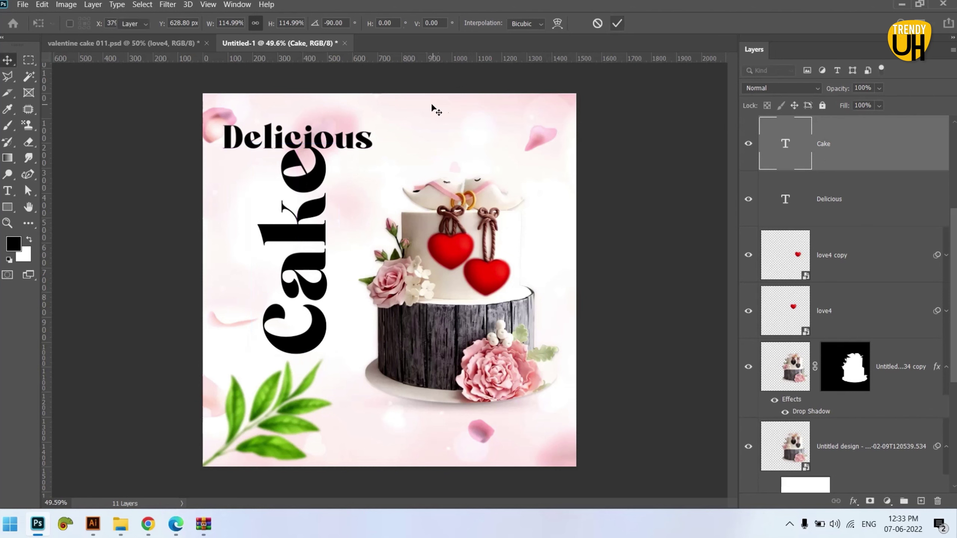
Step: Move Delicious down-left and rotate it a quarter turn to vertical
{"action": "left_click_drag", "start_coordinate": [365, 140], "coordinate": [341, 225]}
{"action": "key", "text": "ctrl+t"}
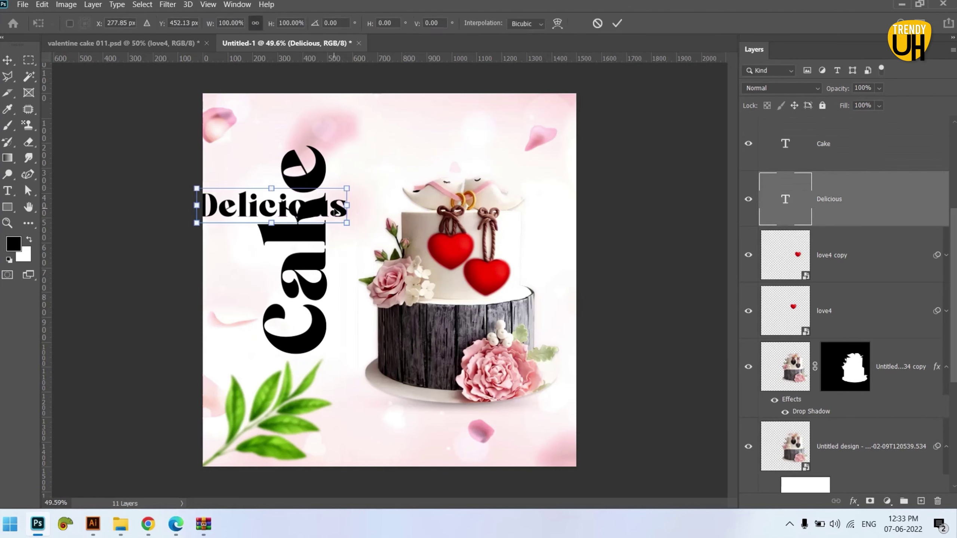
{"action": "right_click", "coordinate": [335, 210]}
{"action": "left_click", "coordinate": [381, 391]}
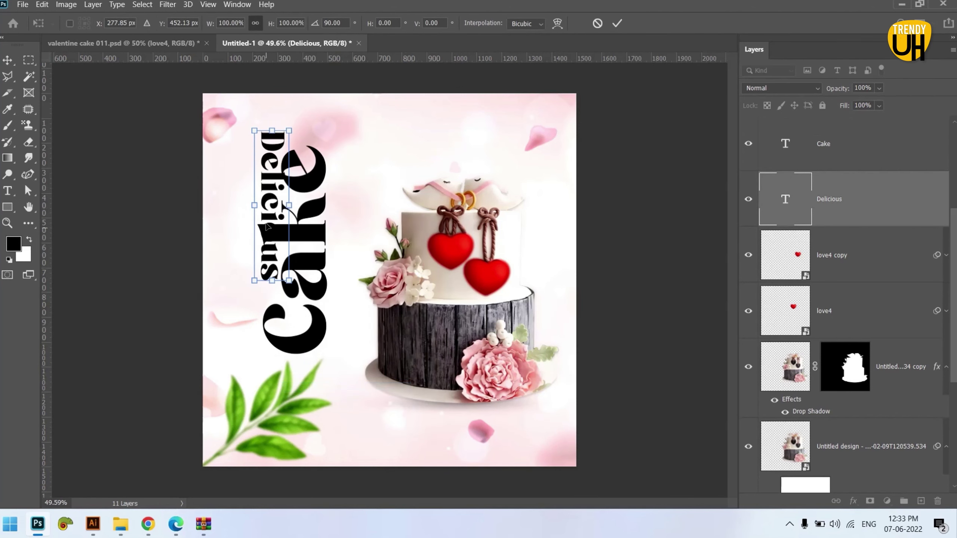
{"action": "left_click_drag", "start_coordinate": [274, 192], "coordinate": [264, 243]}
Step: Flip Delicious horizontally and vertically to read bottom-to-top, scaled to about 87%
{"action": "right_click", "coordinate": [257, 250]}
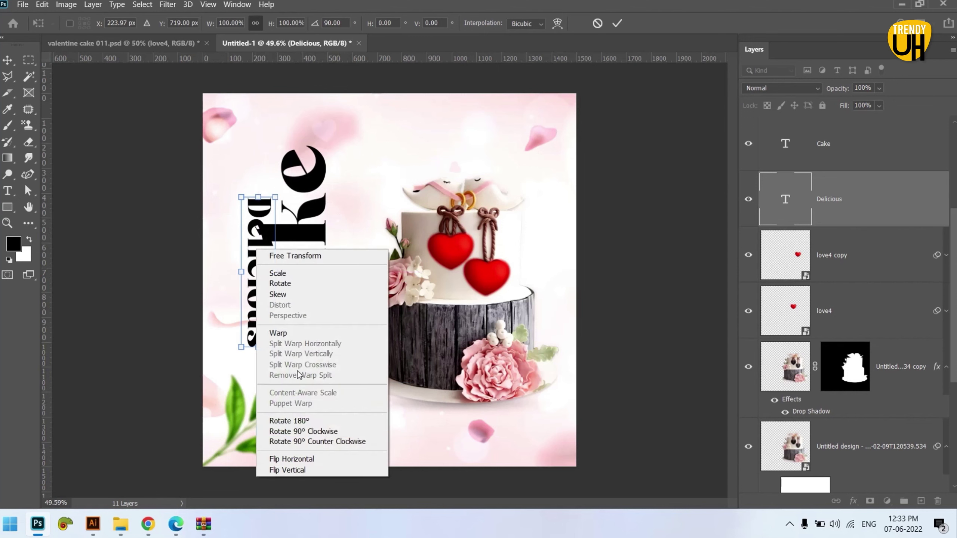
{"action": "left_click", "coordinate": [326, 462]}
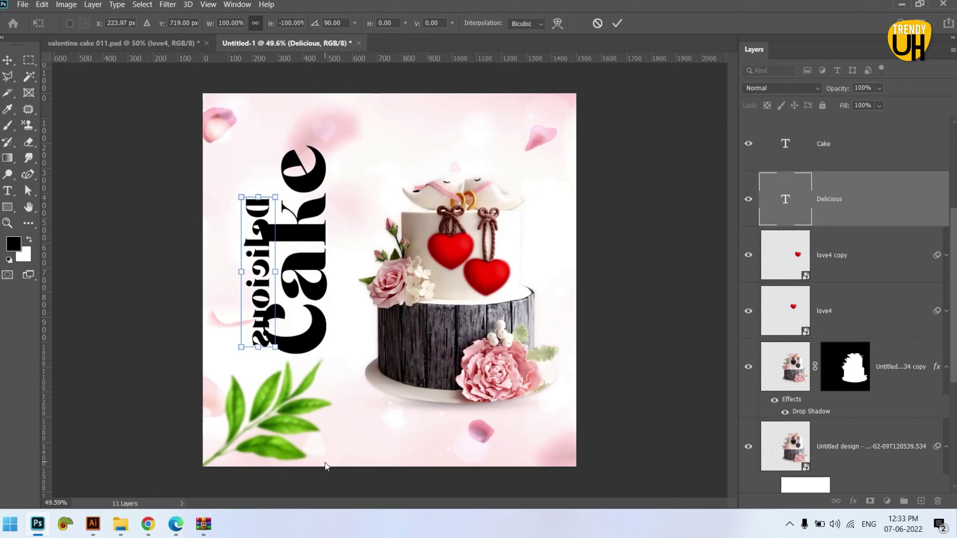
{"action": "right_click", "coordinate": [265, 344]}
{"action": "left_click", "coordinate": [281, 337]}
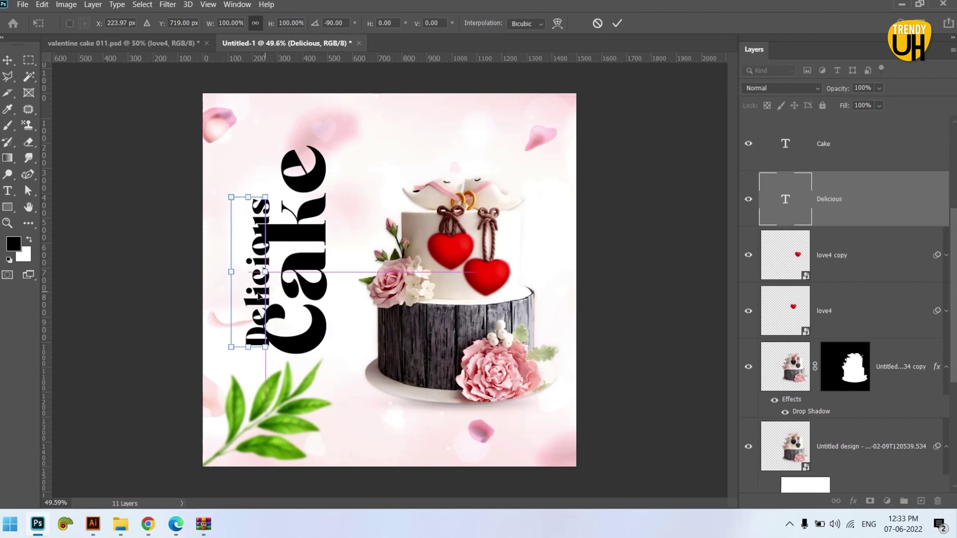
{"action": "left_click_drag", "start_coordinate": [259, 298], "coordinate": [251, 300]}
{"action": "left_click_drag", "start_coordinate": [269, 203], "coordinate": [242, 269]}
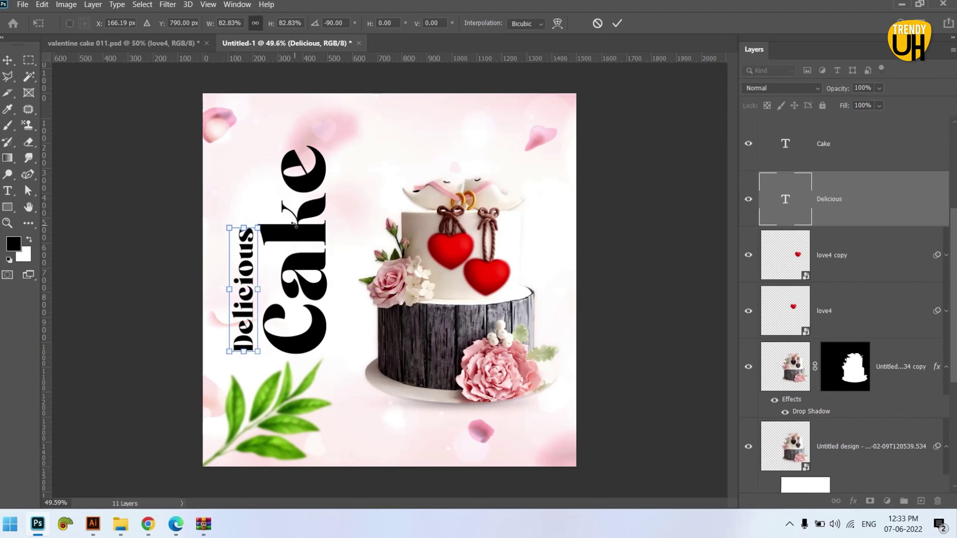
{"action": "left_click_drag", "start_coordinate": [259, 223], "coordinate": [260, 218]}
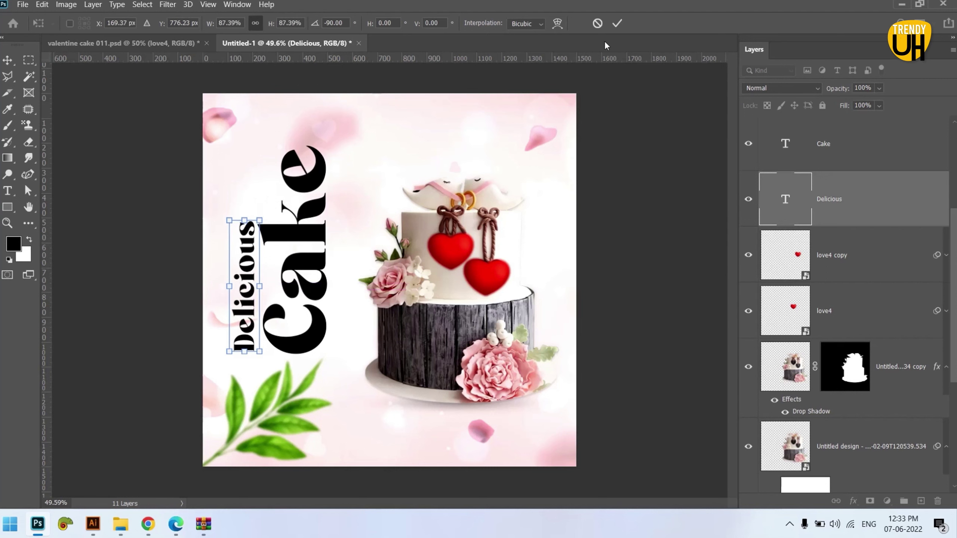
Step: Commit the Delicious transform and nudge it left and slightly up beside Cake
{"action": "left_click", "coordinate": [617, 23]}
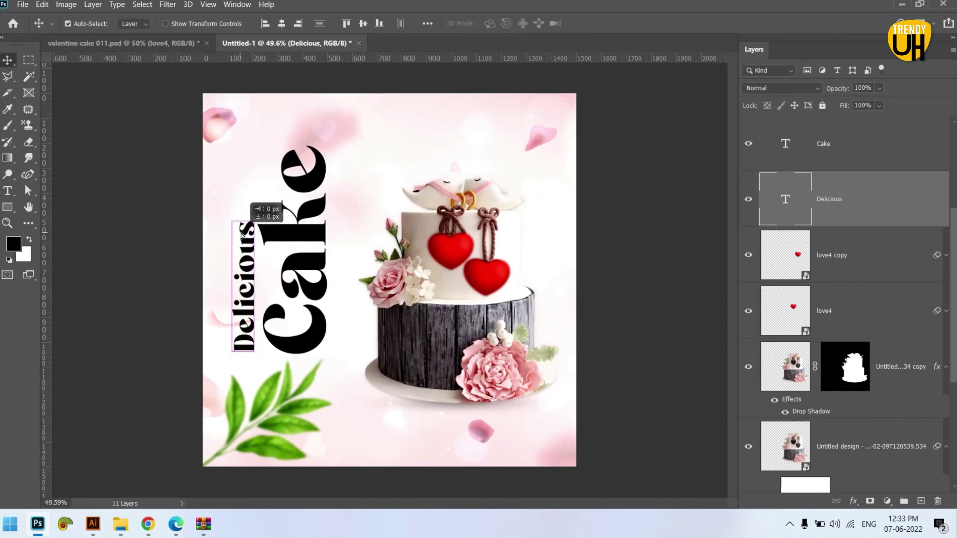
{"action": "left_click_drag", "start_coordinate": [242, 234], "coordinate": [232, 234]}
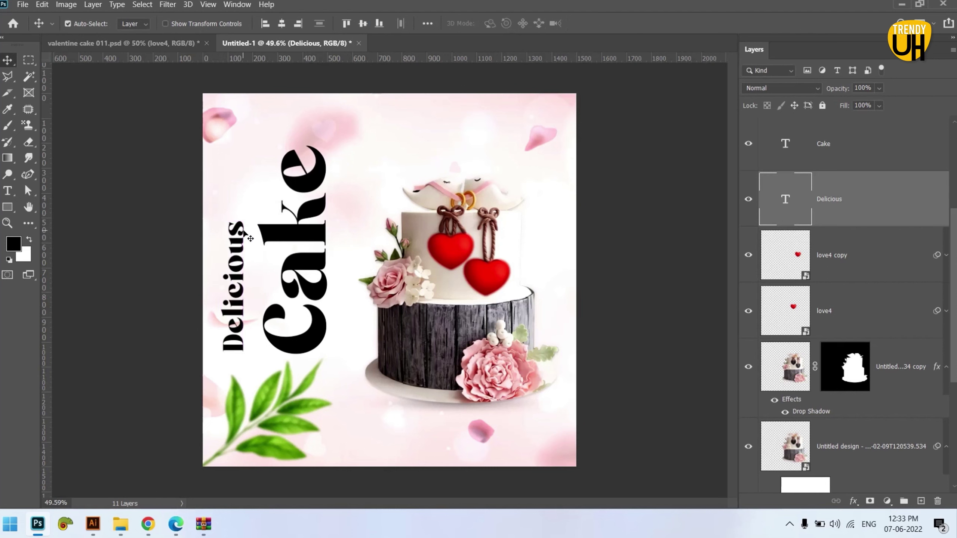
{"action": "left_click", "coordinate": [307, 239]}
{"action": "left_click_drag", "start_coordinate": [245, 233], "coordinate": [245, 233]}
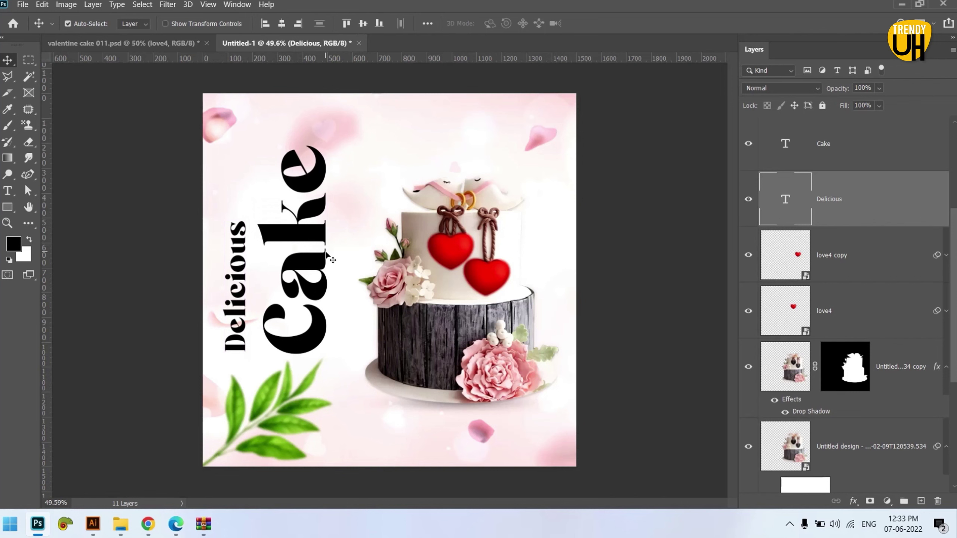
Step: Recolour Delicious with a pink sampled from the rose petals
{"action": "double_click", "coordinate": [249, 237]}
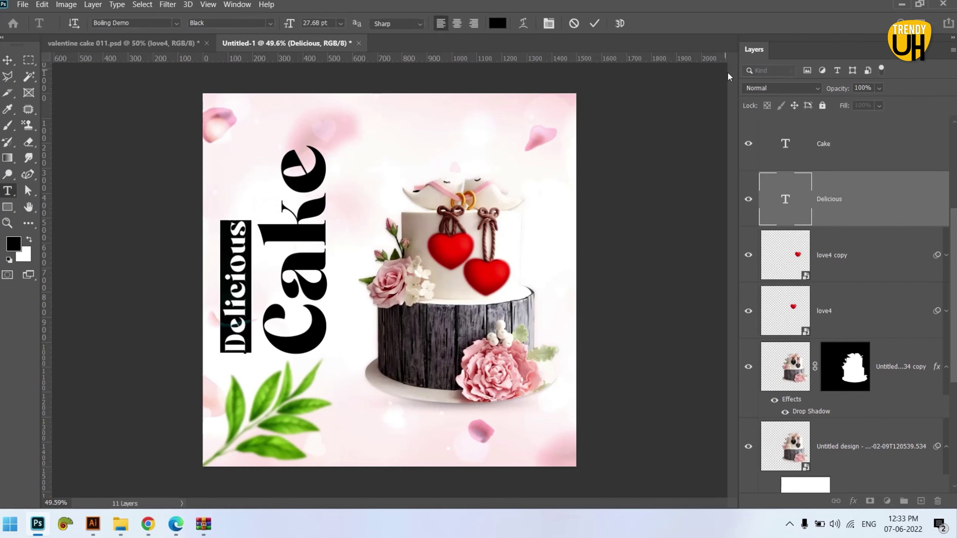
{"action": "left_click", "coordinate": [497, 23]}
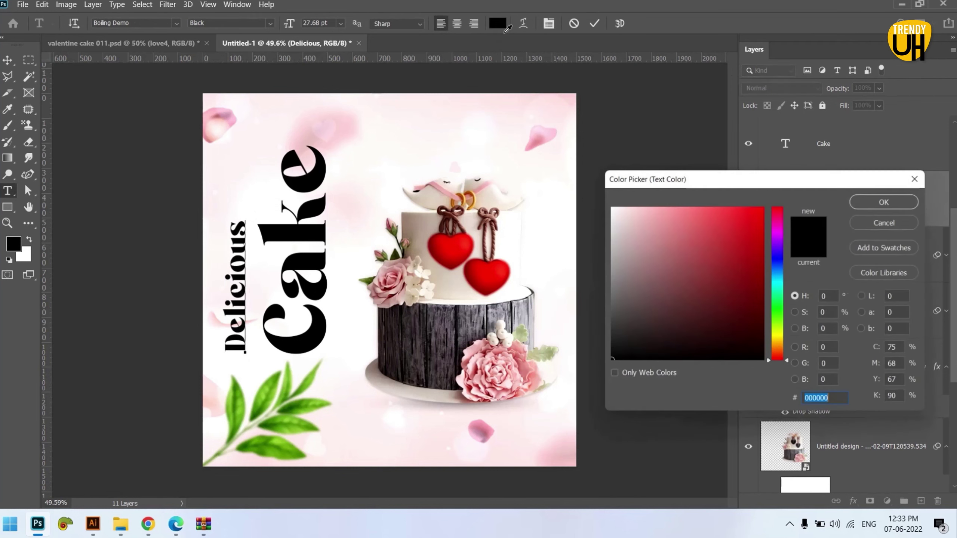
{"action": "left_click", "coordinate": [538, 143]}
{"action": "left_click", "coordinate": [538, 138]}
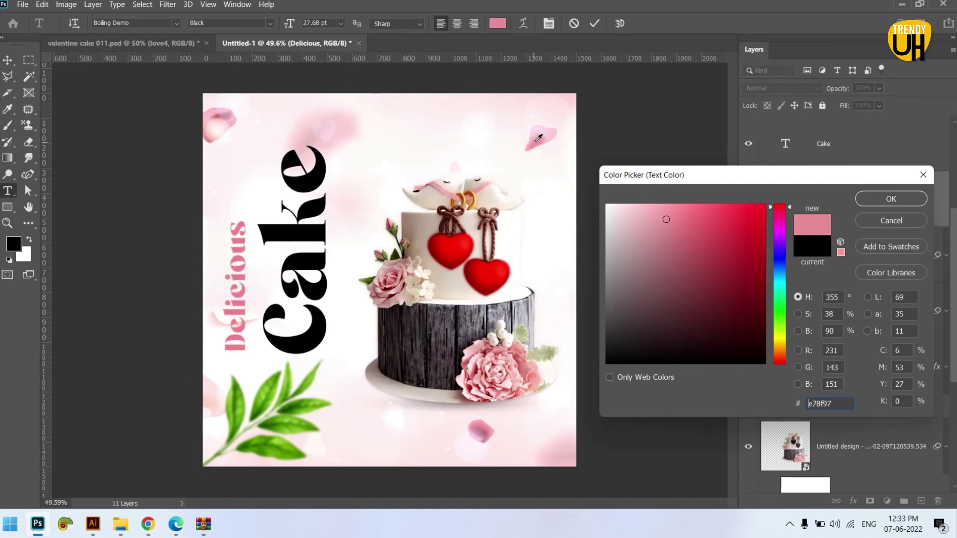
{"action": "key", "text": "Return"}
{"action": "left_click", "coordinate": [595, 23]}
Step: Colour the Cake text a soft green sampled from the leaf
{"action": "key", "text": "v"}
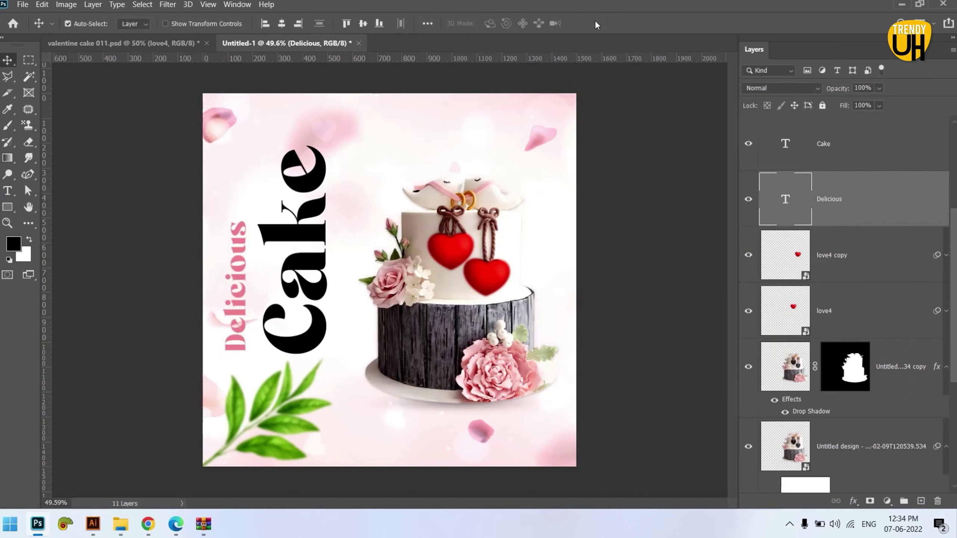
{"action": "double_click", "coordinate": [324, 233]}
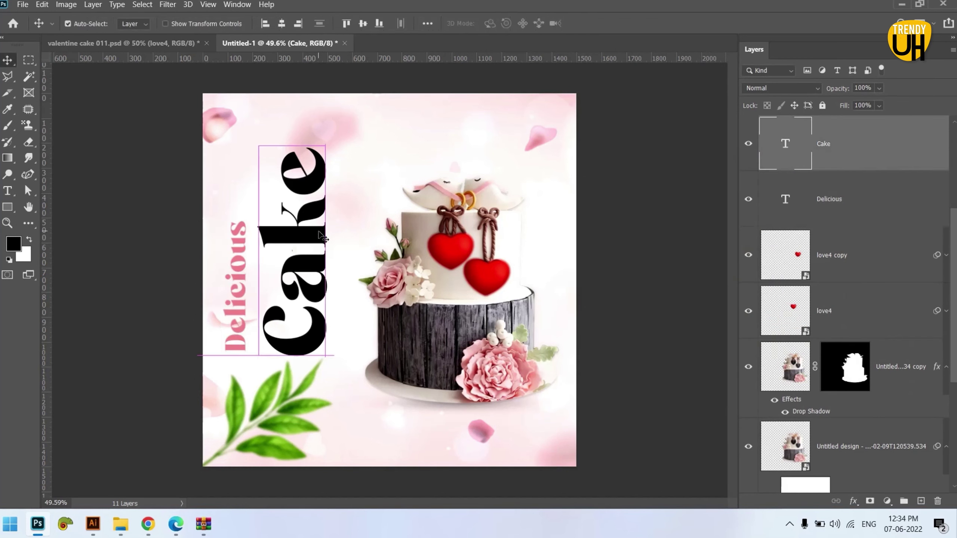
{"action": "left_click", "coordinate": [498, 23]}
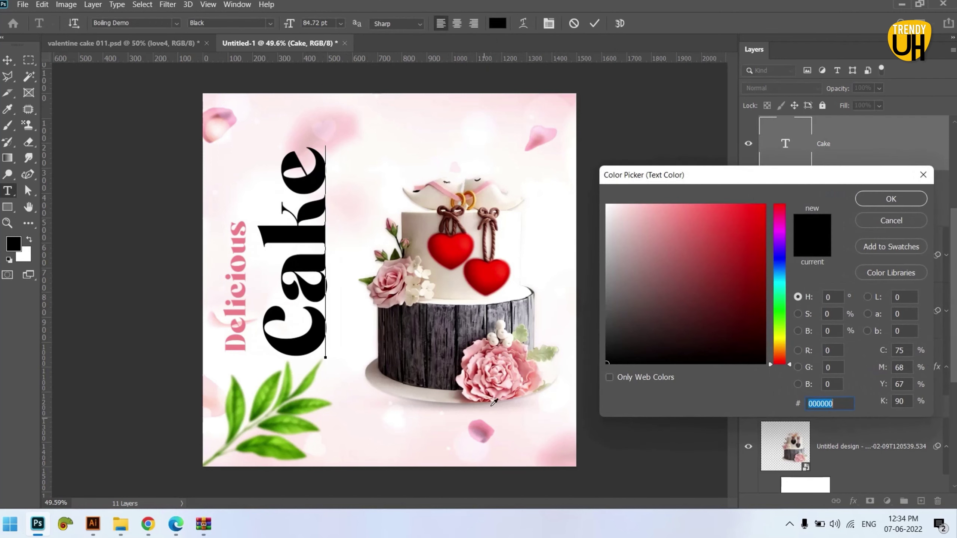
{"action": "left_click", "coordinate": [530, 324]}
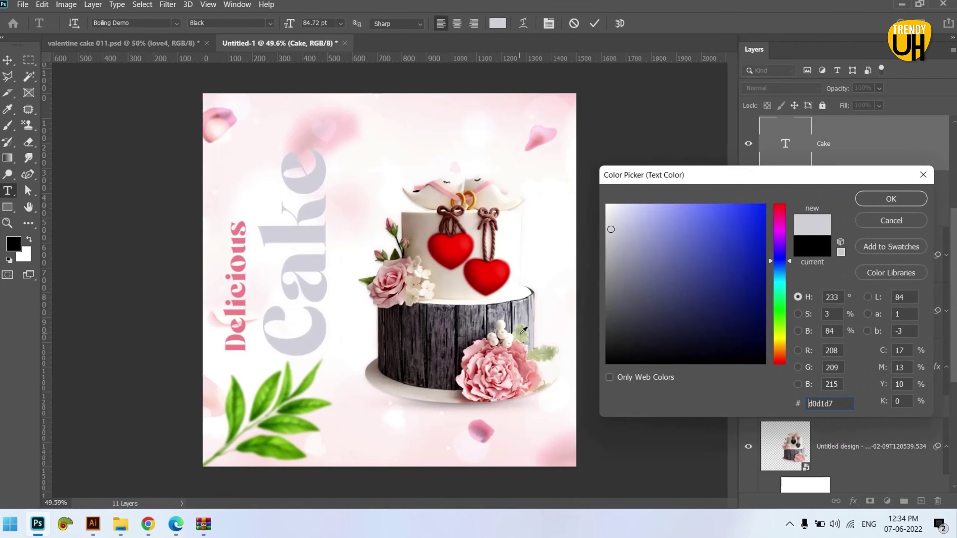
{"action": "left_click", "coordinate": [523, 332]}
{"action": "left_click", "coordinate": [526, 328]}
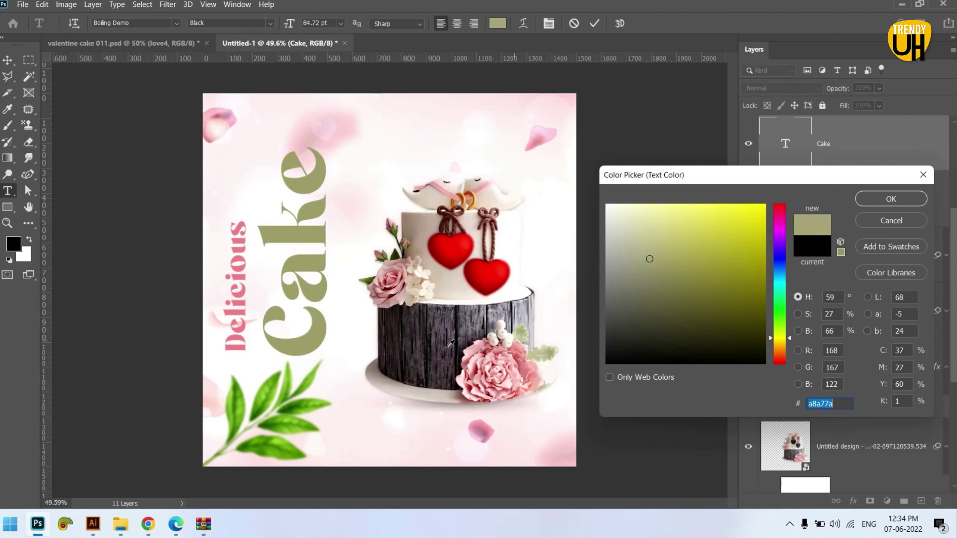
{"action": "left_click", "coordinate": [322, 362]}
{"action": "left_click", "coordinate": [322, 362]}
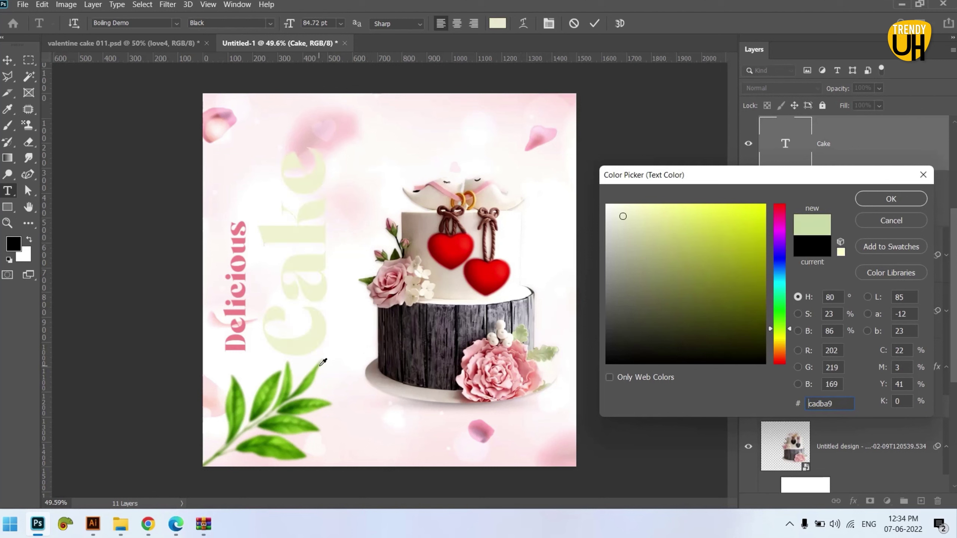
{"action": "left_click", "coordinate": [322, 362]}
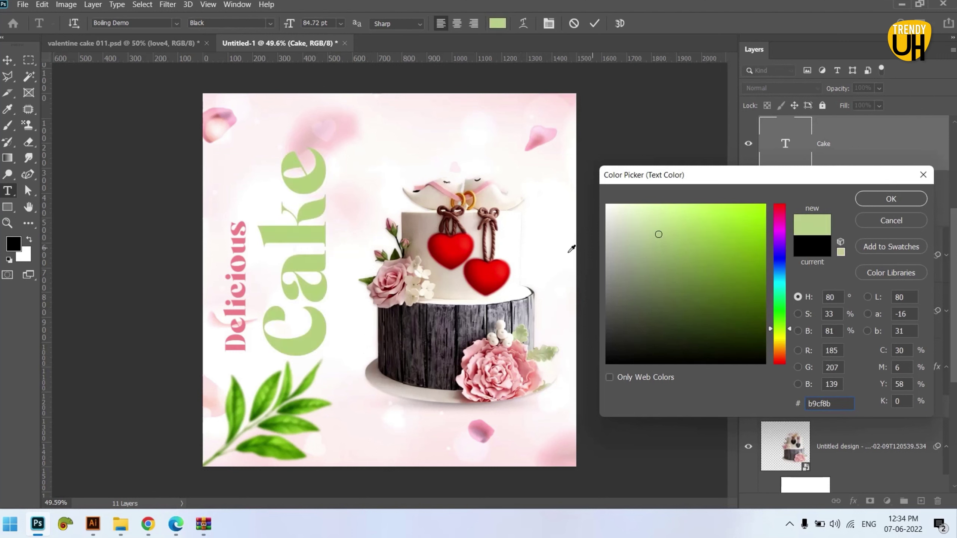
{"action": "left_click", "coordinate": [659, 254]}
{"action": "left_click", "coordinate": [662, 242]}
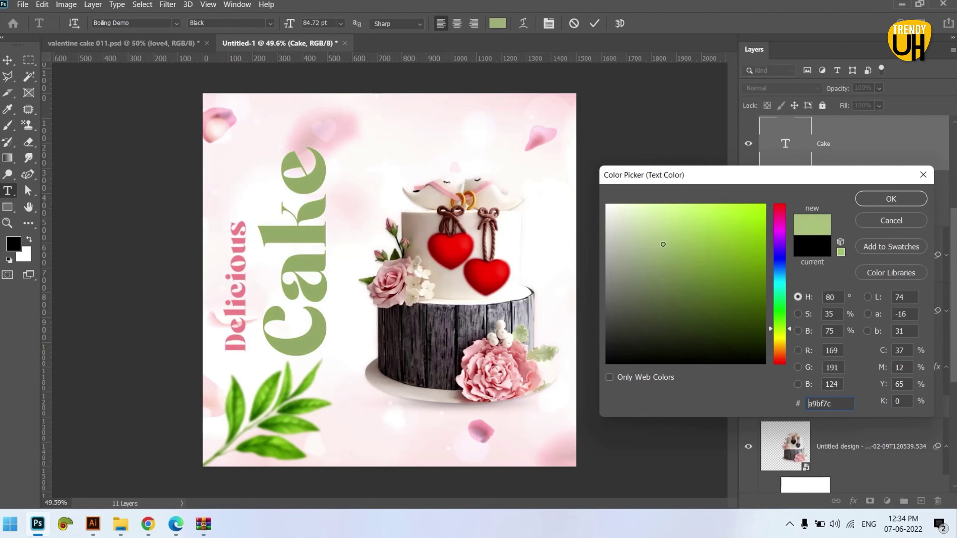
{"action": "left_click", "coordinate": [662, 245]}
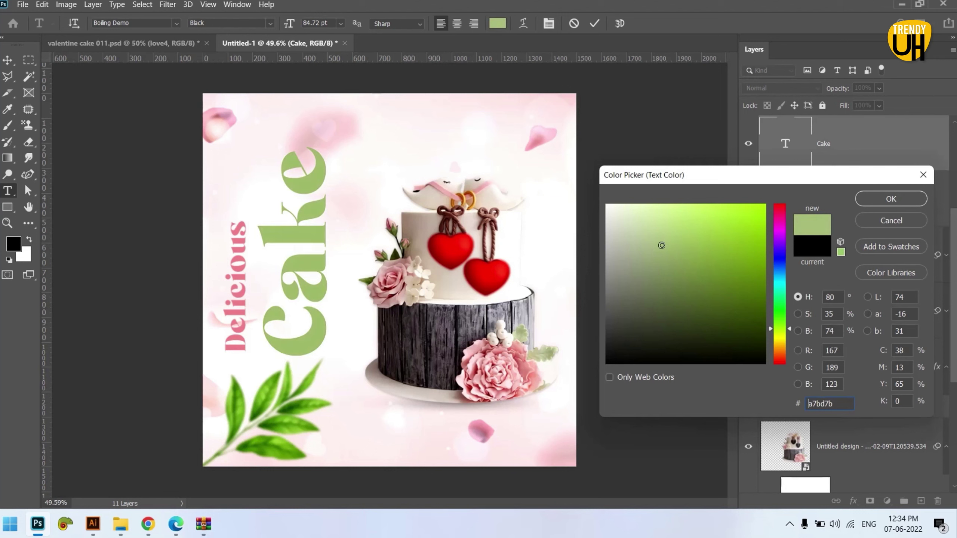
{"action": "left_click", "coordinate": [878, 200]}
{"action": "left_click", "coordinate": [594, 24]}
{"action": "key", "text": "v"}
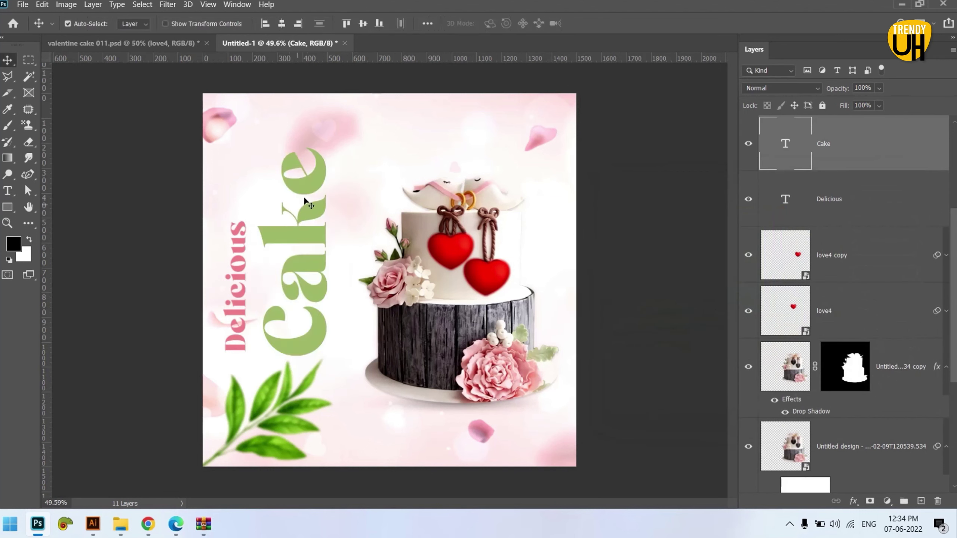
Step: Nudge Delicious right and scale it down to about 88%
{"action": "left_click", "coordinate": [238, 229]}
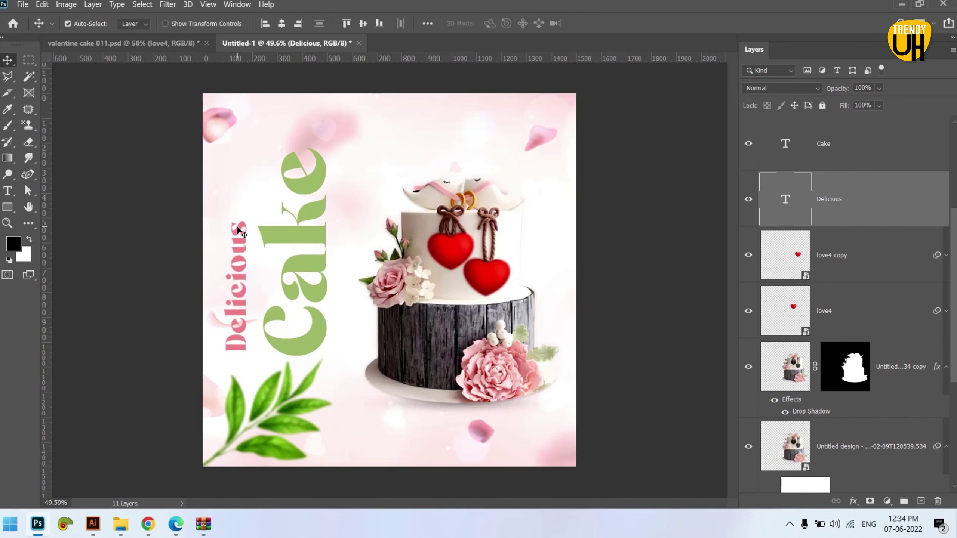
{"action": "key", "text": "shift+Right"}
{"action": "key", "text": "shift+Right"}
{"action": "key", "text": "shift+Right"}
{"action": "key", "text": "shift+Right"}
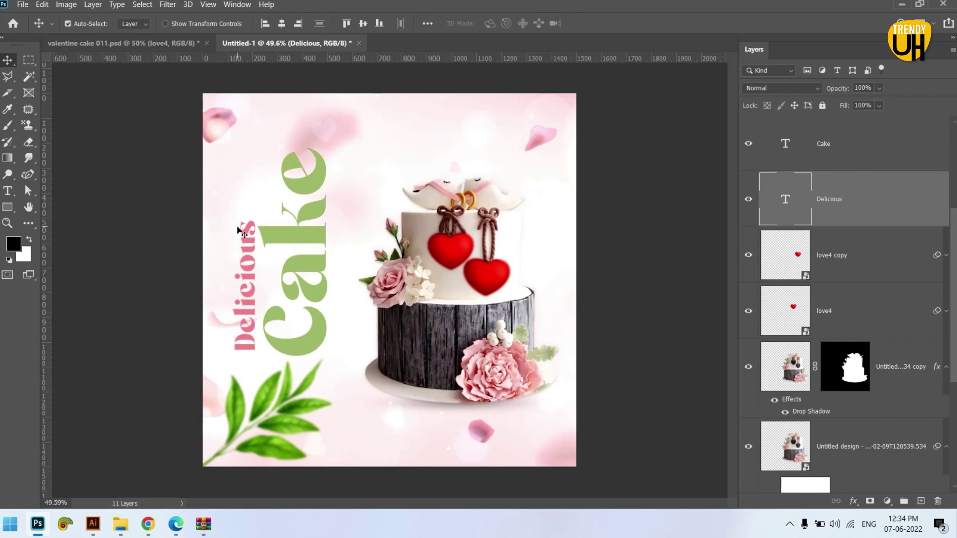
{"action": "left_click", "coordinate": [326, 335]}
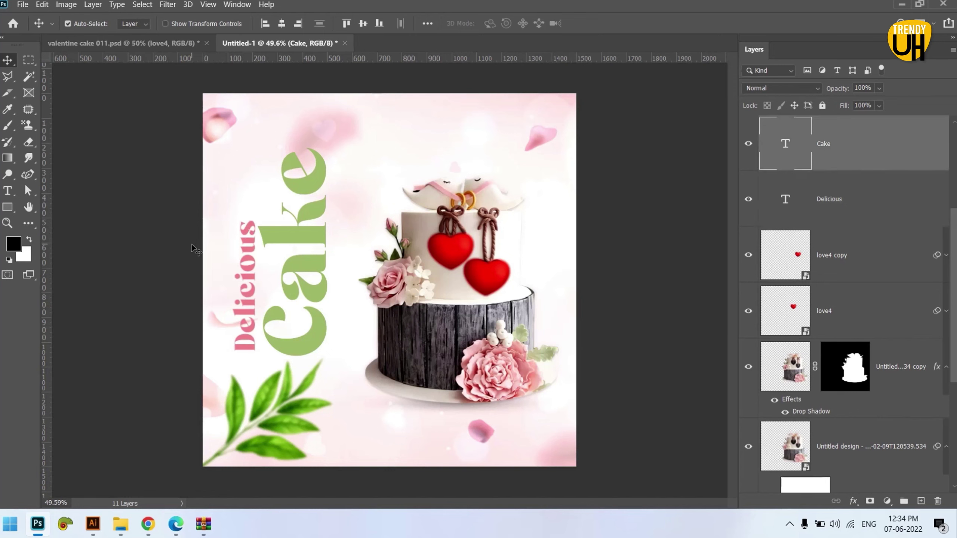
{"action": "left_click", "coordinate": [241, 248]}
{"action": "key", "text": "ctrl+t"}
{"action": "left_click_drag", "start_coordinate": [257, 216], "coordinate": [255, 230]}
Step: Give the Cake layer a faint drop shadow: about 14% opacity, 8 px distance, 6 px size
{"action": "left_click", "coordinate": [617, 24]}
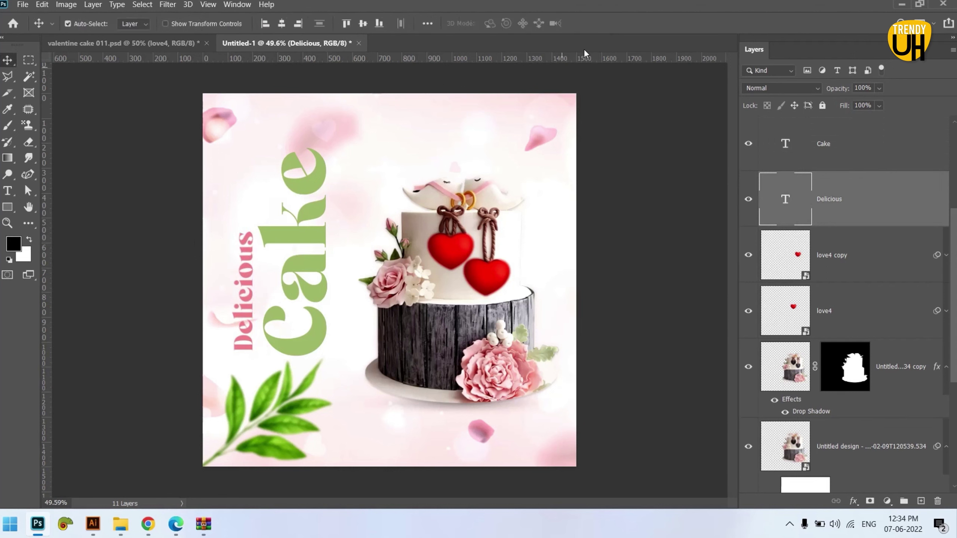
{"action": "left_click", "coordinate": [841, 144]}
{"action": "right_click", "coordinate": [841, 143]}
{"action": "left_click", "coordinate": [848, 15]}
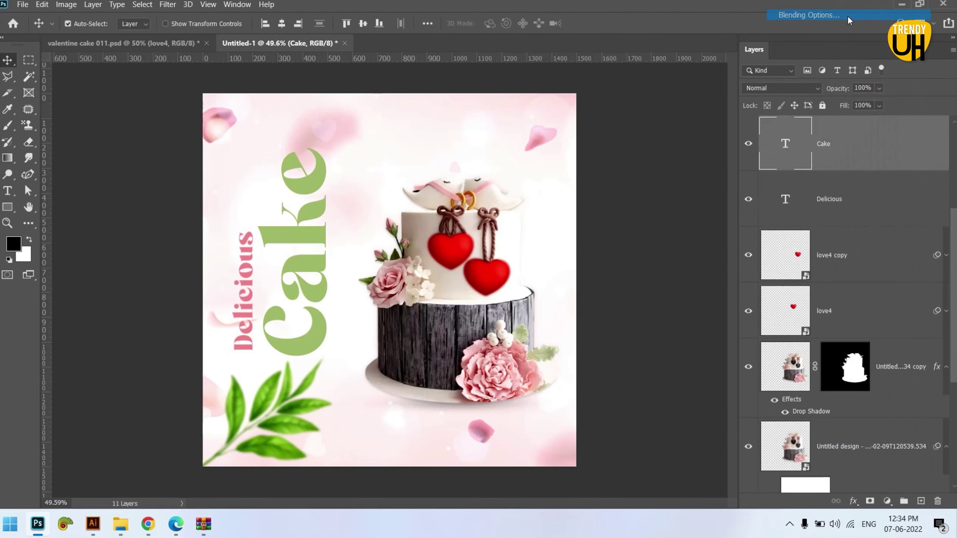
{"action": "left_click", "coordinate": [478, 310]}
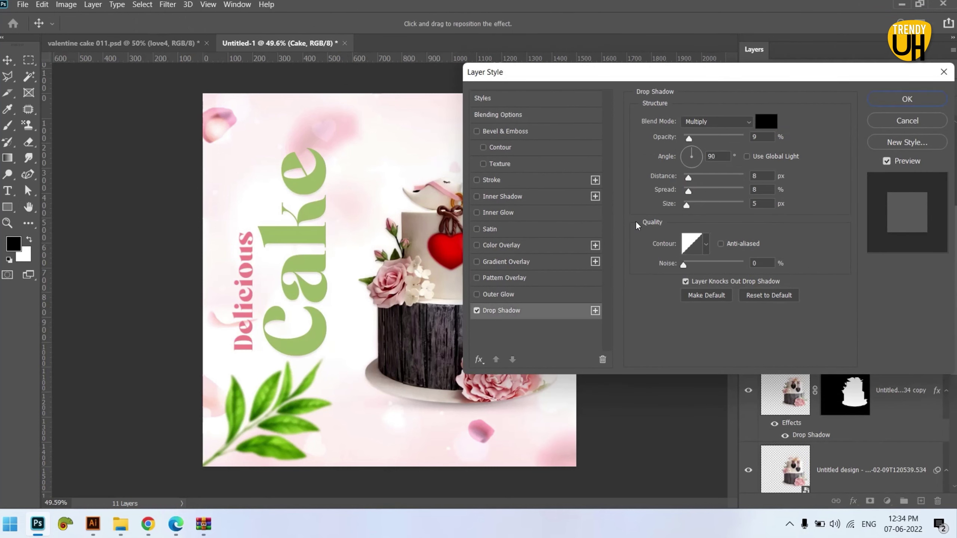
{"action": "left_click_drag", "start_coordinate": [689, 141], "coordinate": [691, 141]}
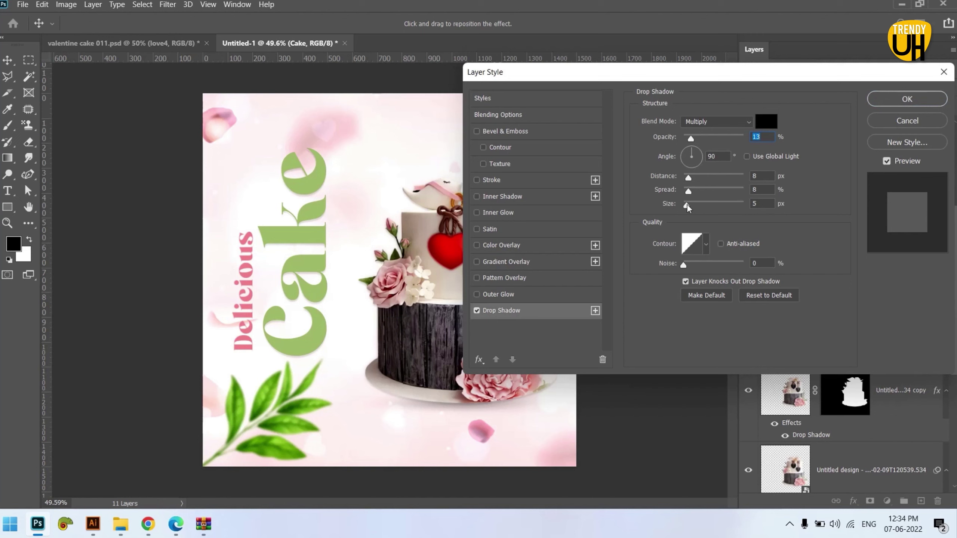
{"action": "left_click_drag", "start_coordinate": [687, 205], "coordinate": [689, 207]}
{"action": "left_click_drag", "start_coordinate": [692, 138], "coordinate": [693, 139]}
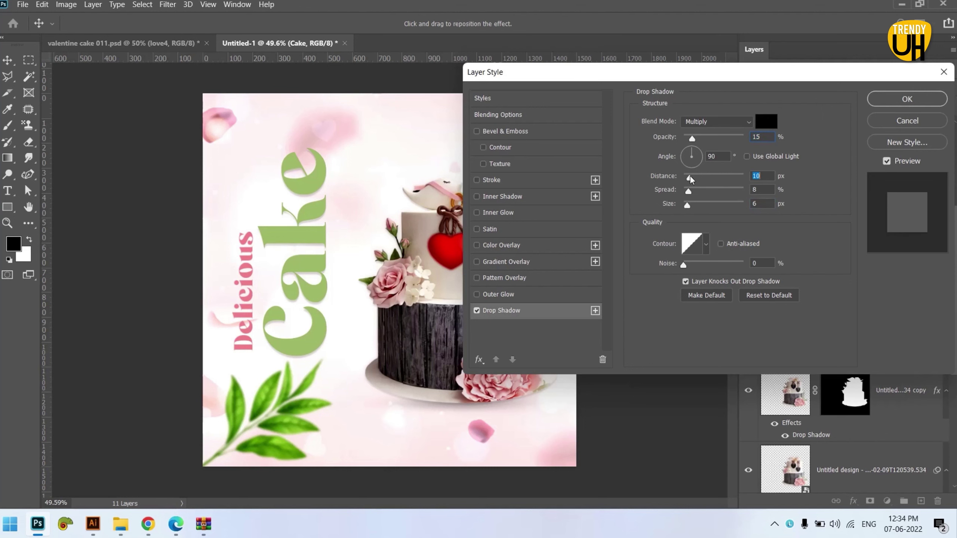
{"action": "left_click_drag", "start_coordinate": [690, 175], "coordinate": [688, 175]}
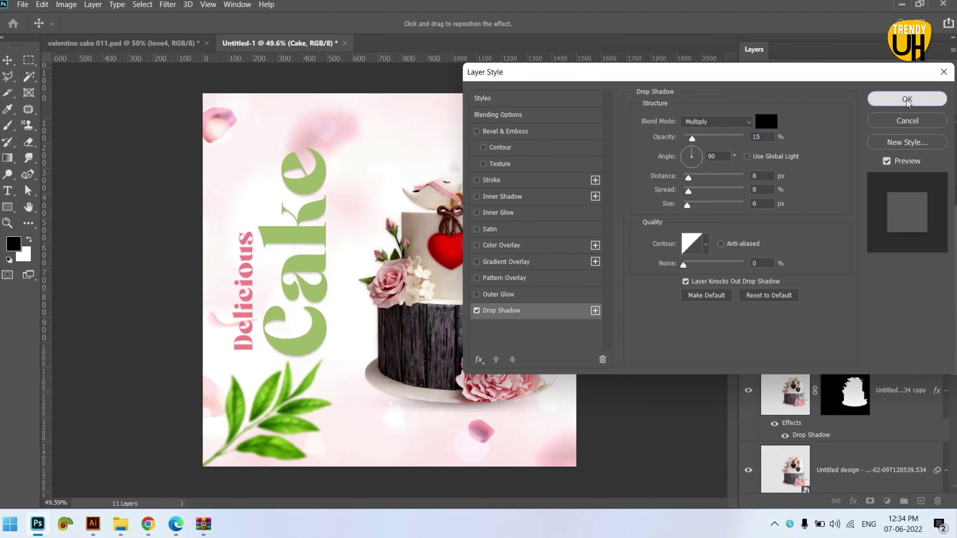
{"action": "left_click", "coordinate": [886, 102]}
Step: Copy the same drop shadow onto the Delicious lettering and confirm it
{"action": "mouse_move", "coordinate": [835, 186]}
{"action": "left_mouse_down"}
{"action": "mouse_move", "coordinate": [829, 245]}
{"action": "mouse_move", "coordinate": [840, 224]}
{"action": "left_mouse_up"}
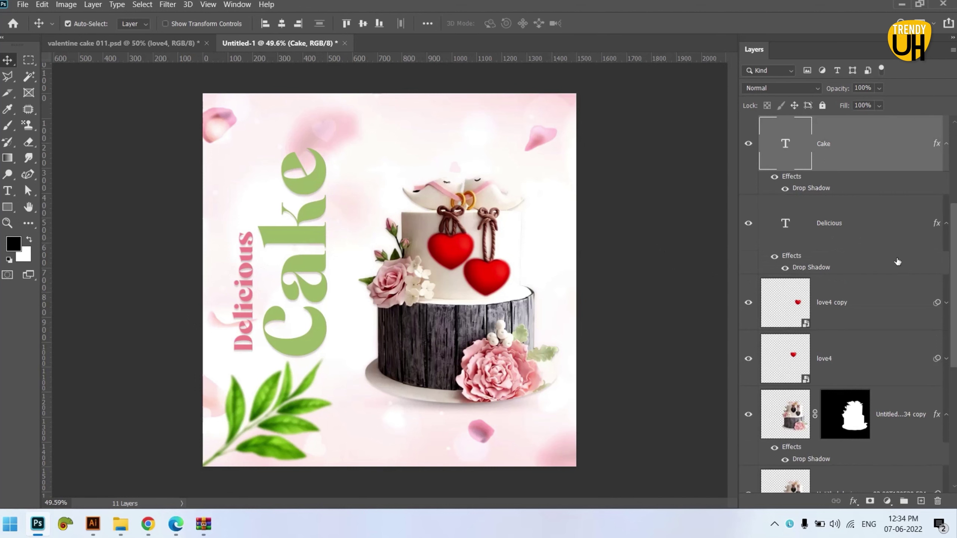
{"action": "double_click", "coordinate": [826, 267]}
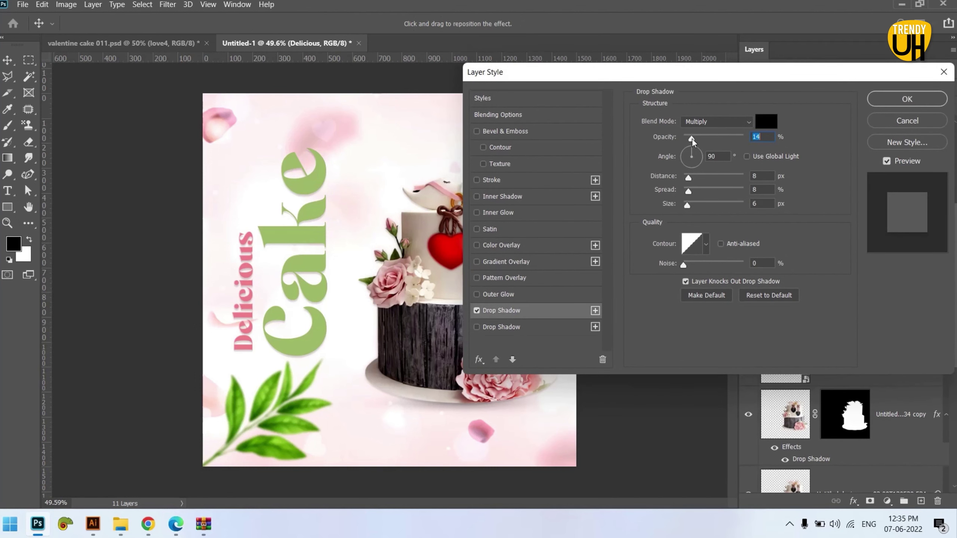
{"action": "left_click", "coordinate": [907, 98]}
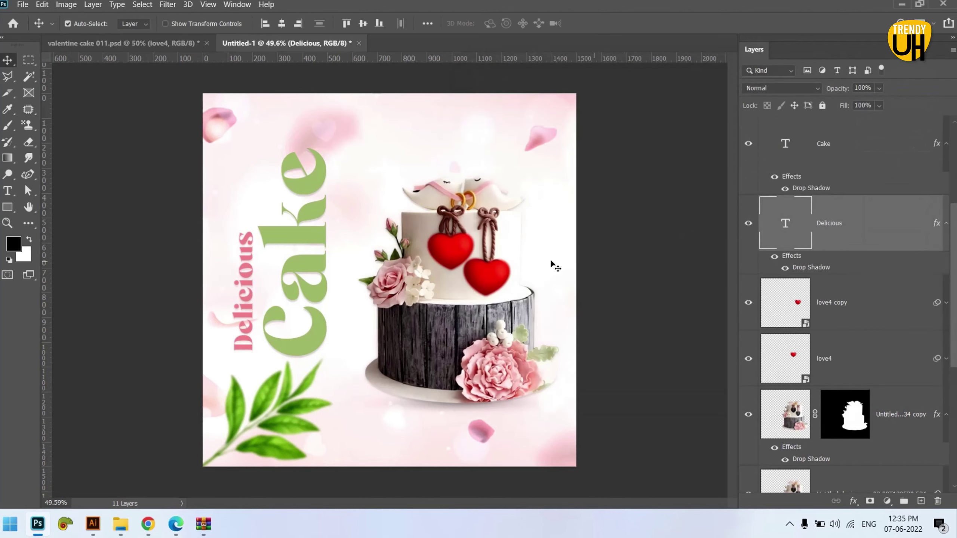
Step: Scale Layer 1 through love4 copy to about 103% and nudge them slightly left
{"action": "left_click", "coordinate": [483, 230]}
{"action": "scroll", "coordinate": [874, 352], "scroll_direction": "down", "scroll_amount": 3}
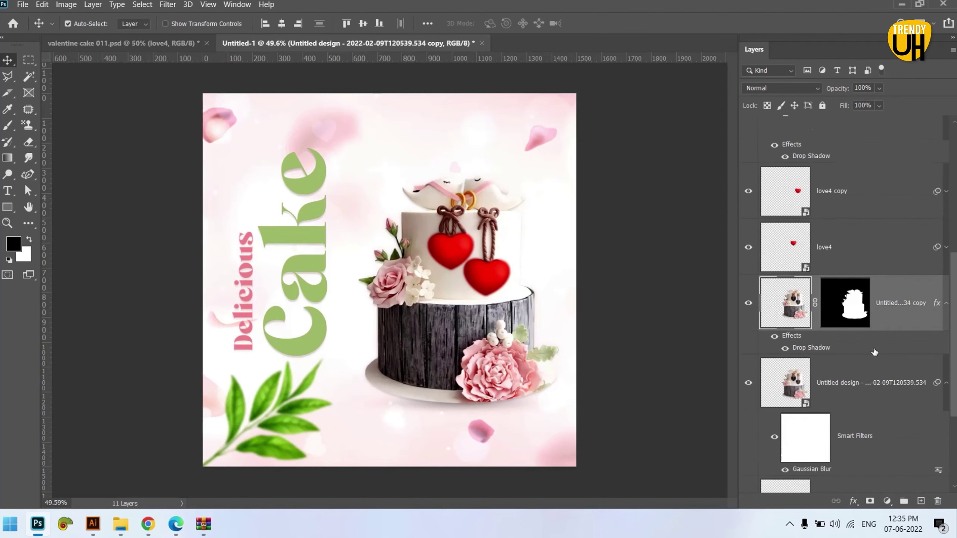
{"action": "left_click", "coordinate": [875, 191]}
{"action": "scroll", "coordinate": [881, 304], "scroll_direction": "down", "scroll_amount": 4}
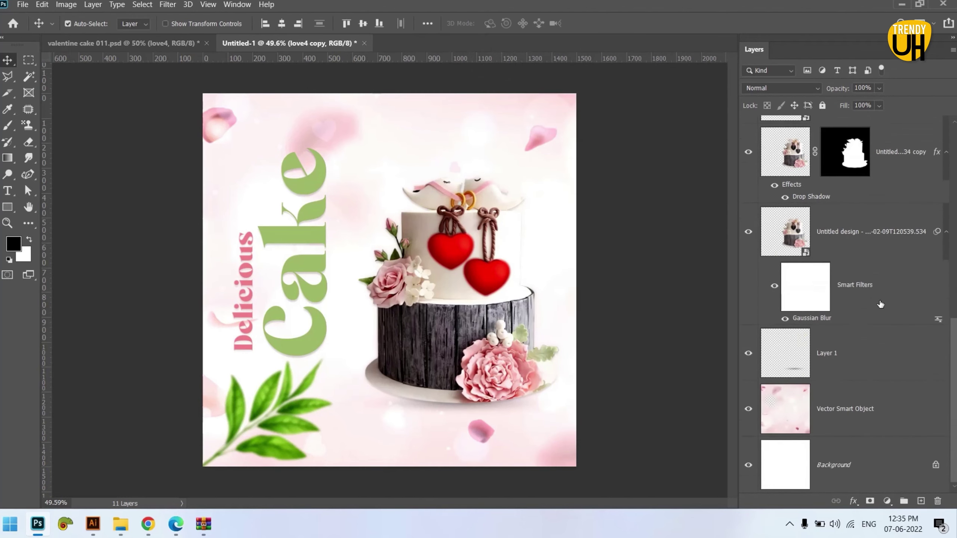
{"action": "left_click", "coordinate": [861, 344], "text": "shift"}
{"action": "key", "text": "ctrl+t"}
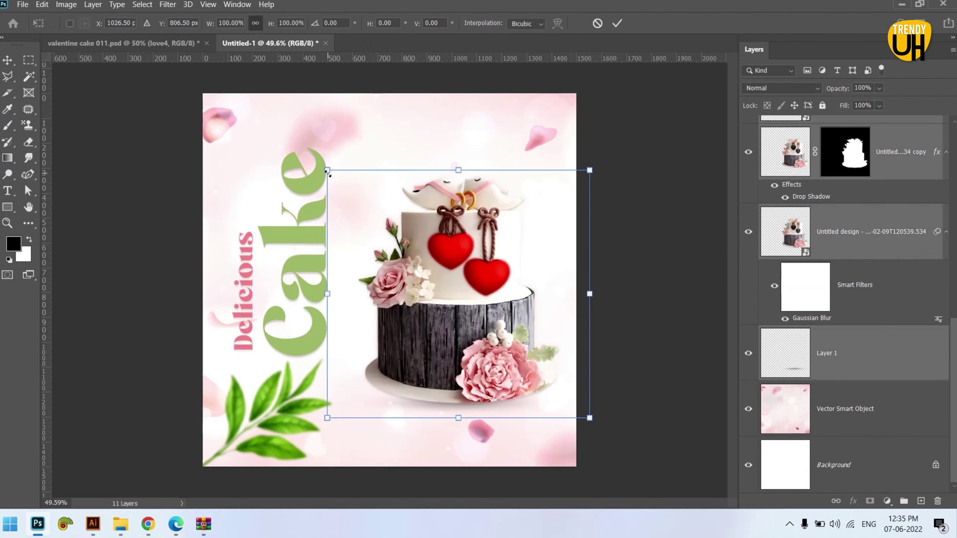
{"action": "left_click_drag", "start_coordinate": [327, 171], "coordinate": [320, 164]}
{"action": "left_click_drag", "start_coordinate": [445, 271], "coordinate": [442, 271]}
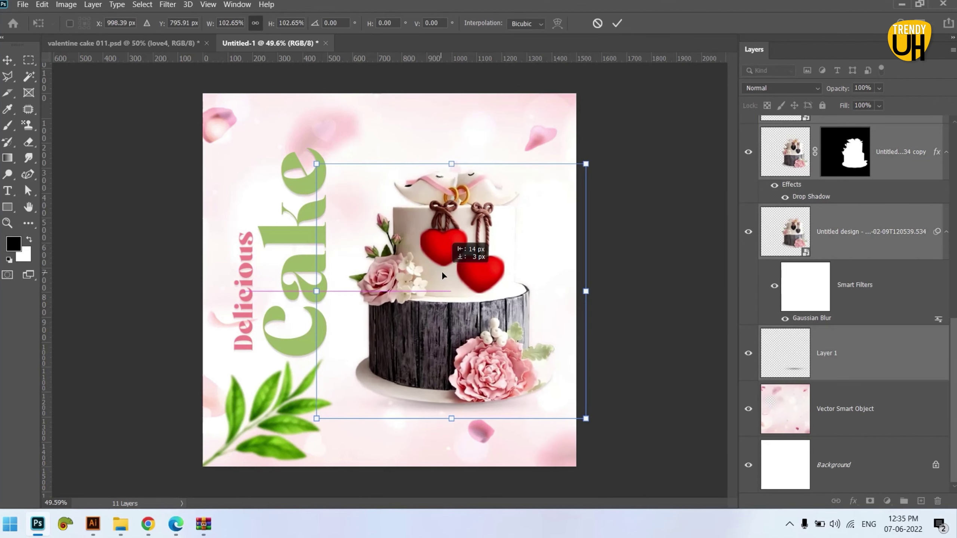
{"action": "left_click", "coordinate": [618, 24]}
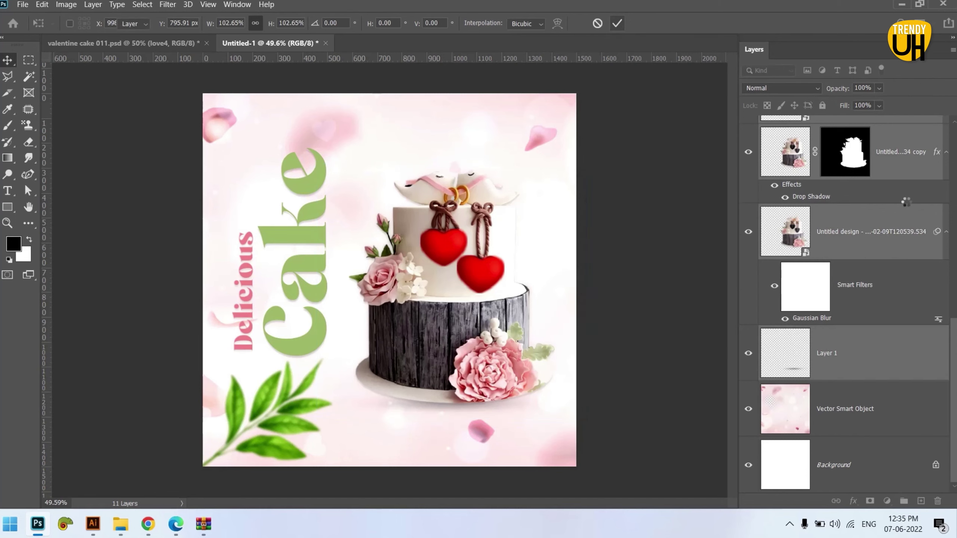
{"action": "scroll", "coordinate": [798, 171], "scroll_direction": "up", "scroll_amount": 3}
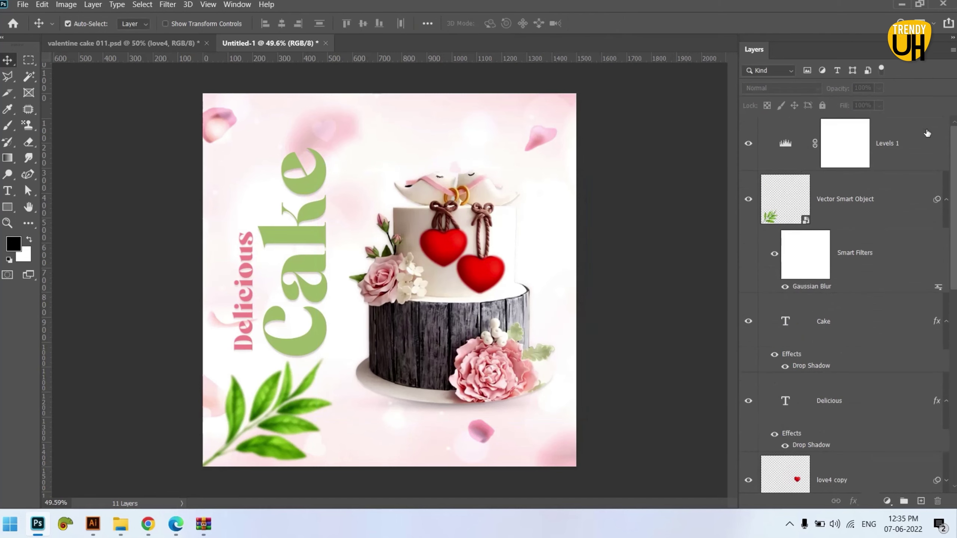
Step: On a new layer, stroke the whole canvas with a 7 px border in the Cake green
{"action": "left_click", "coordinate": [921, 500]}
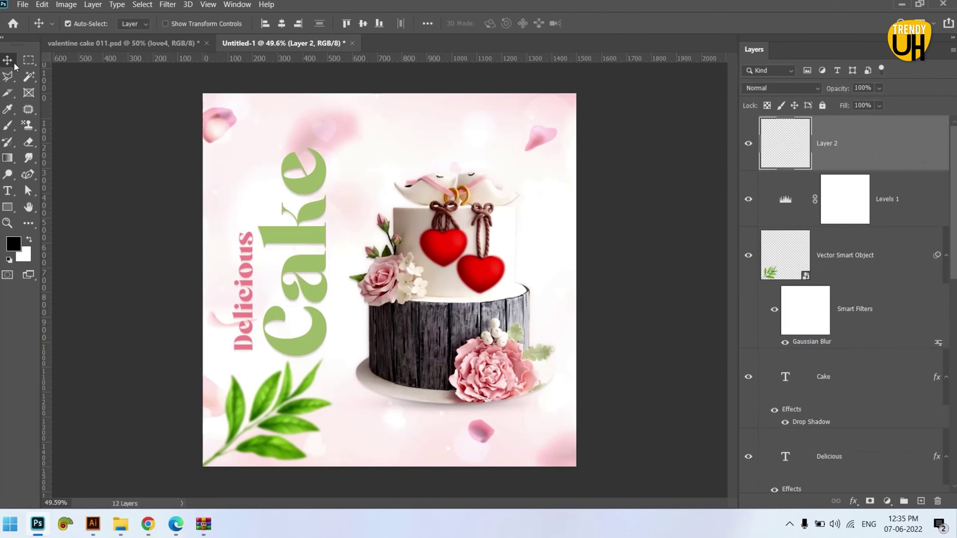
{"action": "left_click", "coordinate": [28, 60]}
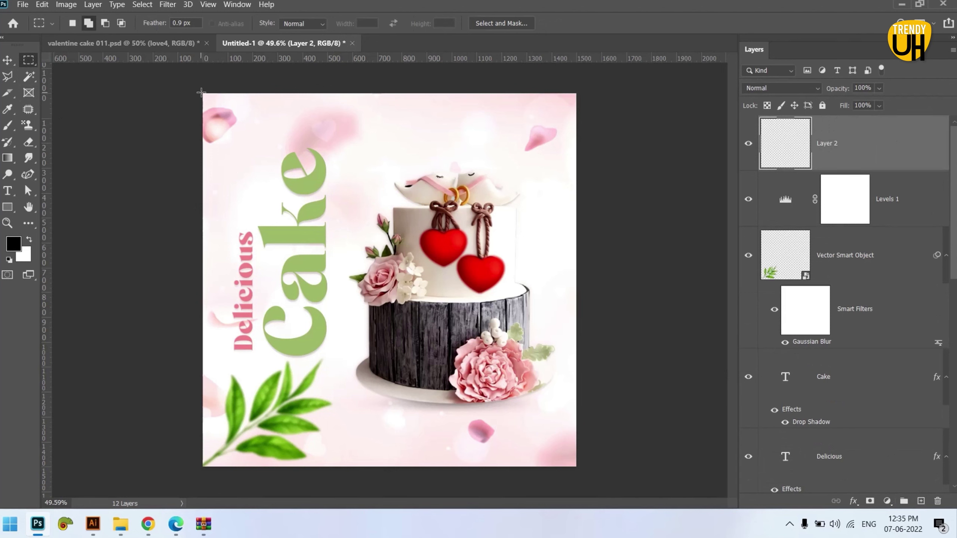
{"action": "left_click_drag", "start_coordinate": [201, 92], "coordinate": [633, 474]}
{"action": "right_click", "coordinate": [484, 346]}
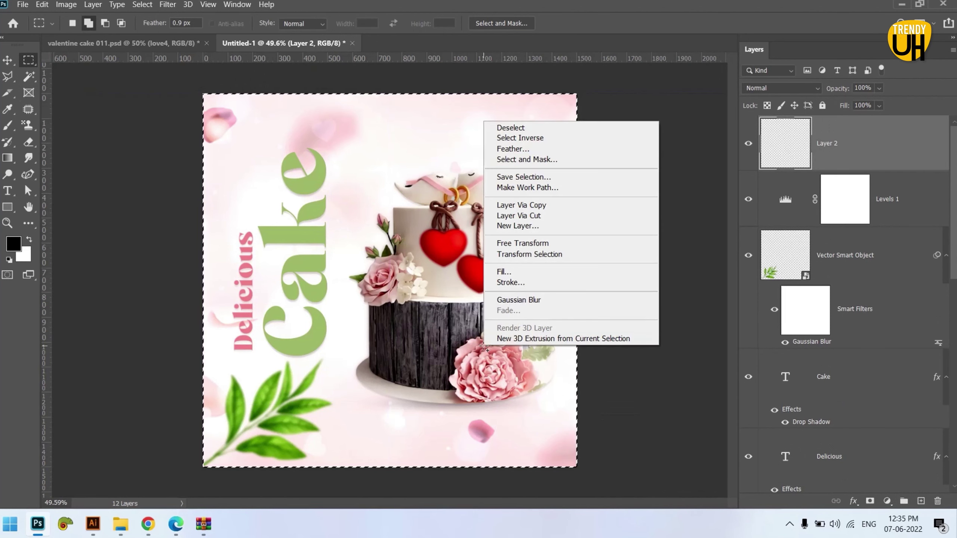
{"action": "left_click", "coordinate": [511, 282]}
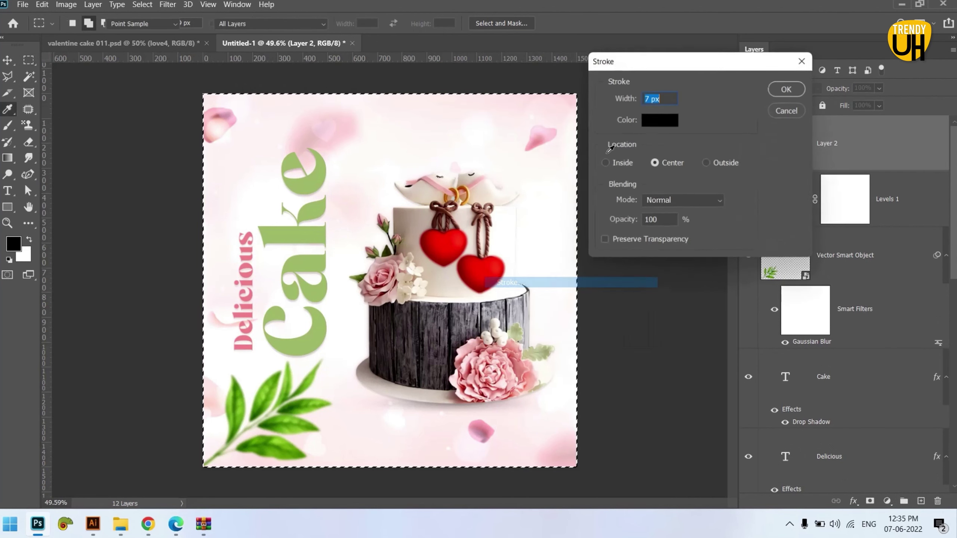
{"action": "left_click", "coordinate": [658, 120]}
{"action": "left_click", "coordinate": [319, 182]}
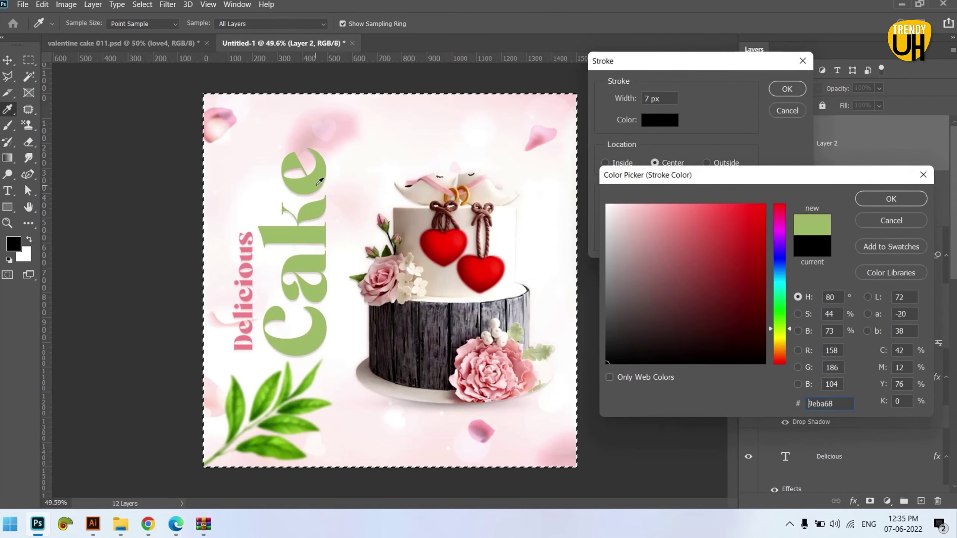
{"action": "left_click", "coordinate": [892, 199]}
{"action": "left_click", "coordinate": [787, 89]}
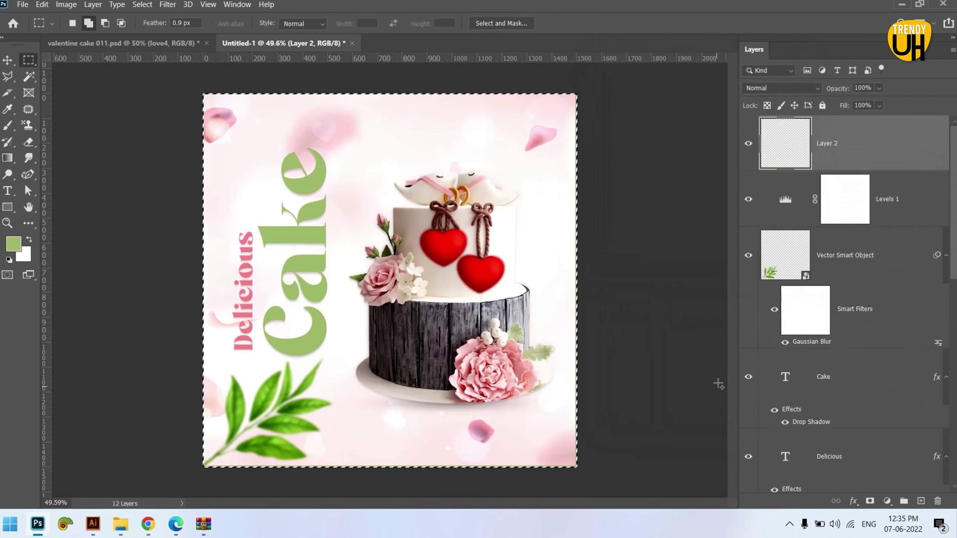
{"action": "key", "text": "ctrl+t"}
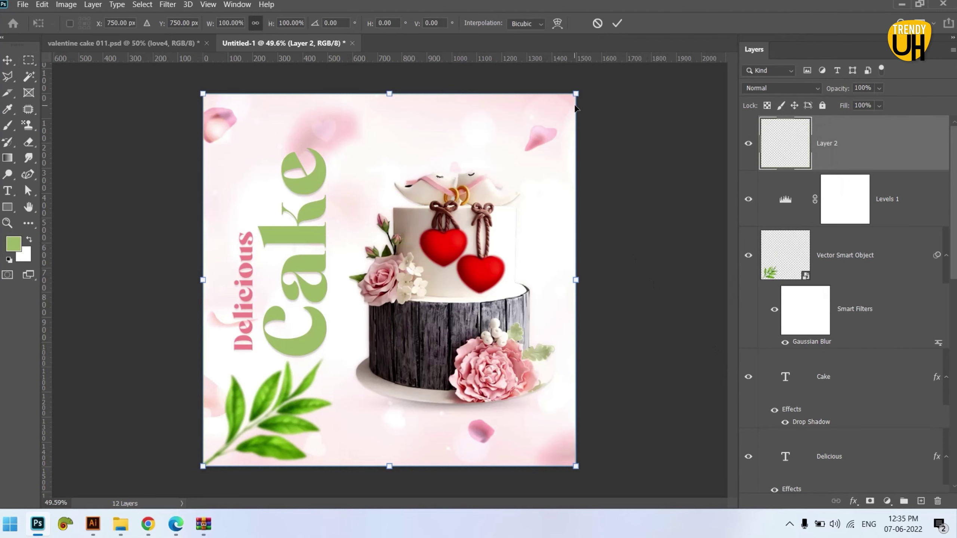
Step: Enable Gradient Overlay on the border layer, starting from the foreground-to-background preset
{"action": "right_click", "coordinate": [861, 144]}
{"action": "left_click", "coordinate": [708, 7]}
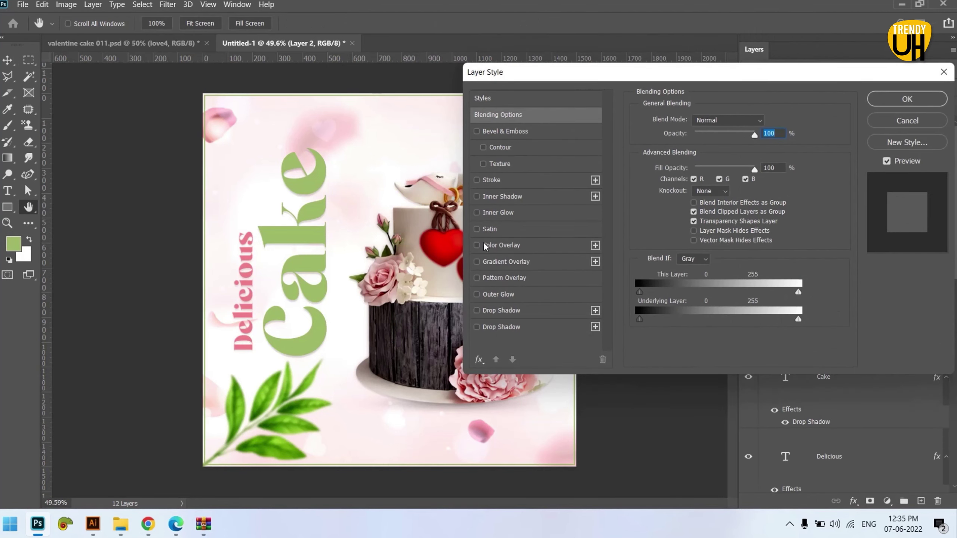
{"action": "left_click", "coordinate": [477, 262]}
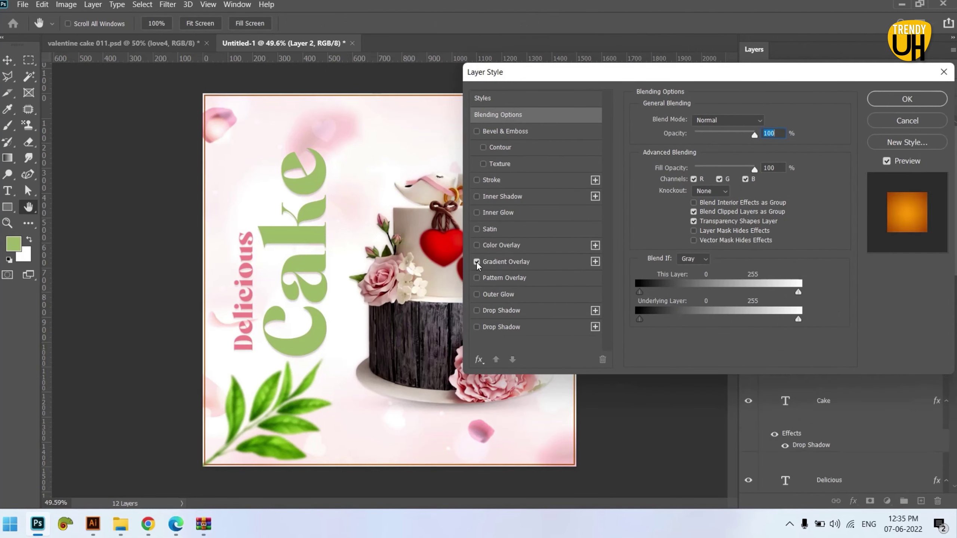
{"action": "left_click", "coordinate": [503, 262]}
{"action": "left_click", "coordinate": [710, 150]}
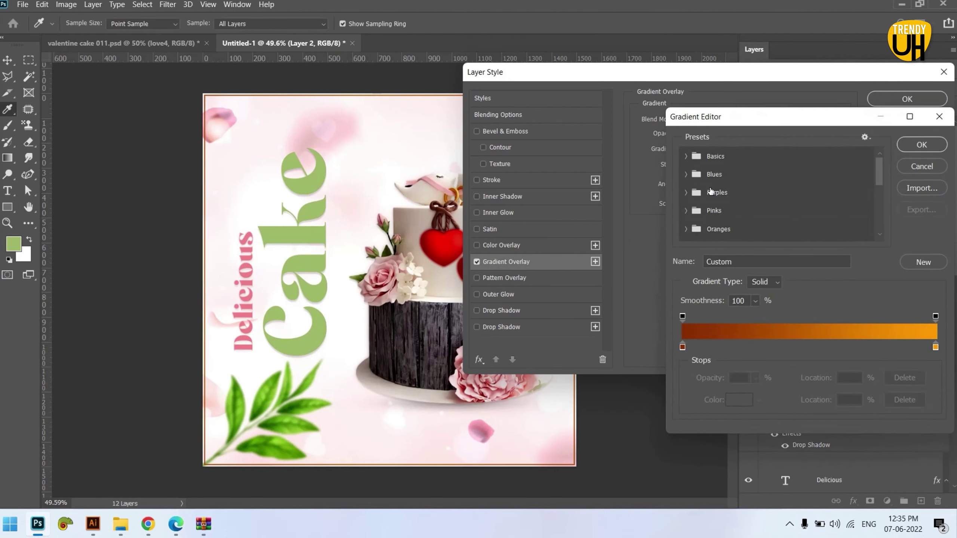
{"action": "left_click", "coordinate": [690, 160]}
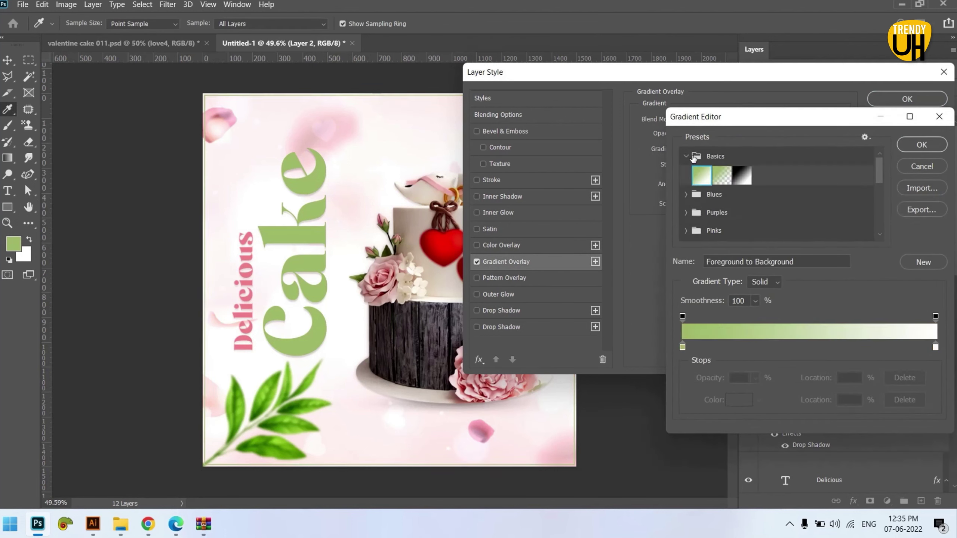
{"action": "left_click", "coordinate": [687, 158]}
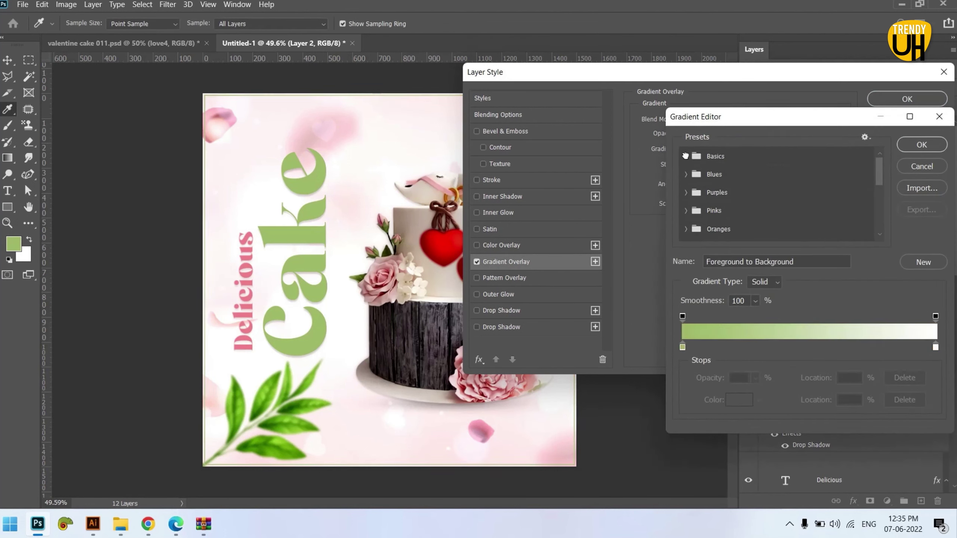
{"action": "left_click", "coordinate": [693, 159]}
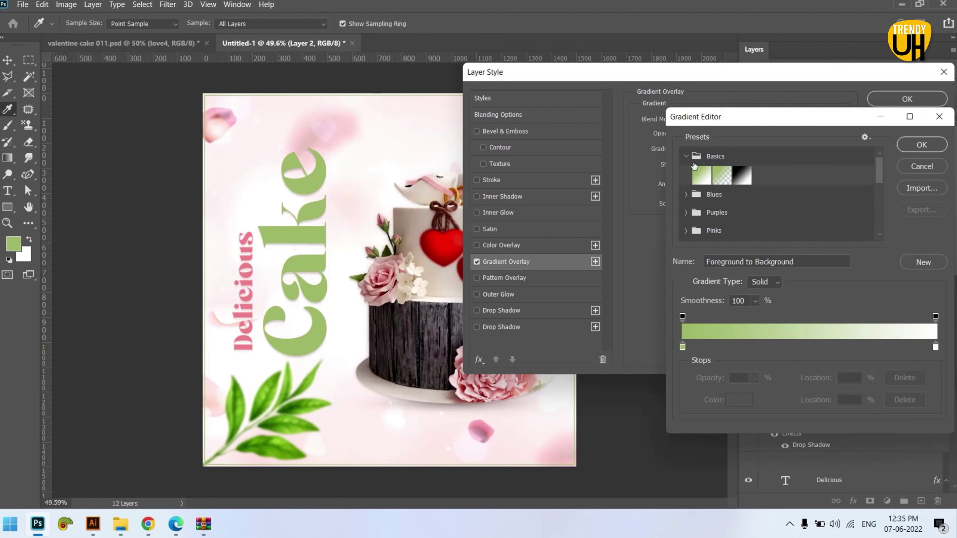
Step: Set the gradient stops to green on the left and Delicious pink on the right
{"action": "left_click", "coordinate": [683, 346]}
{"action": "left_click", "coordinate": [739, 400]}
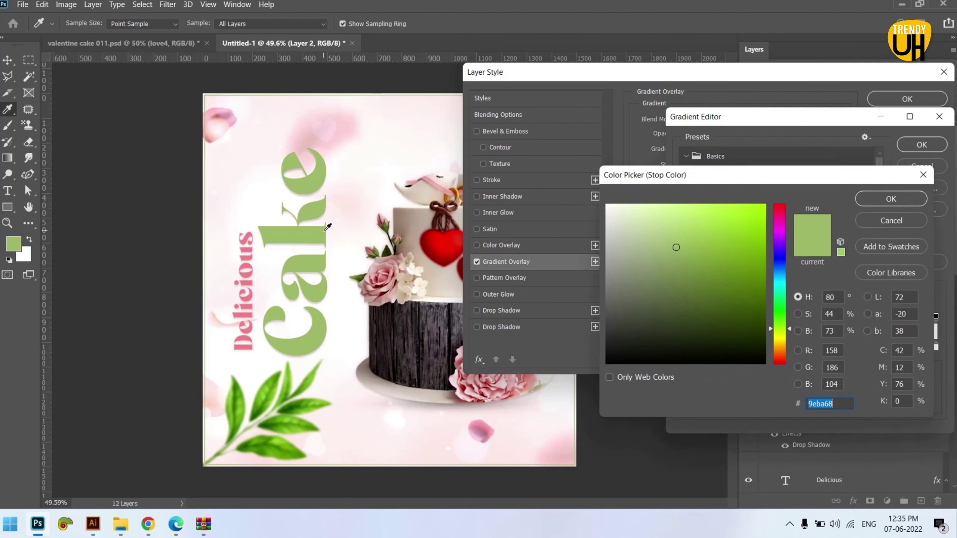
{"action": "left_click", "coordinate": [885, 198]}
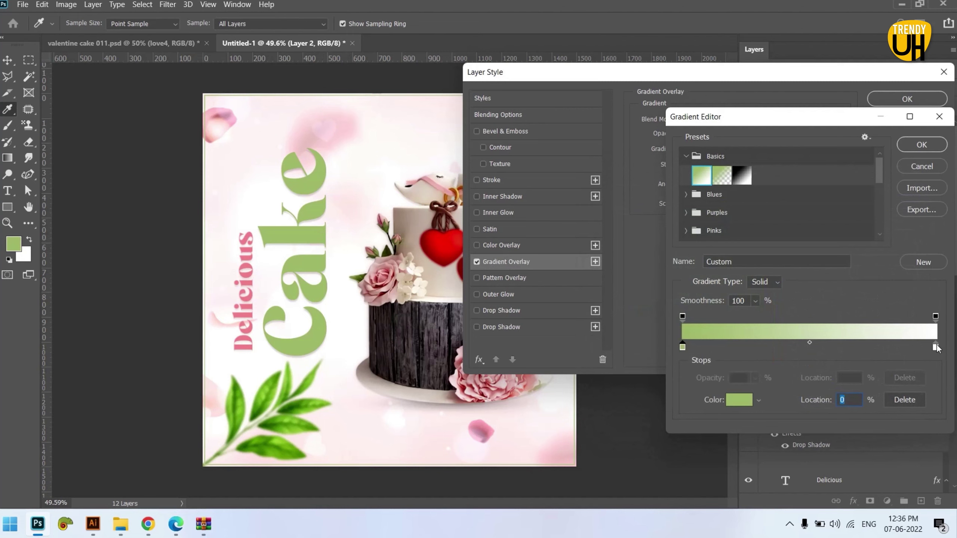
{"action": "left_click", "coordinate": [936, 346]}
{"action": "left_click", "coordinate": [739, 401]}
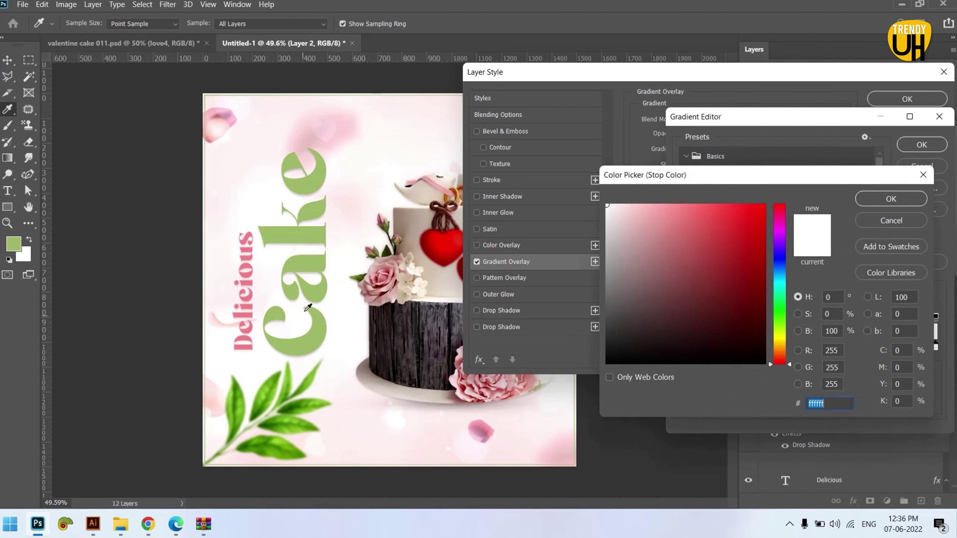
{"action": "left_click", "coordinate": [251, 257]}
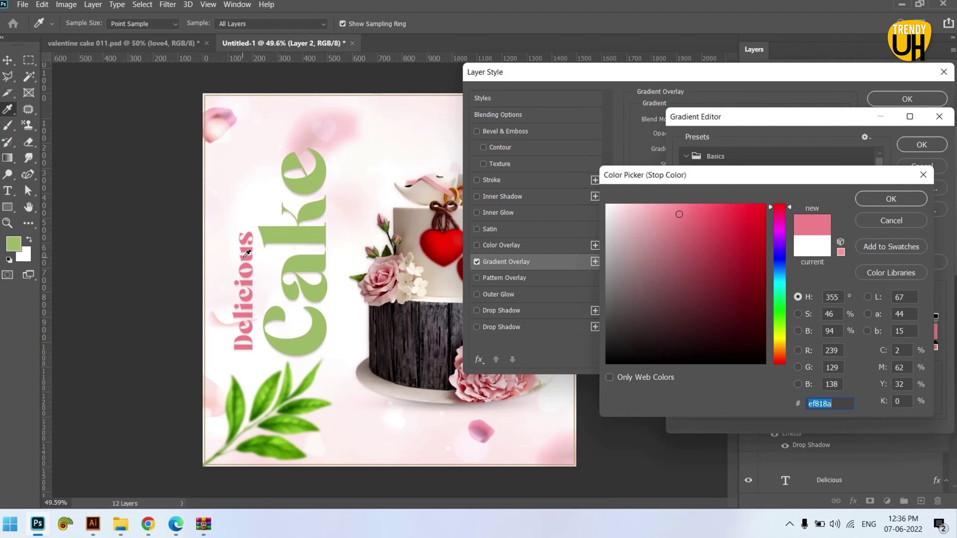
{"action": "left_click_drag", "start_coordinate": [678, 214], "coordinate": [679, 201]}
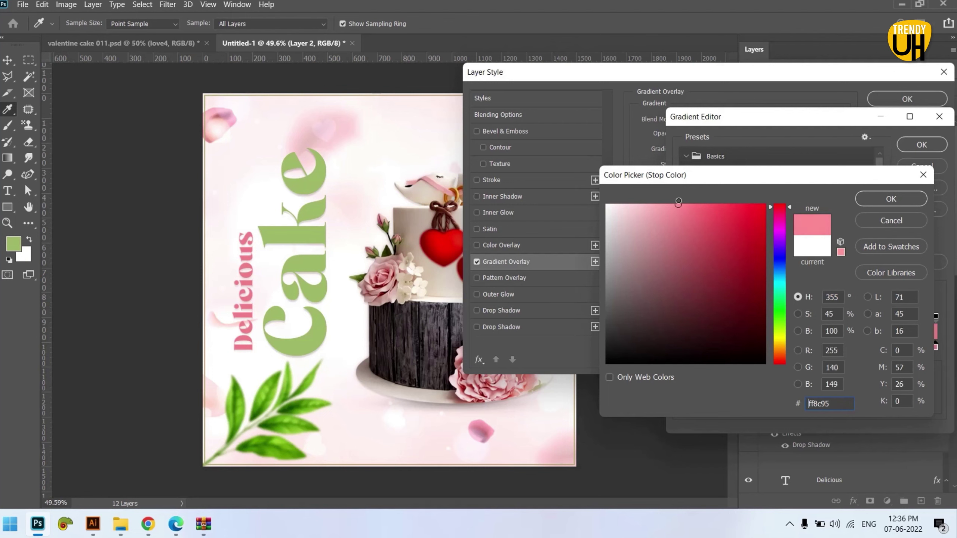
{"action": "left_click", "coordinate": [684, 210]}
{"action": "left_click", "coordinate": [876, 204]}
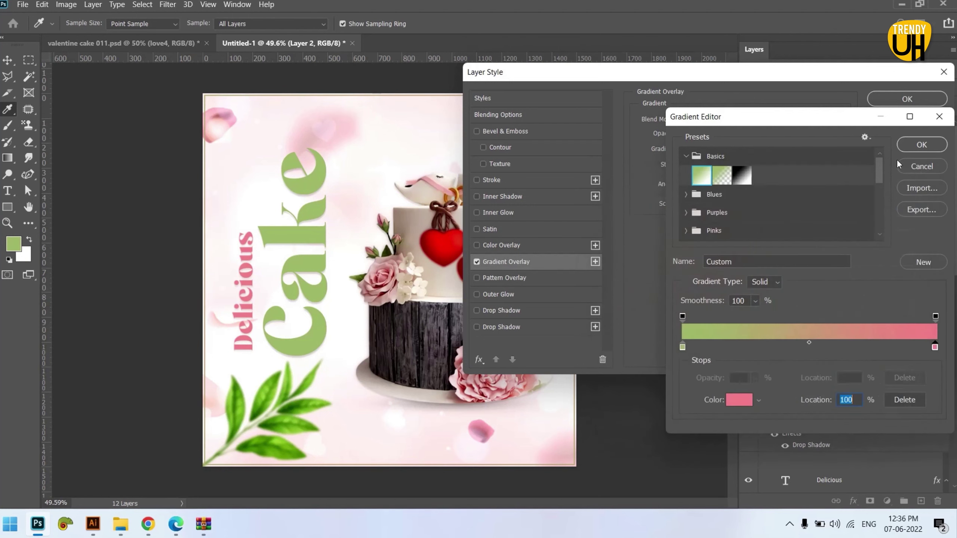
{"action": "left_click", "coordinate": [903, 144]}
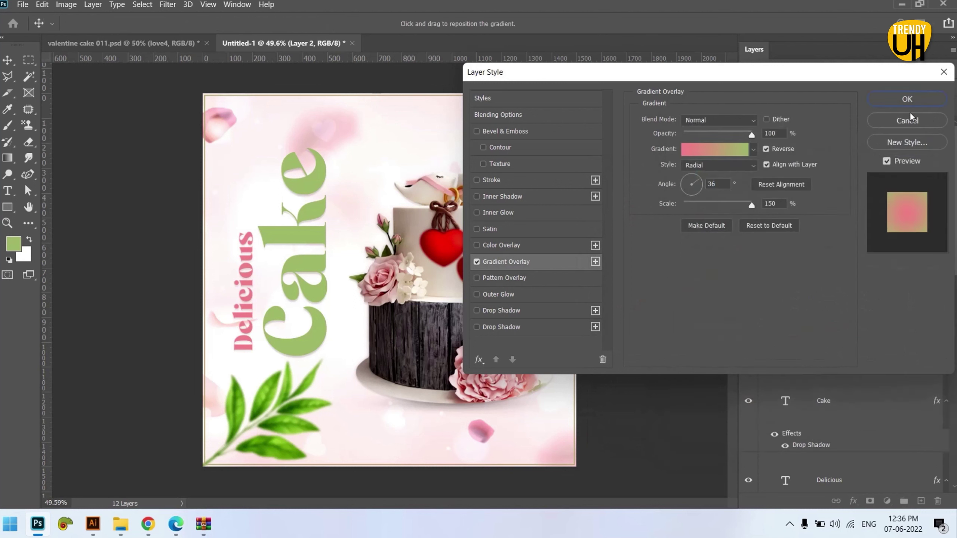
Step: Make the overlay linear at 97% scale, enter 51, and apply the gradient overlay
{"action": "left_click", "coordinate": [719, 166]}
{"action": "left_click", "coordinate": [711, 176]}
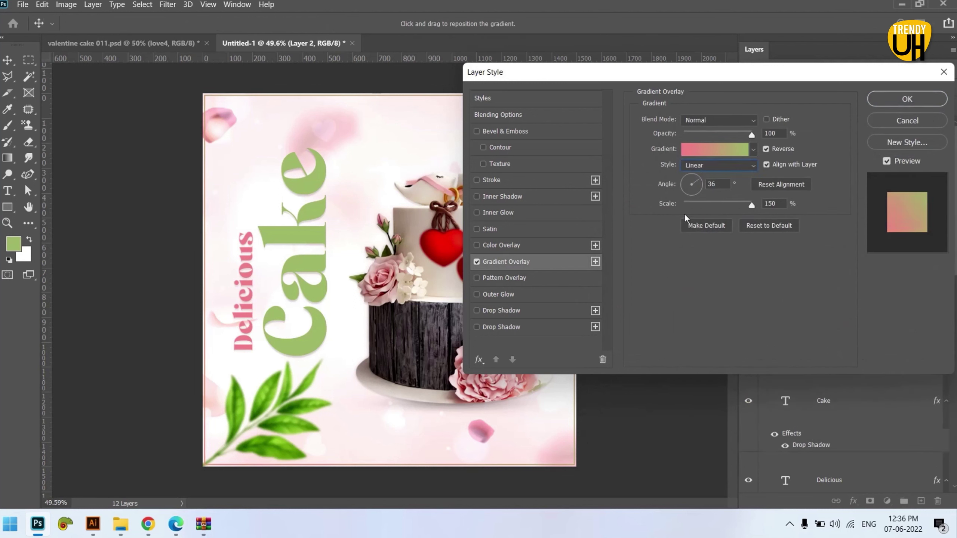
{"action": "left_click_drag", "start_coordinate": [751, 206], "coordinate": [723, 206]}
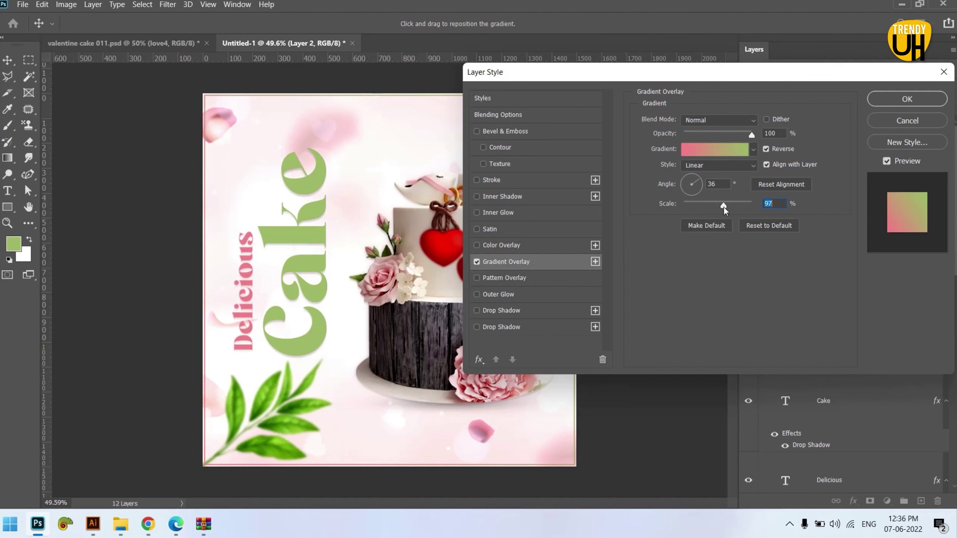
{"action": "left_click", "coordinate": [695, 170]}
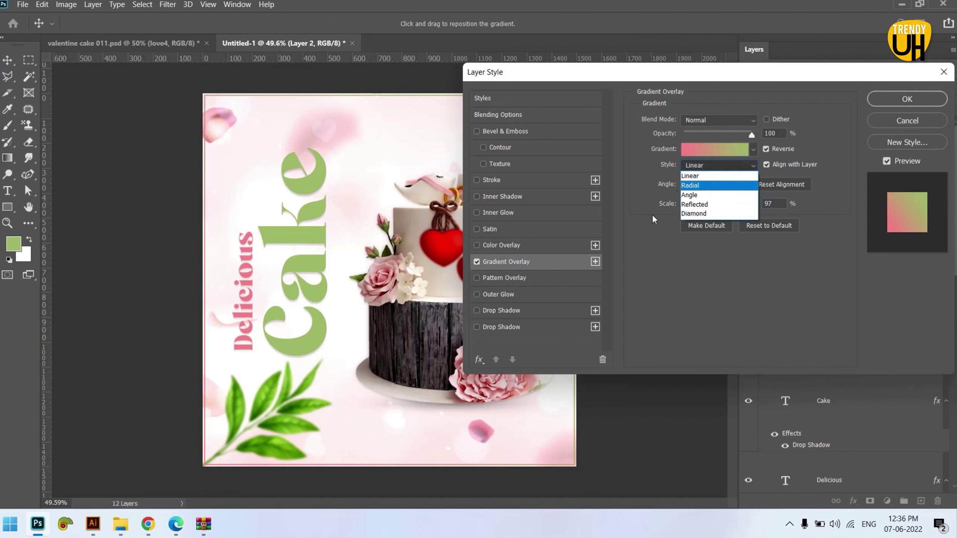
{"action": "left_click", "coordinate": [696, 173]}
{"action": "type", "text": "51"}
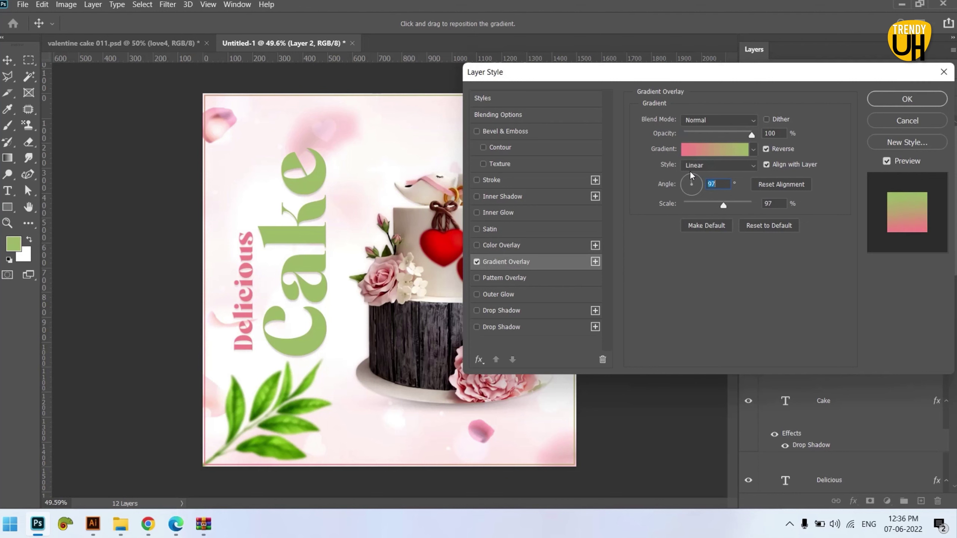
{"action": "left_click", "coordinate": [885, 103]}
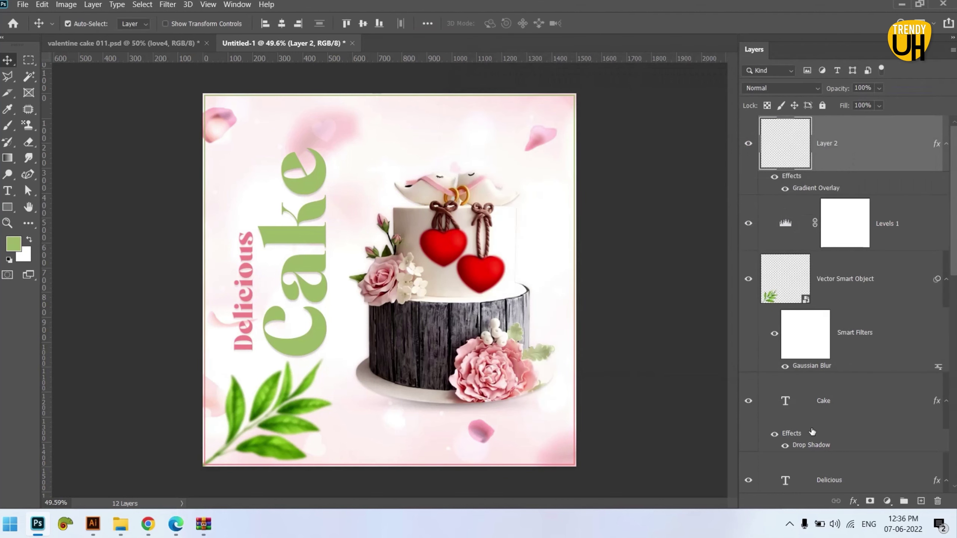
Step: Mask Layer 2 and paint out its bottom-left and top-right corners with a ~579 px soft brush
{"action": "left_click", "coordinate": [870, 501]}
{"action": "left_click", "coordinate": [8, 127]}
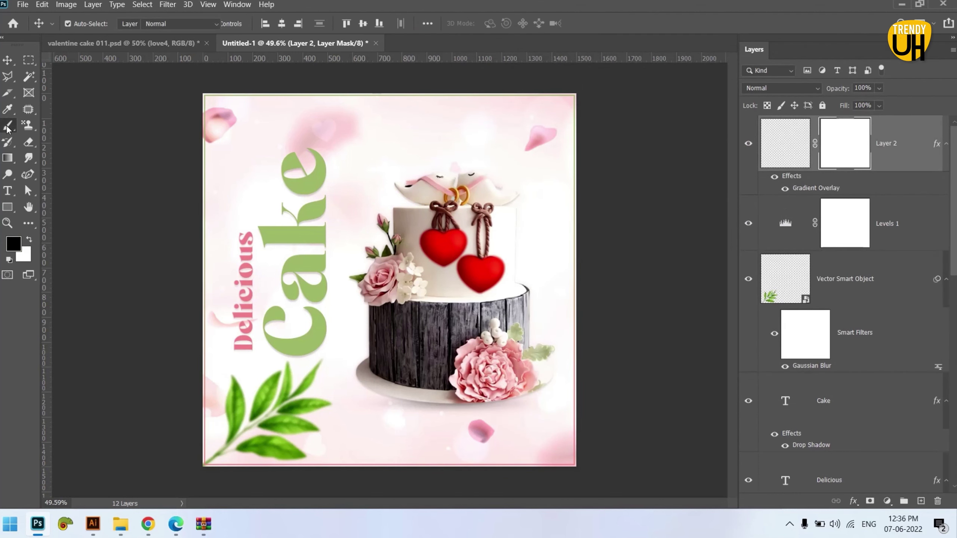
{"action": "left_click_drag", "start_coordinate": [209, 168], "coordinate": [189, 181]}
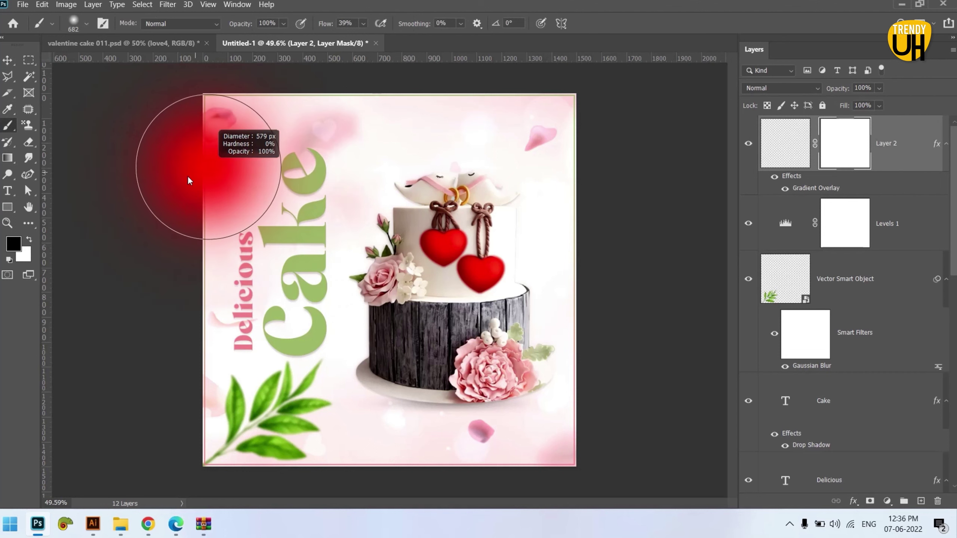
{"action": "mouse_move", "coordinate": [203, 439]}
{"action": "left_mouse_down"}
{"action": "mouse_move", "coordinate": [218, 432]}
{"action": "mouse_move", "coordinate": [181, 377]}
{"action": "left_mouse_up"}
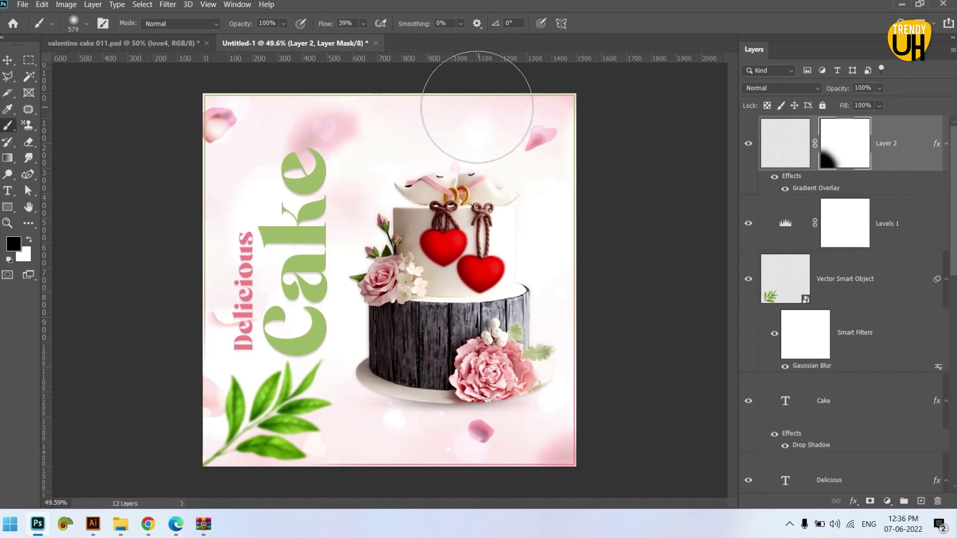
{"action": "left_click_drag", "start_coordinate": [630, 161], "coordinate": [587, 142]}
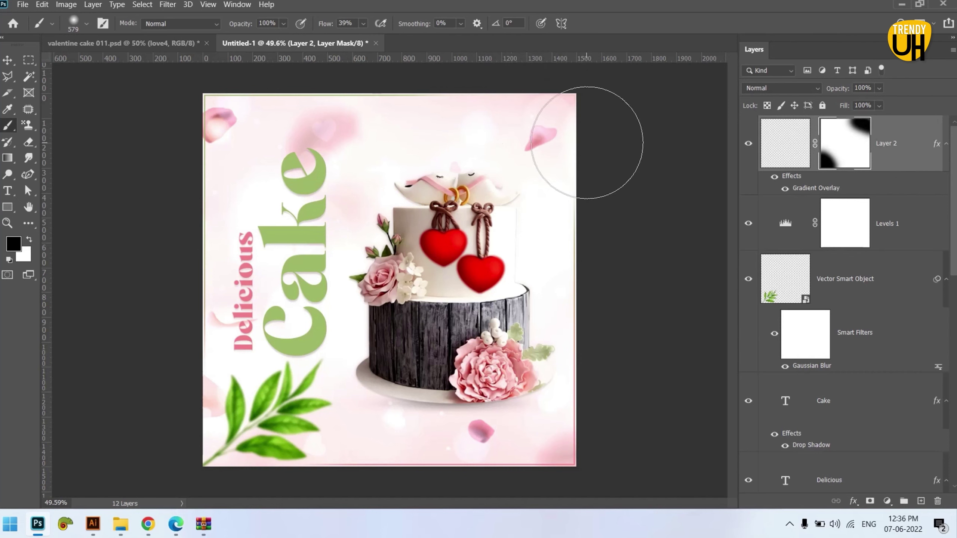
{"action": "left_click_drag", "start_coordinate": [188, 166], "coordinate": [170, 163]}
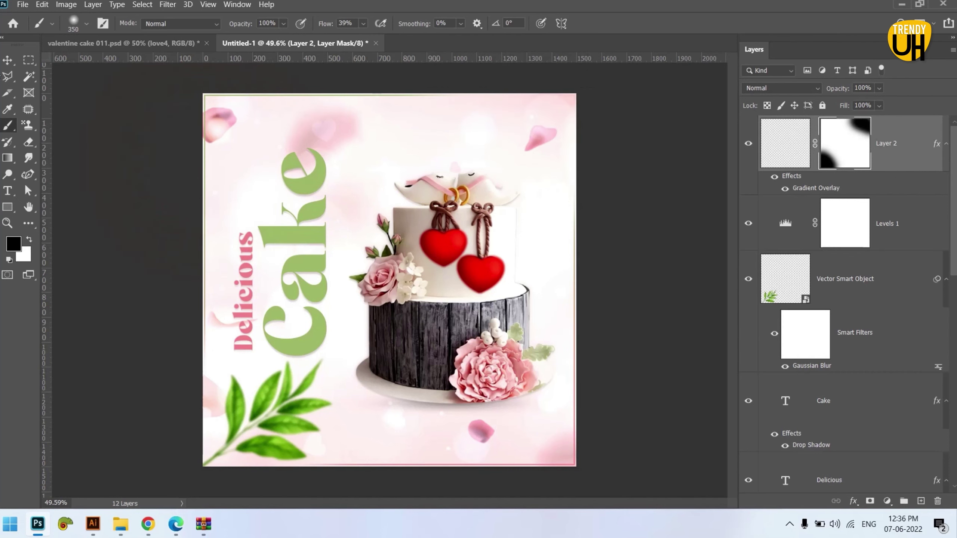
{"action": "key", "text": "v"}
{"action": "left_click", "coordinate": [545, 141]}
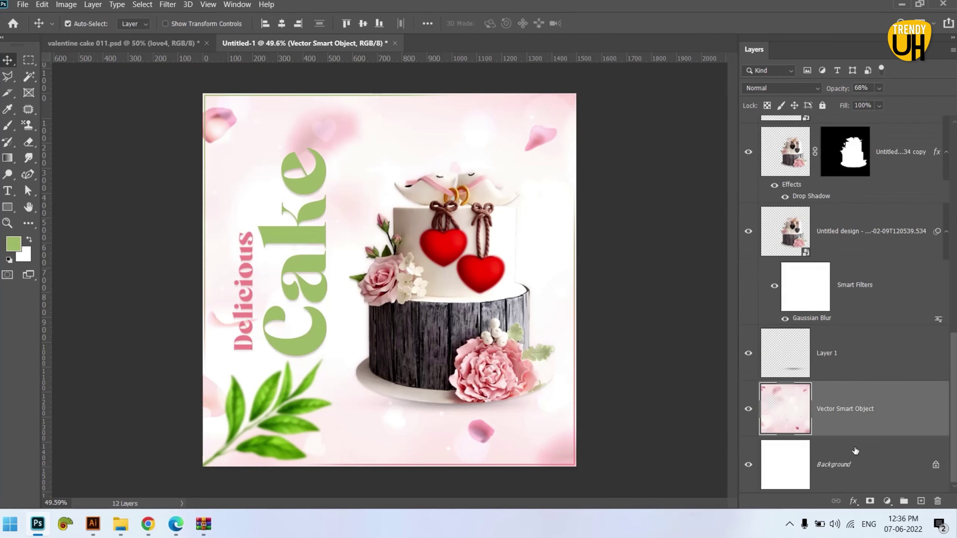
Step: Scale the pink petal background up to about 102% and refit the poster in view
{"action": "key", "text": "ctrl+t"}
{"action": "key", "text": "ctrl+minus"}
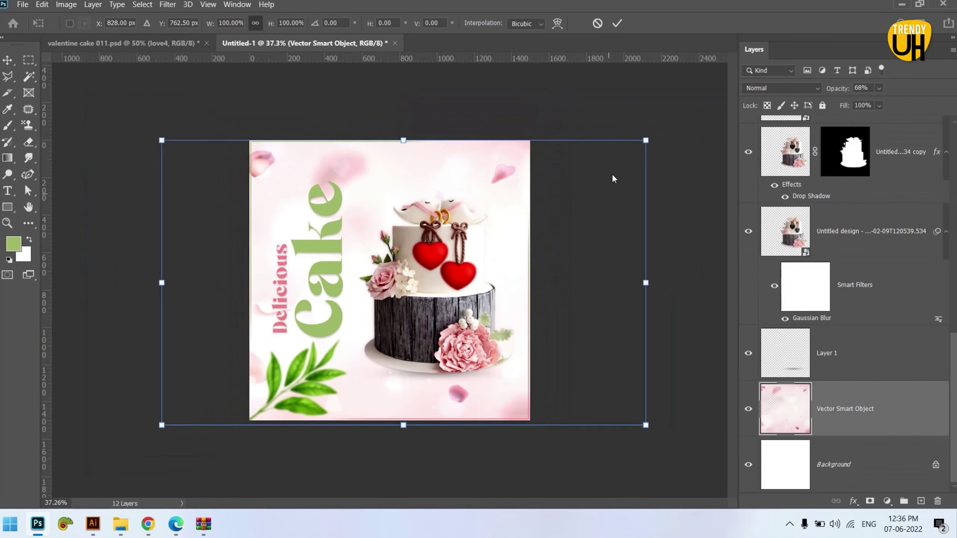
{"action": "left_click_drag", "start_coordinate": [646, 140], "coordinate": [630, 176]}
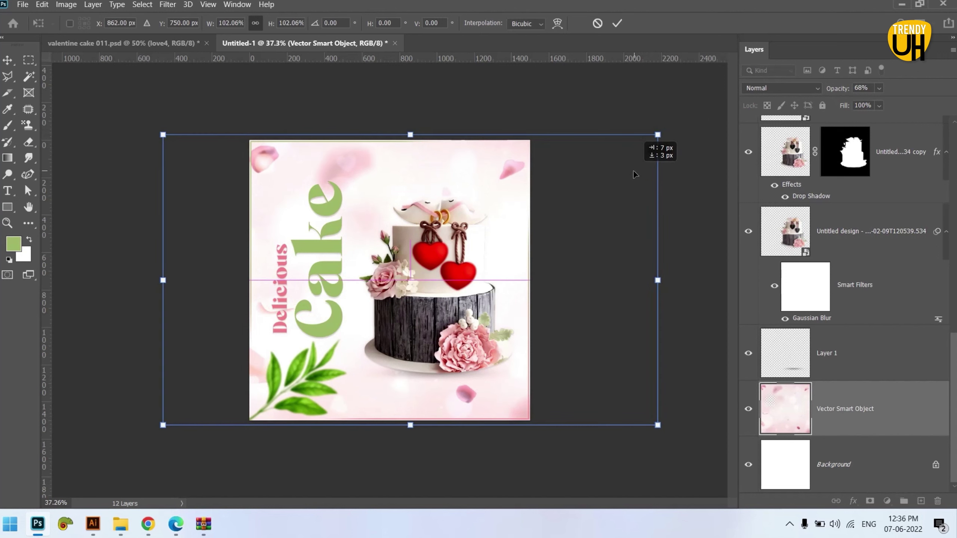
{"action": "left_click", "coordinate": [623, 24]}
{"action": "key", "text": "ctrl+0"}
{"action": "scroll", "coordinate": [893, 172], "scroll_direction": "up", "scroll_amount": 5}
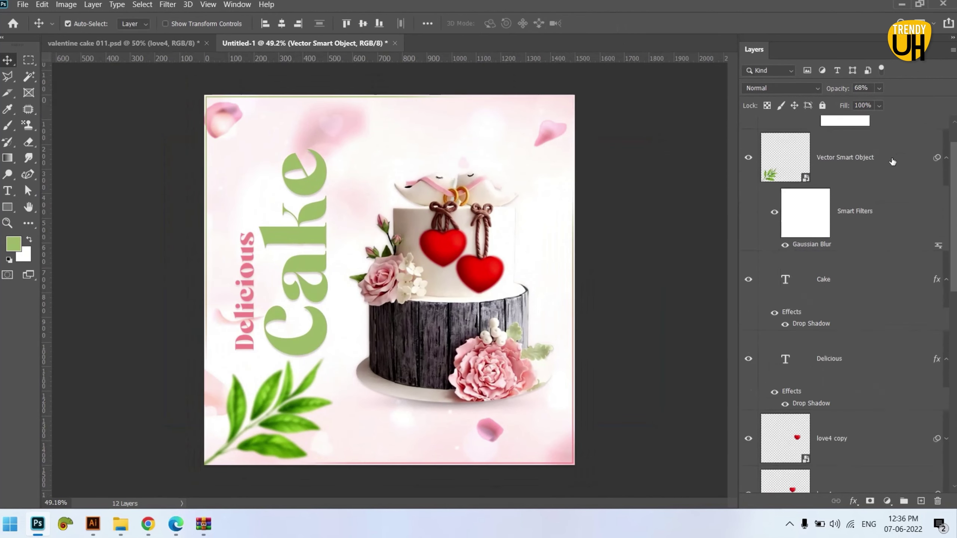
{"action": "left_click", "coordinate": [899, 235]}
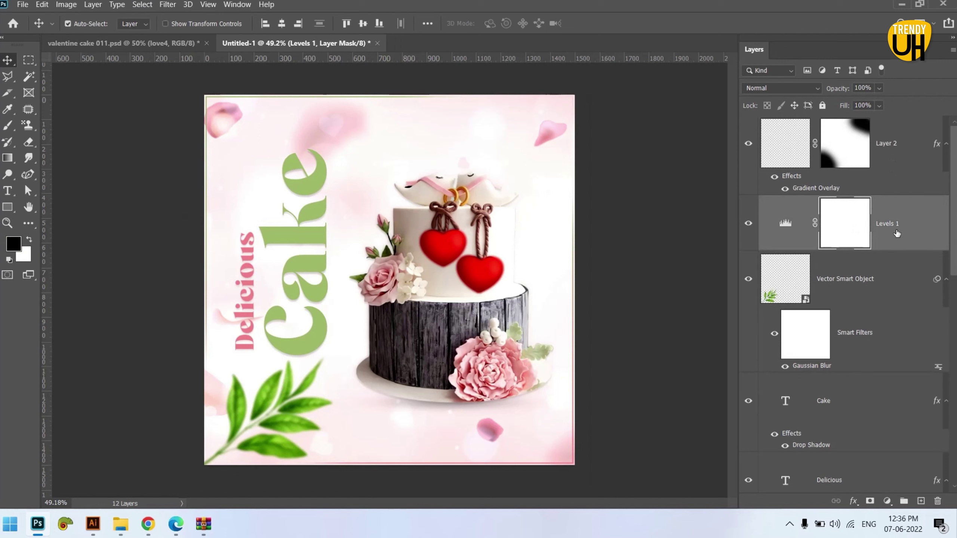
Step: Add a Vibrance adjustment layer set to about +19 vibrance
{"action": "left_click", "coordinate": [887, 501]}
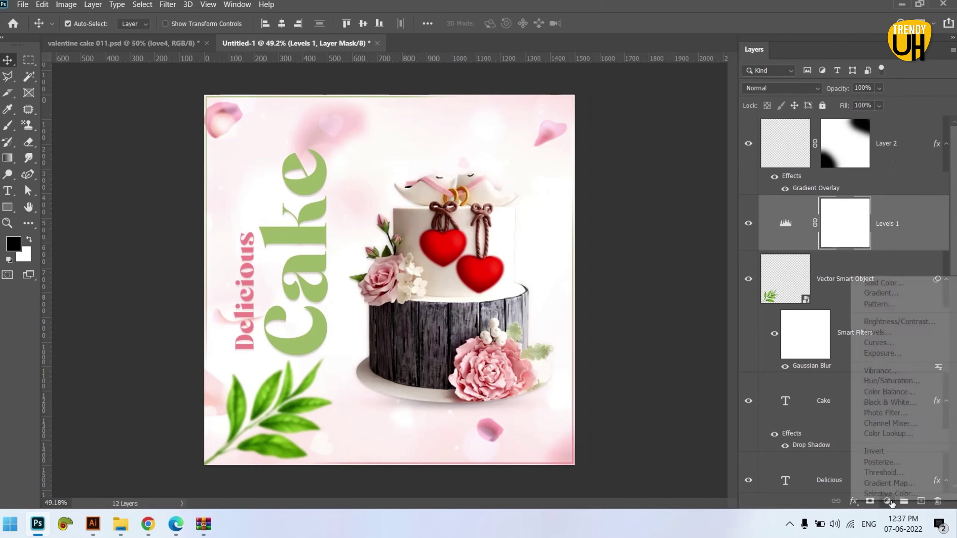
{"action": "left_click", "coordinate": [890, 367]}
{"action": "mouse_move", "coordinate": [603, 193]}
{"action": "left_mouse_down"}
{"action": "mouse_move", "coordinate": [620, 193]}
{"action": "mouse_move", "coordinate": [601, 217]}
{"action": "left_mouse_up"}
{"action": "left_click", "coordinate": [603, 217]}
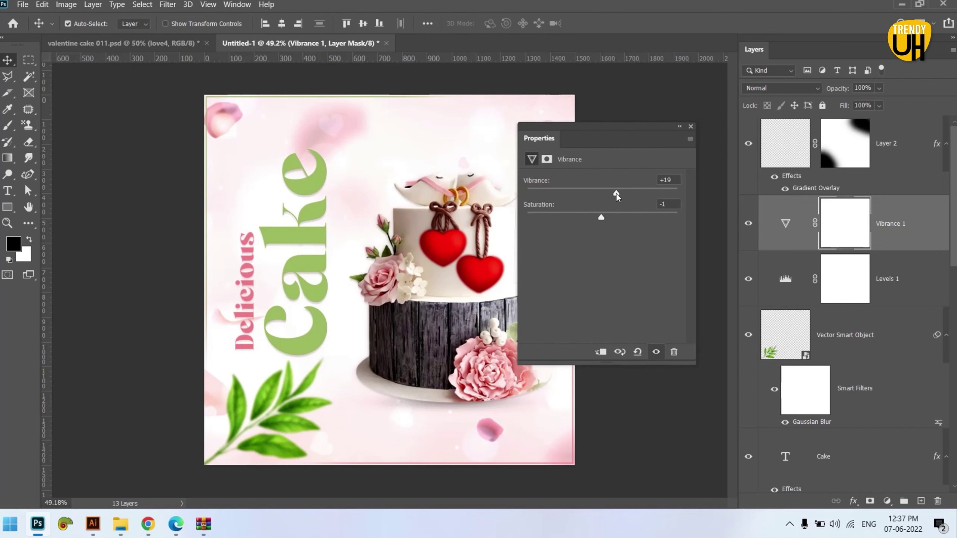
{"action": "left_click", "coordinate": [691, 126]}
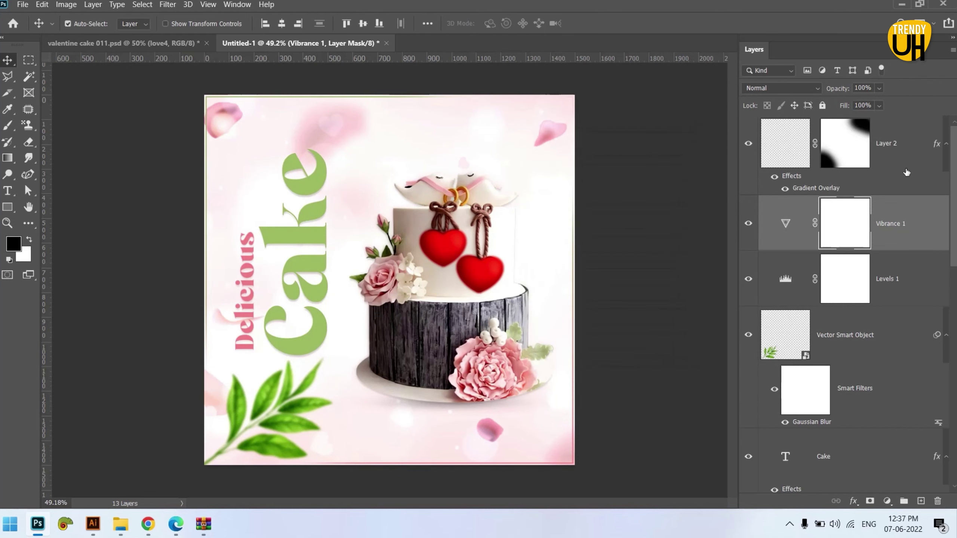
Step: Select Layer 2, the cake and layer masks, briefly hiding Layer 2 to compare
{"action": "left_click", "coordinate": [917, 156]}
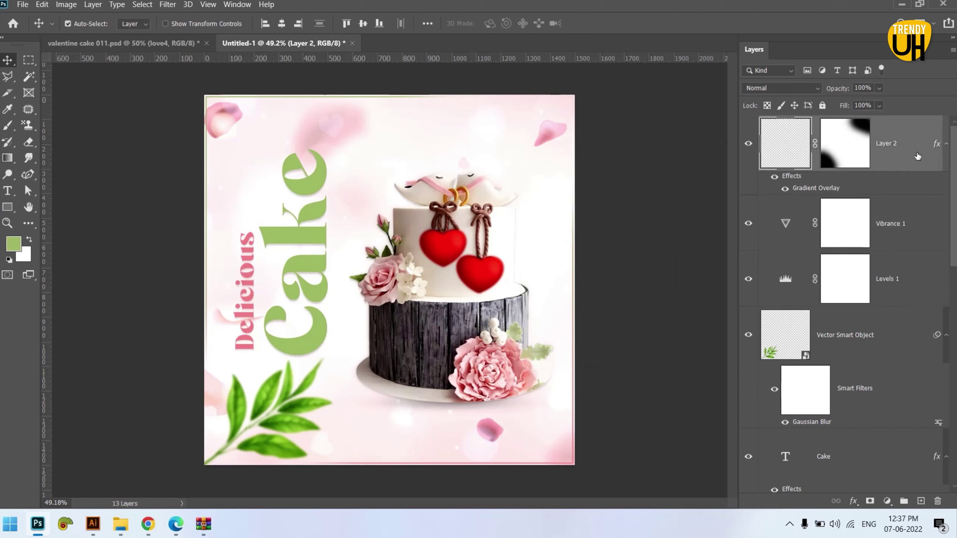
{"action": "left_click", "coordinate": [485, 262]}
{"action": "scroll", "coordinate": [833, 263], "scroll_direction": "up", "scroll_amount": 5}
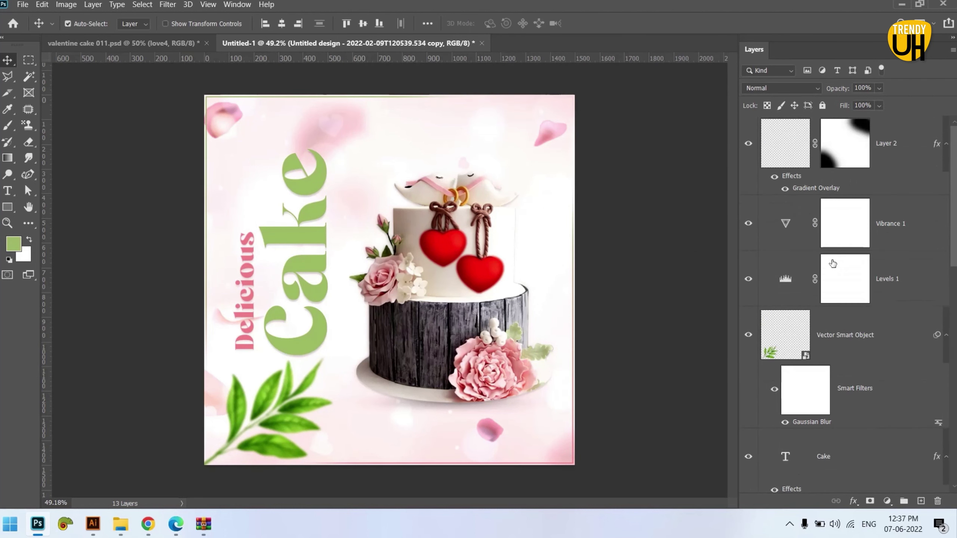
{"action": "left_click", "coordinate": [854, 158]}
{"action": "left_click", "coordinate": [845, 223]}
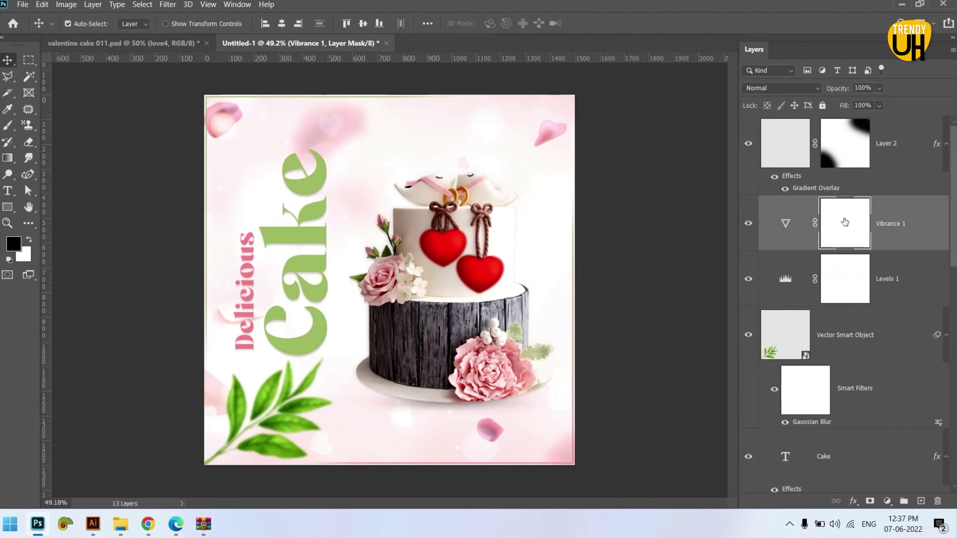
{"action": "left_click", "coordinate": [749, 144]}
{"action": "left_click", "coordinate": [841, 282]}
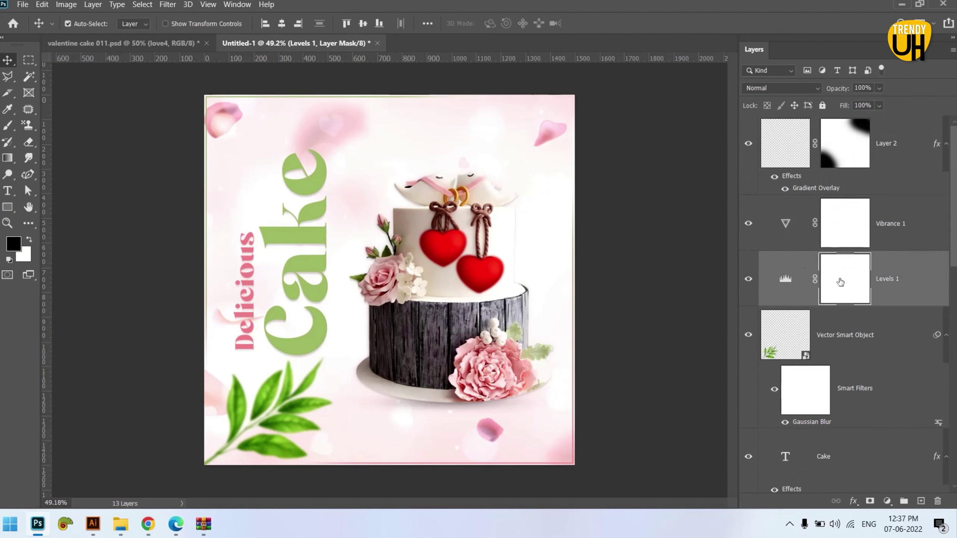
Step: Paint black on the Levels 1 mask over the hearts and both cake tiers
{"action": "left_click", "coordinate": [7, 126]}
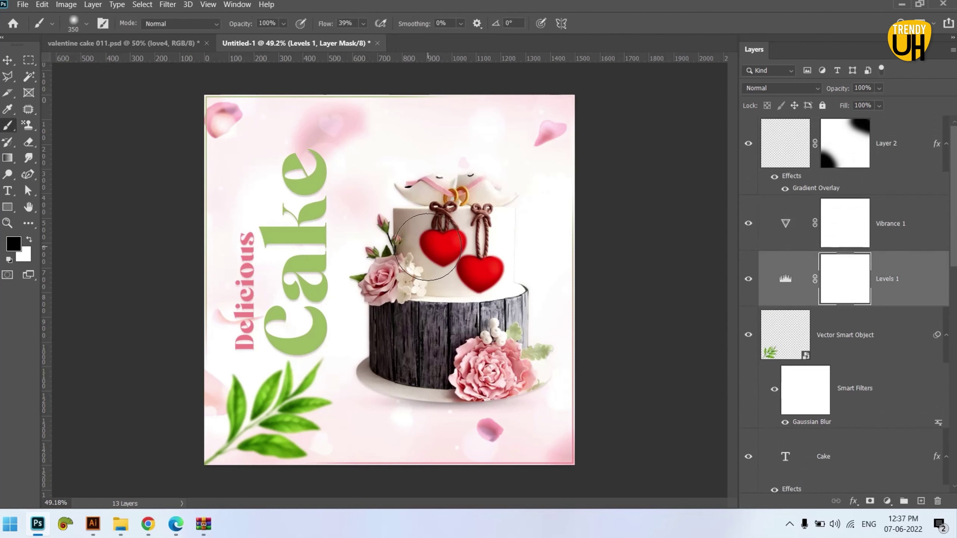
{"action": "left_click_drag", "start_coordinate": [428, 247], "coordinate": [434, 264]}
{"action": "key", "text": "x"}
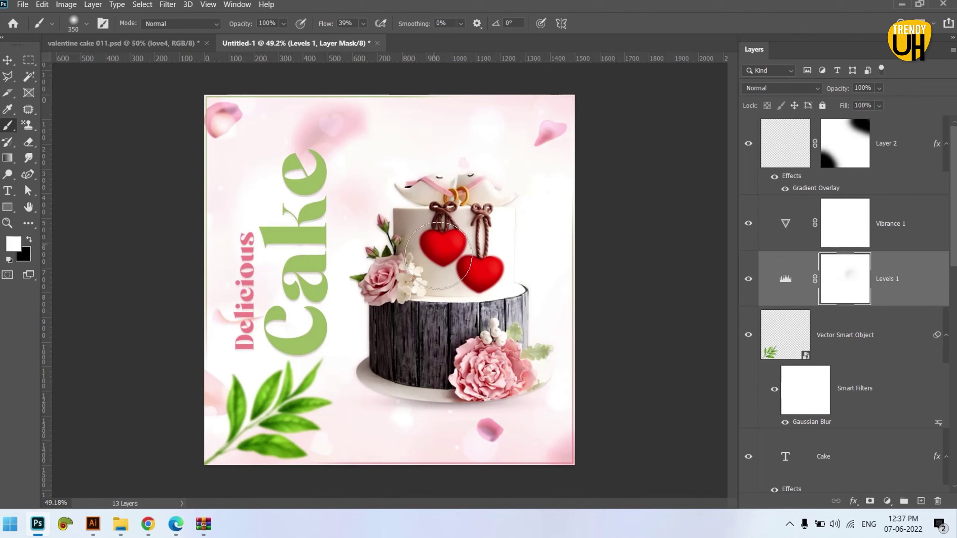
{"action": "key", "text": "x"}
{"action": "left_click_drag", "start_coordinate": [439, 256], "coordinate": [486, 287]}
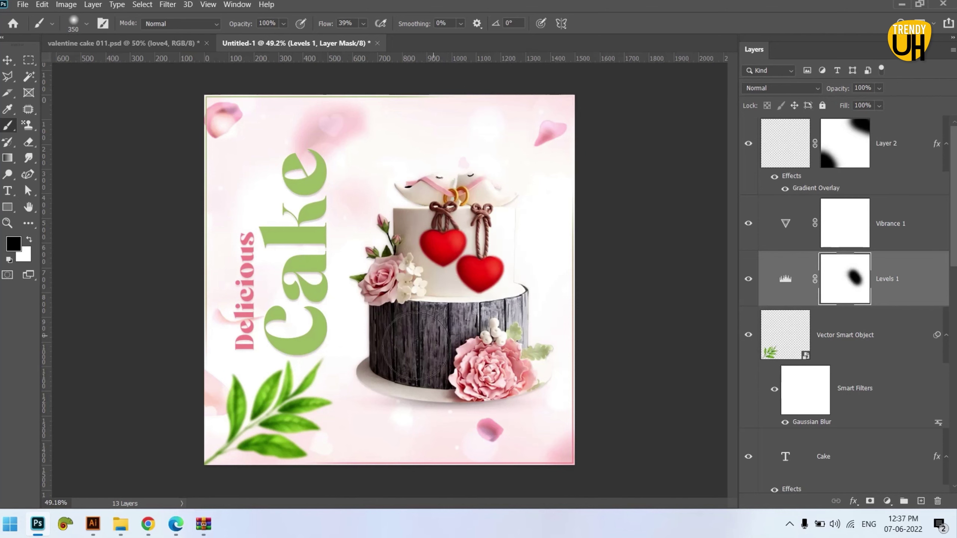
{"action": "left_click_drag", "start_coordinate": [415, 345], "coordinate": [488, 320]}
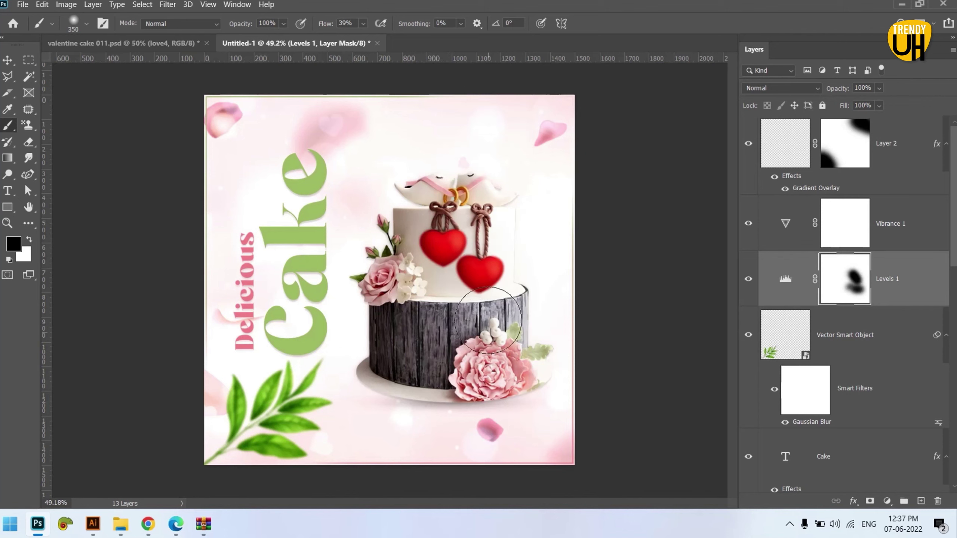
{"action": "mouse_move", "coordinate": [415, 332]}
{"action": "left_mouse_down"}
{"action": "mouse_move", "coordinate": [428, 238]}
{"action": "mouse_move", "coordinate": [483, 264]}
{"action": "left_mouse_up"}
{"action": "left_click", "coordinate": [5, 60]}
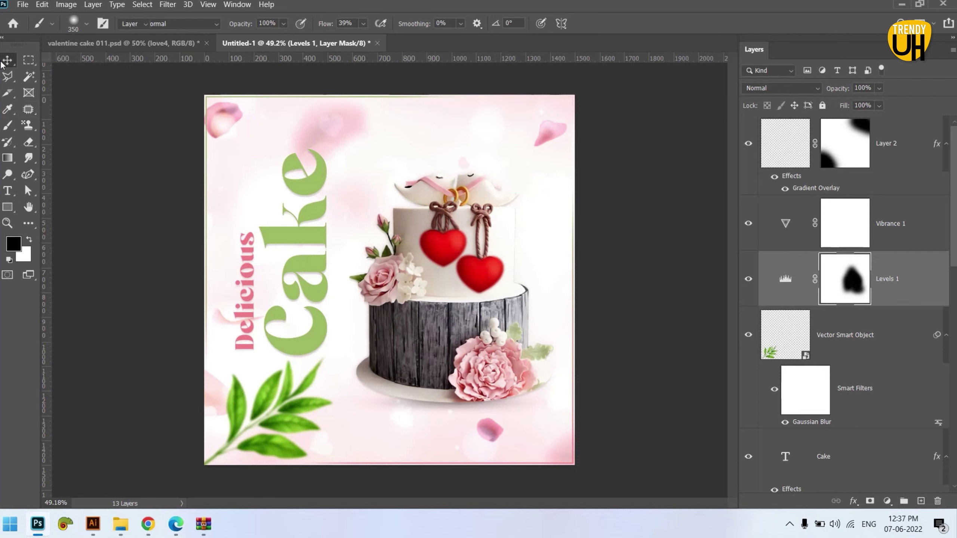